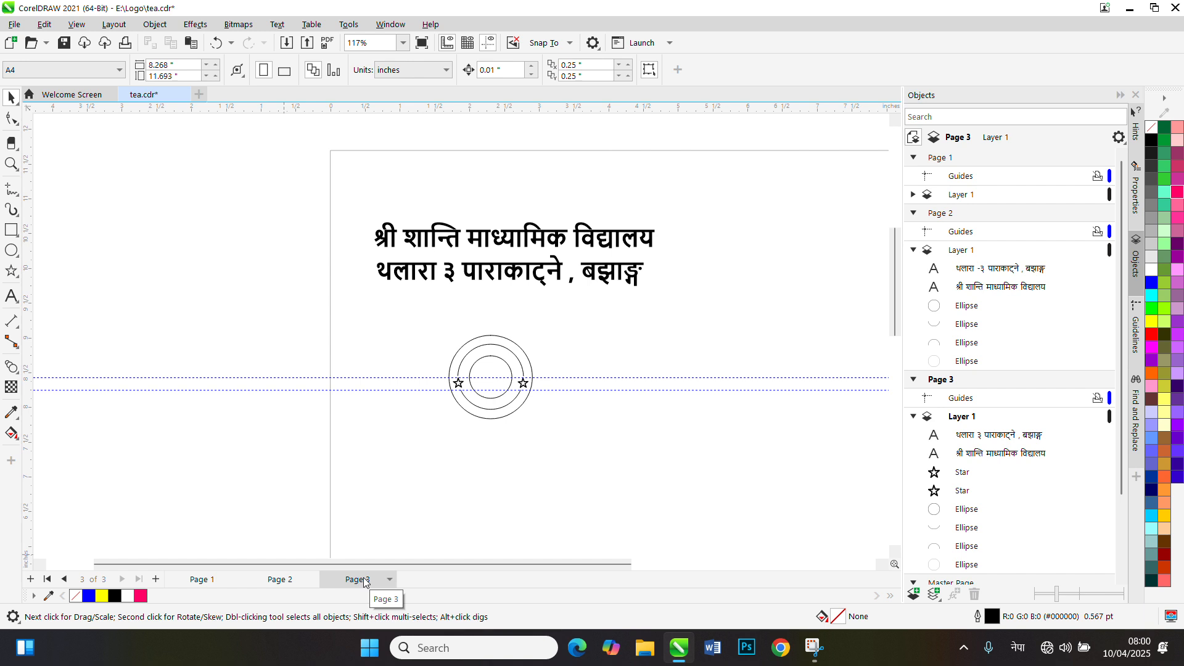
# Delete the two lines of Nepali text above the round logo on Page 3
pyautogui.moveTo(356, 188); pyautogui.dragTo(707, 336)
pyautogui.press('Delete')
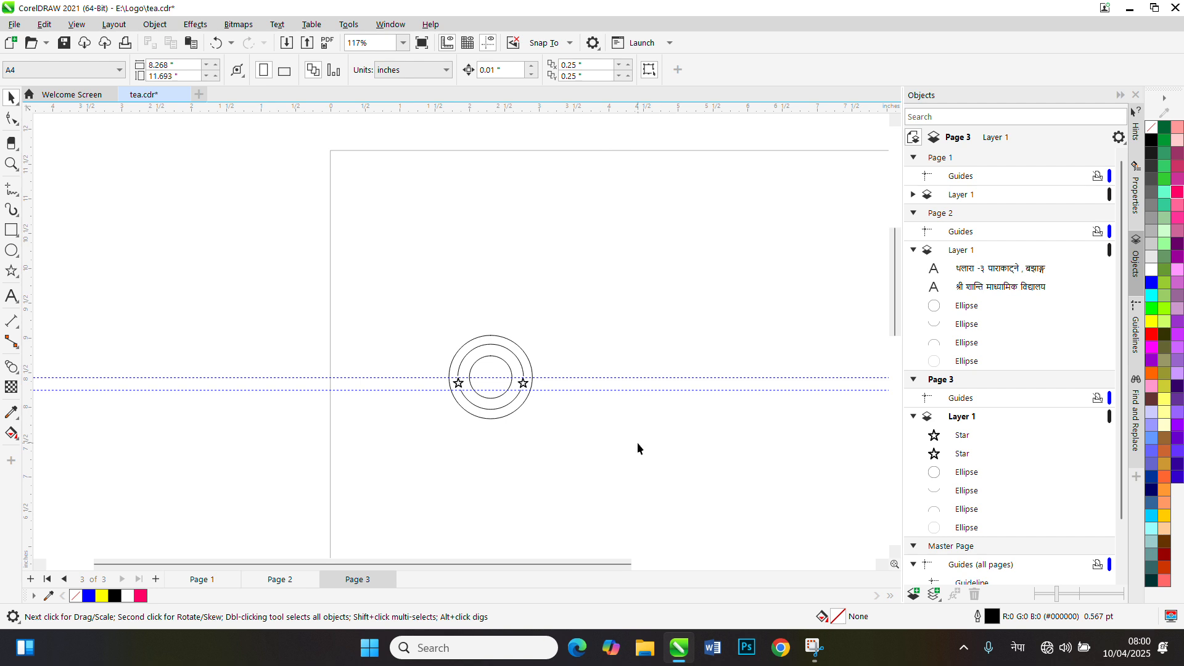
# Examine the existing round logo's overall size, outer circle, split middle ring, inner circle and two stars
pyautogui.scroll(3, 613, 455)
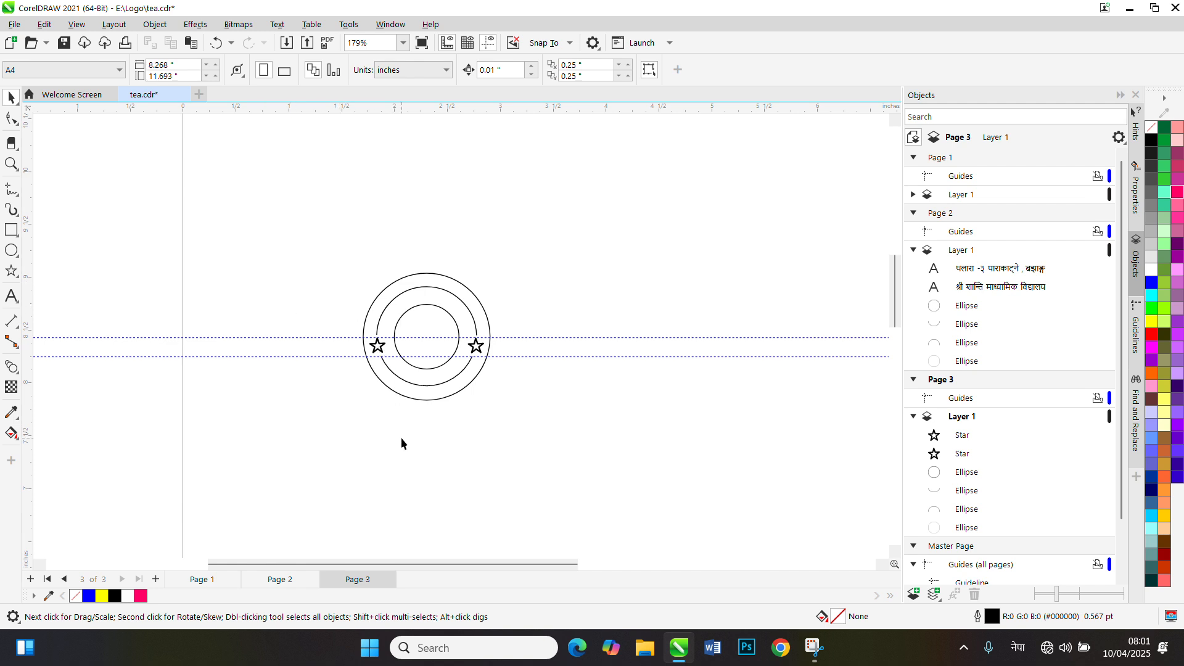
pyautogui.scroll(1, 404, 425)
pyautogui.scroll(-2, 403, 422)
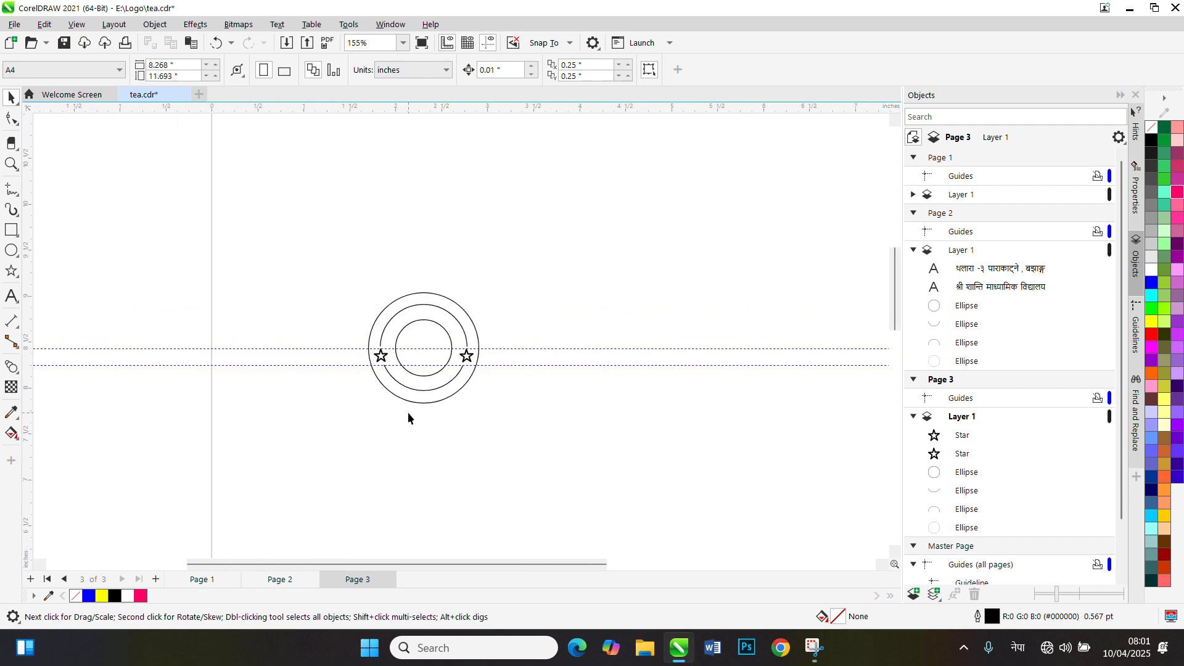
pyautogui.scroll(2, 408, 412)
pyautogui.scroll(1, 408, 417)
pyautogui.moveTo(268, 135); pyautogui.dragTo(624, 453)
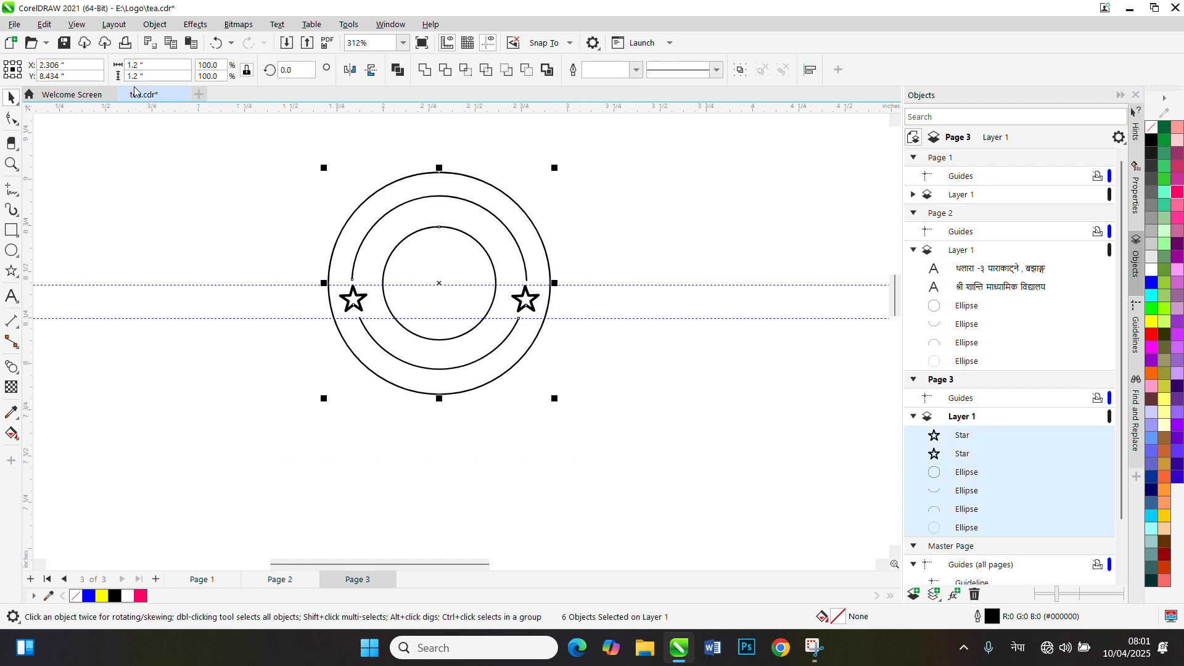
pyautogui.click(660, 413)
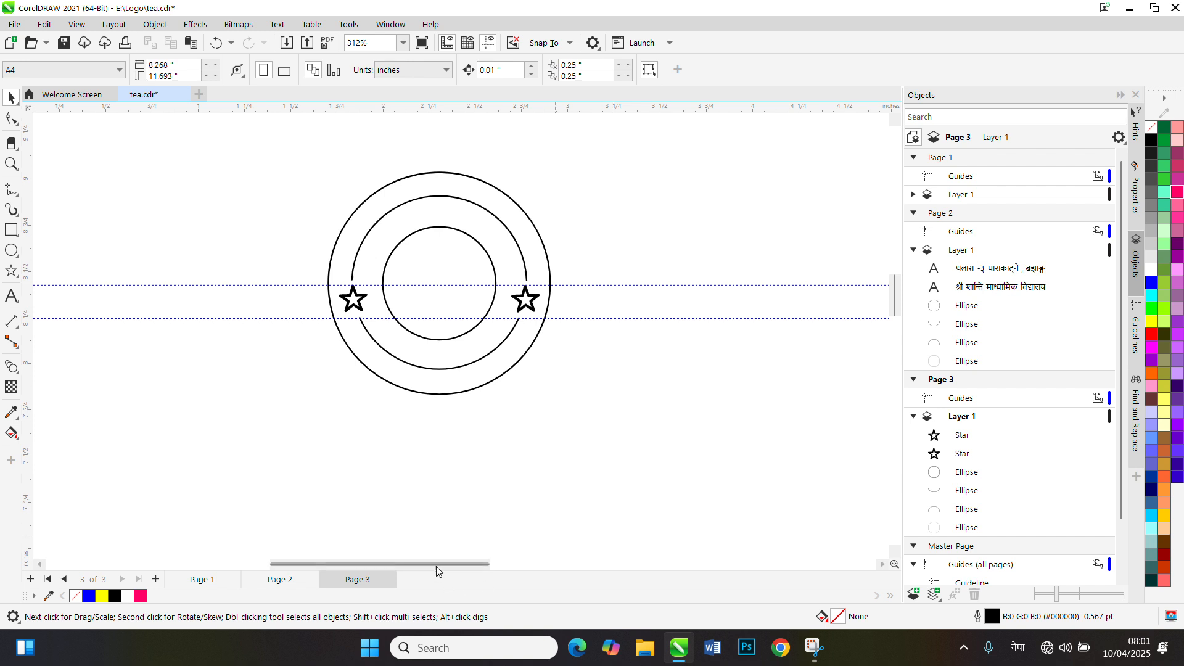
pyautogui.scroll(-3, 426, 476)
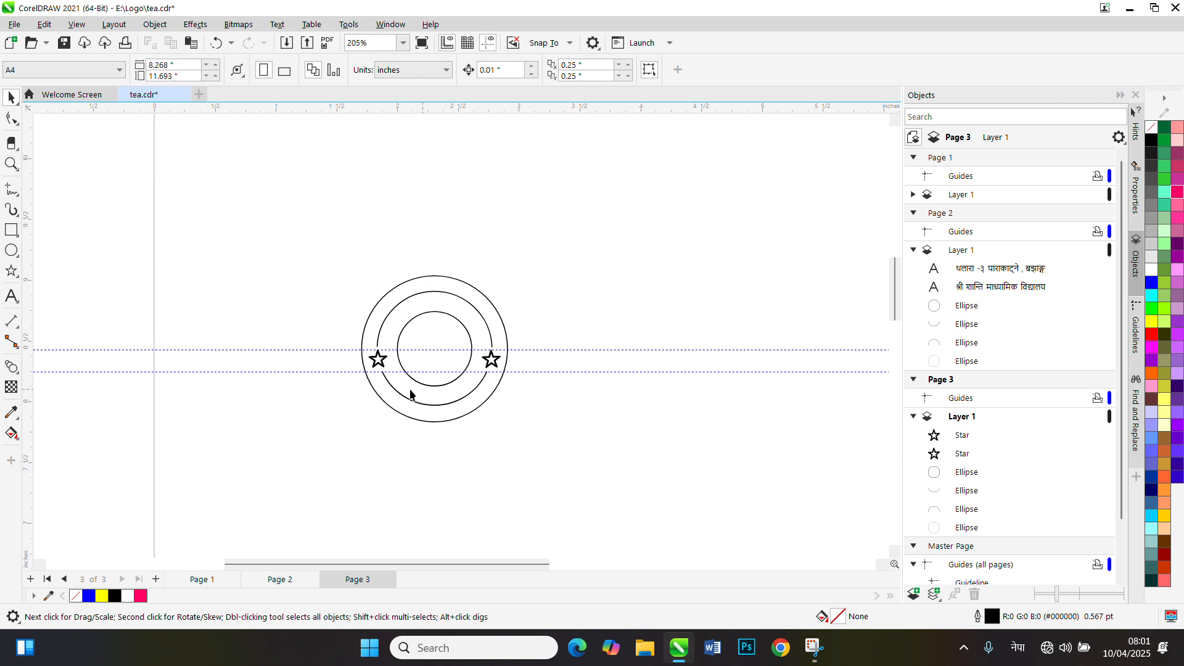
pyautogui.moveTo(277, 230); pyautogui.dragTo(639, 522)
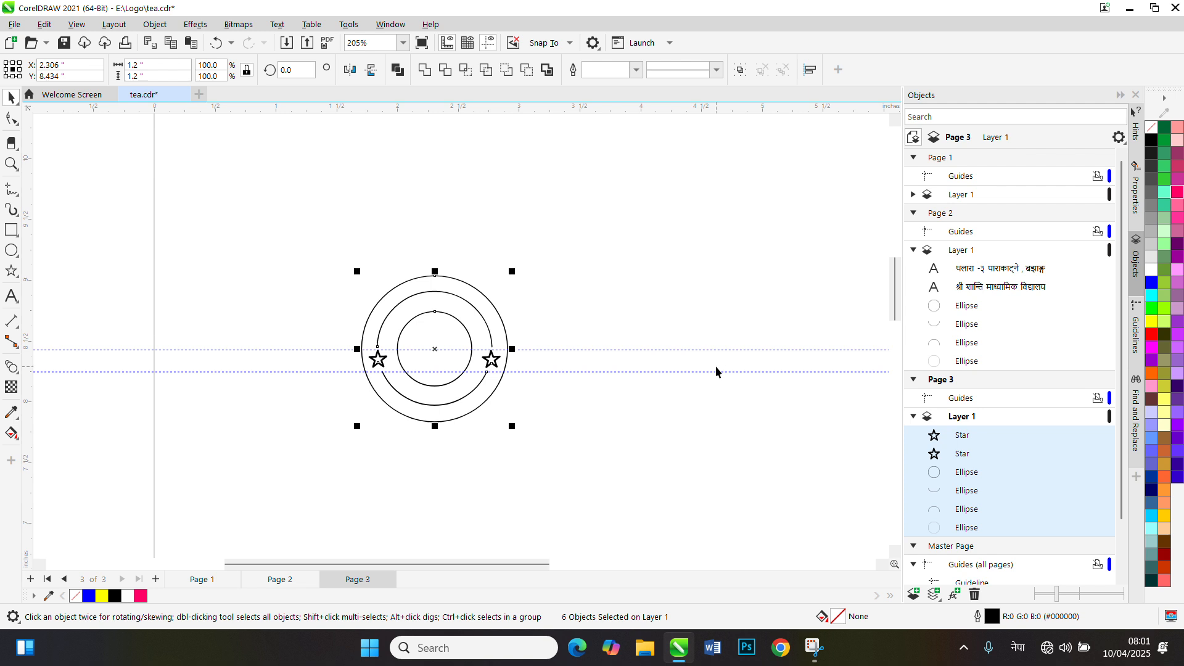
pyautogui.click(679, 375)
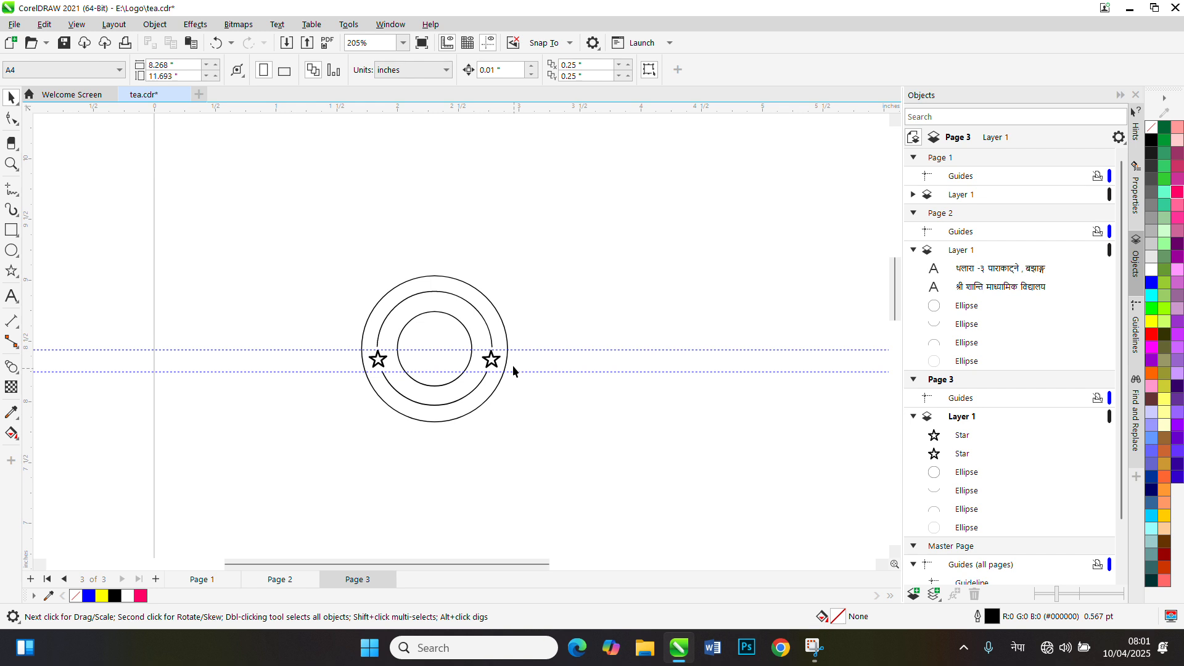
pyautogui.click(430, 282)
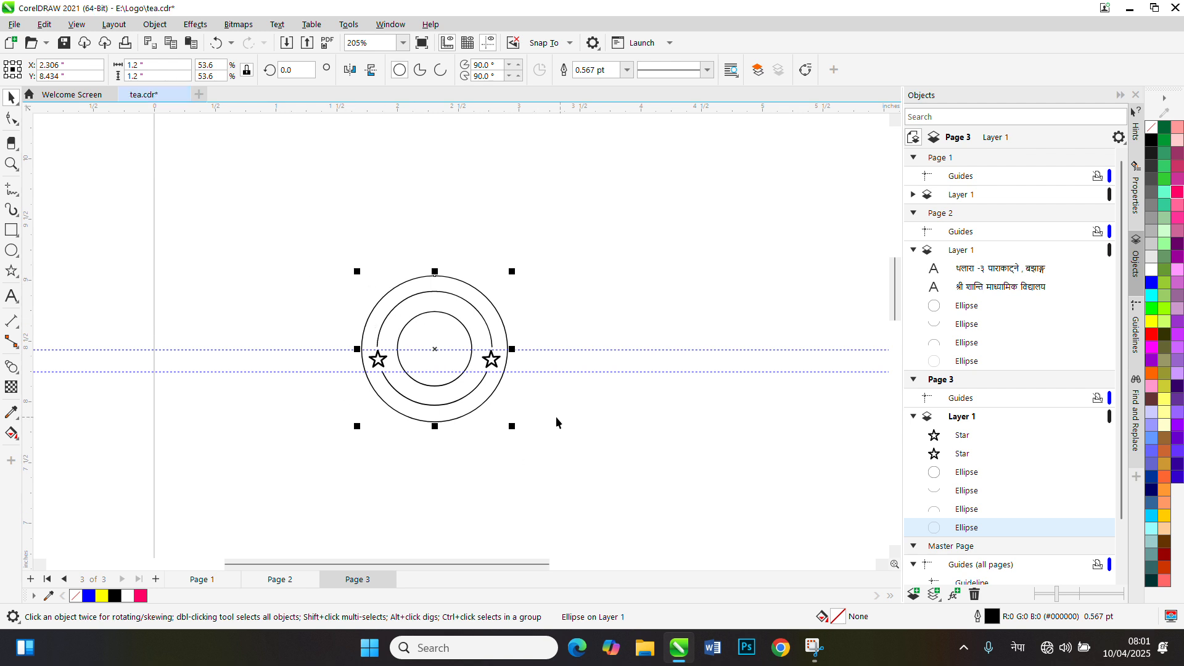
pyautogui.click(613, 269)
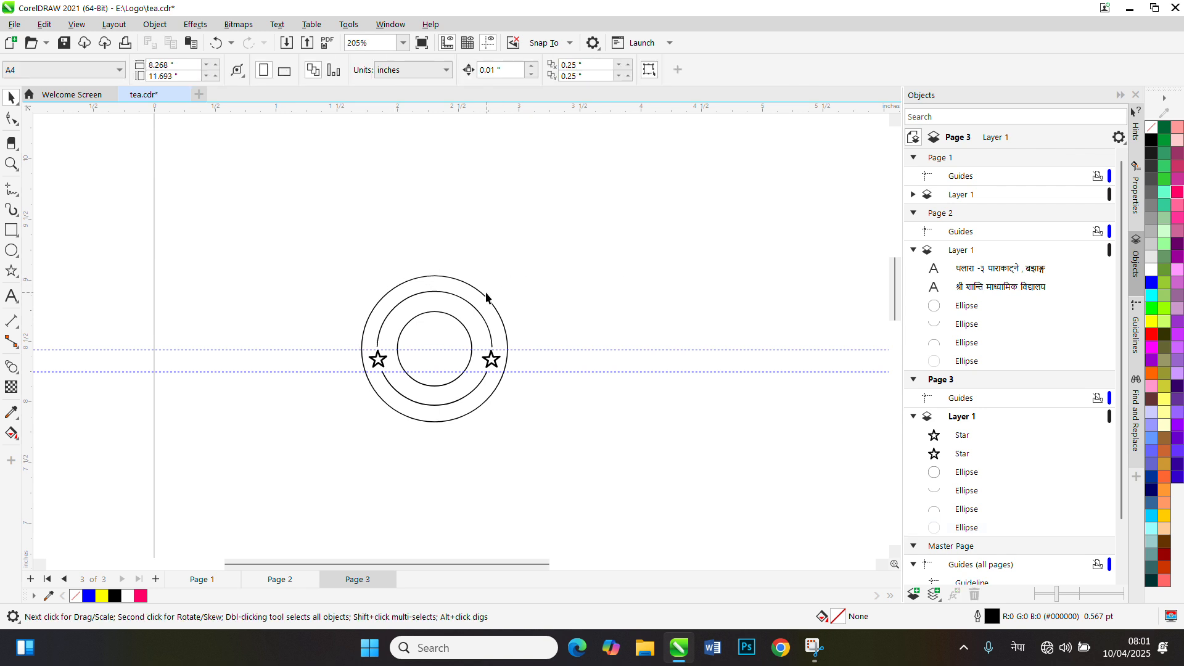
pyautogui.click(476, 286)
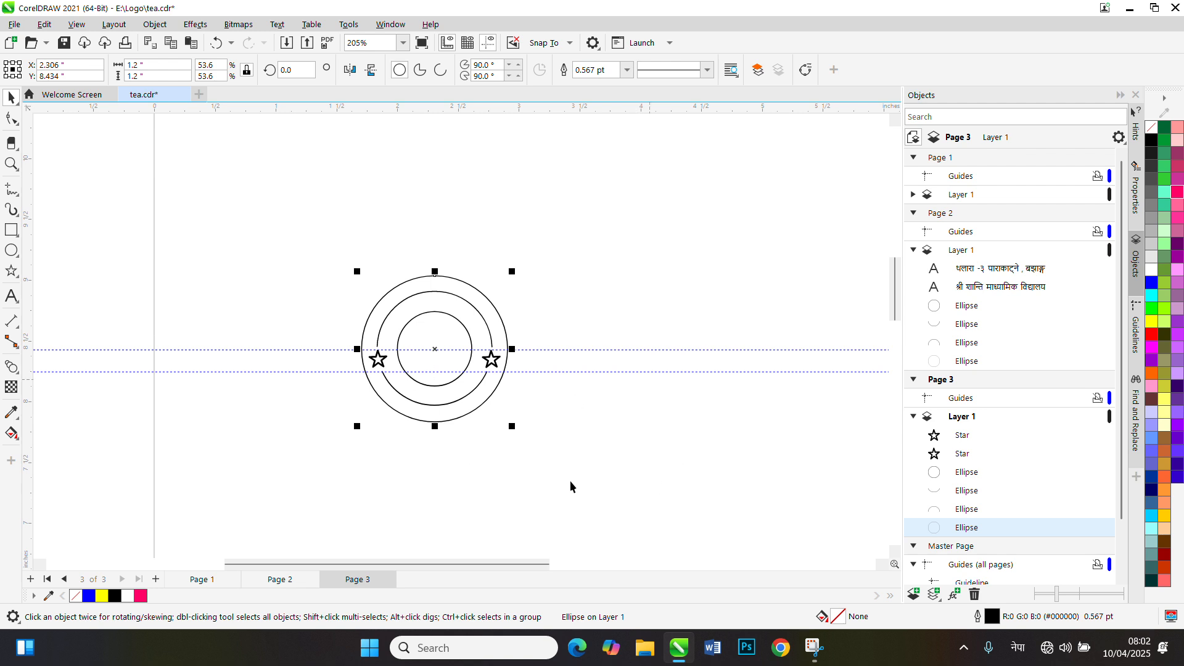
pyautogui.click(604, 488)
# Duplicate the logo's outer circle and move the copy horizontally to the empty area right of the logo
pyautogui.click(405, 283)
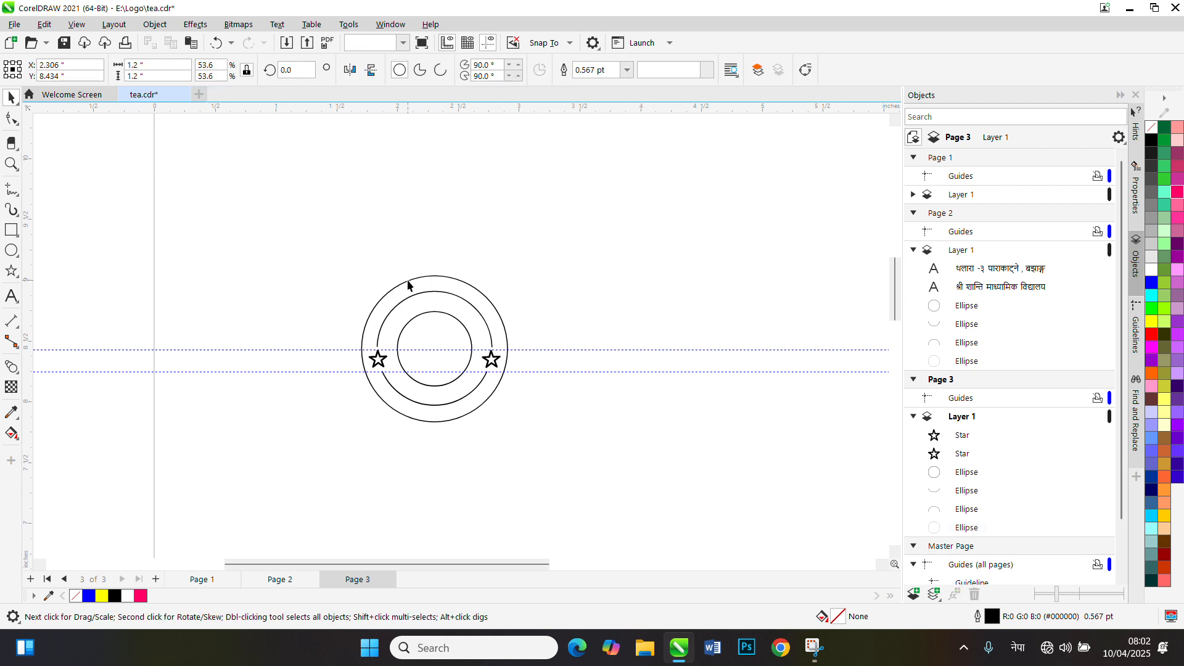
pyautogui.press('KP_Add')
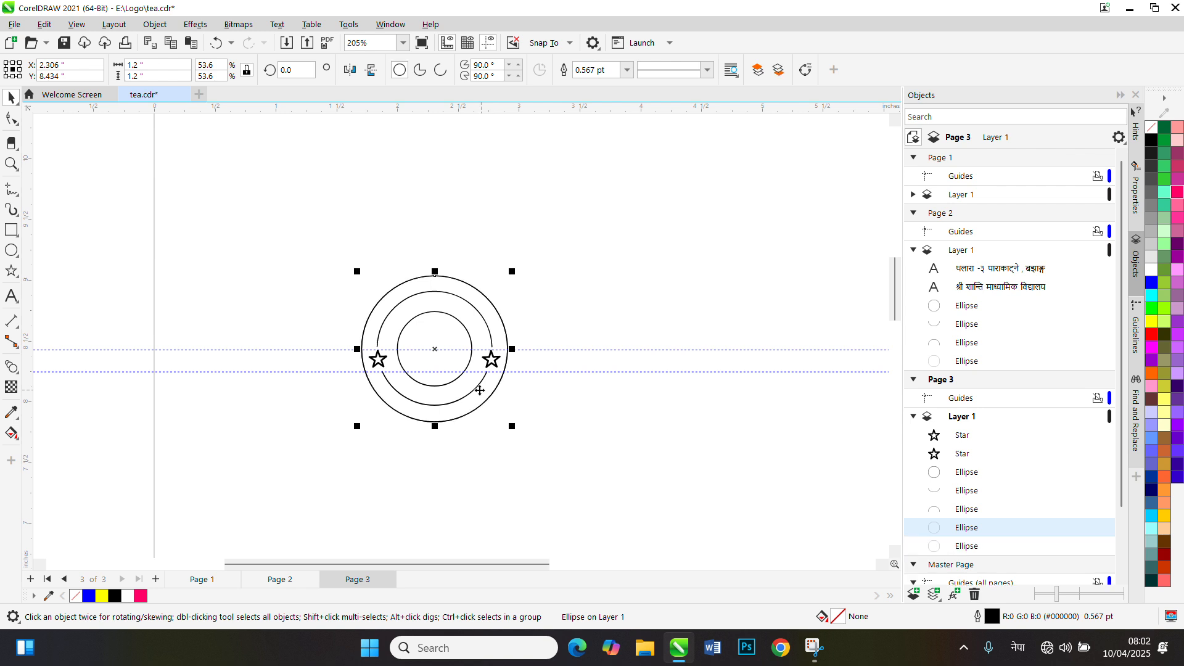
pyautogui.moveTo(434, 349); pyautogui.dragTo(681, 350)
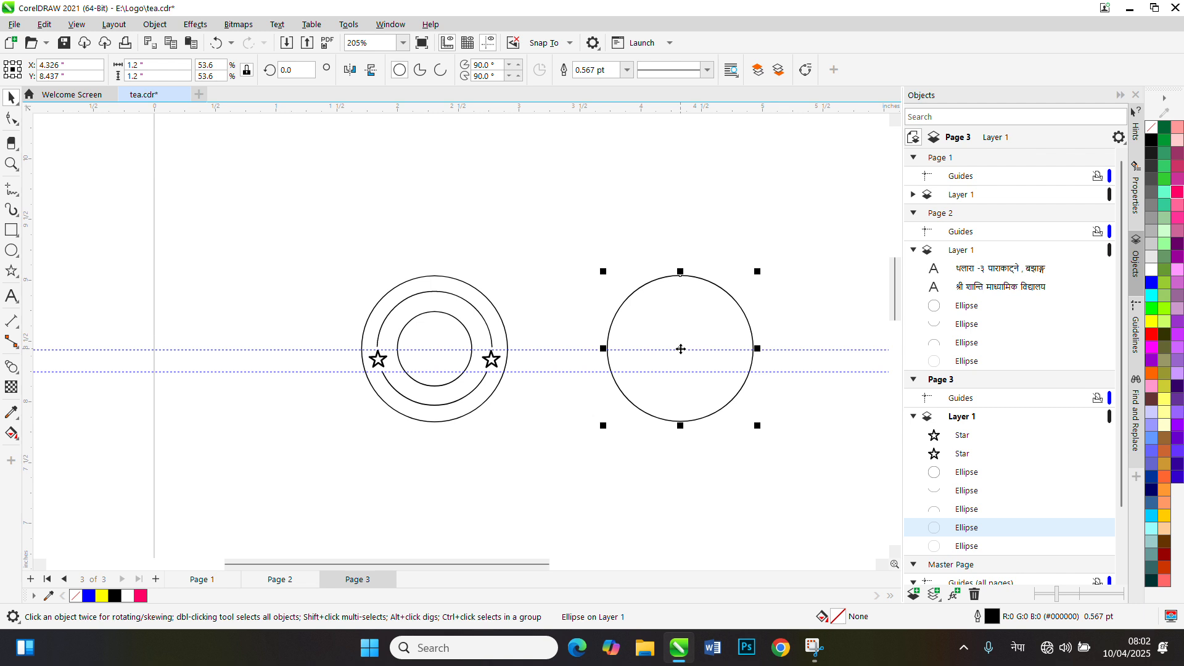
# Add two concentric copies inside the duplicated circle, scaled to about 0.943 and 0.669 inches in diameter
pyautogui.press('KP_Add')
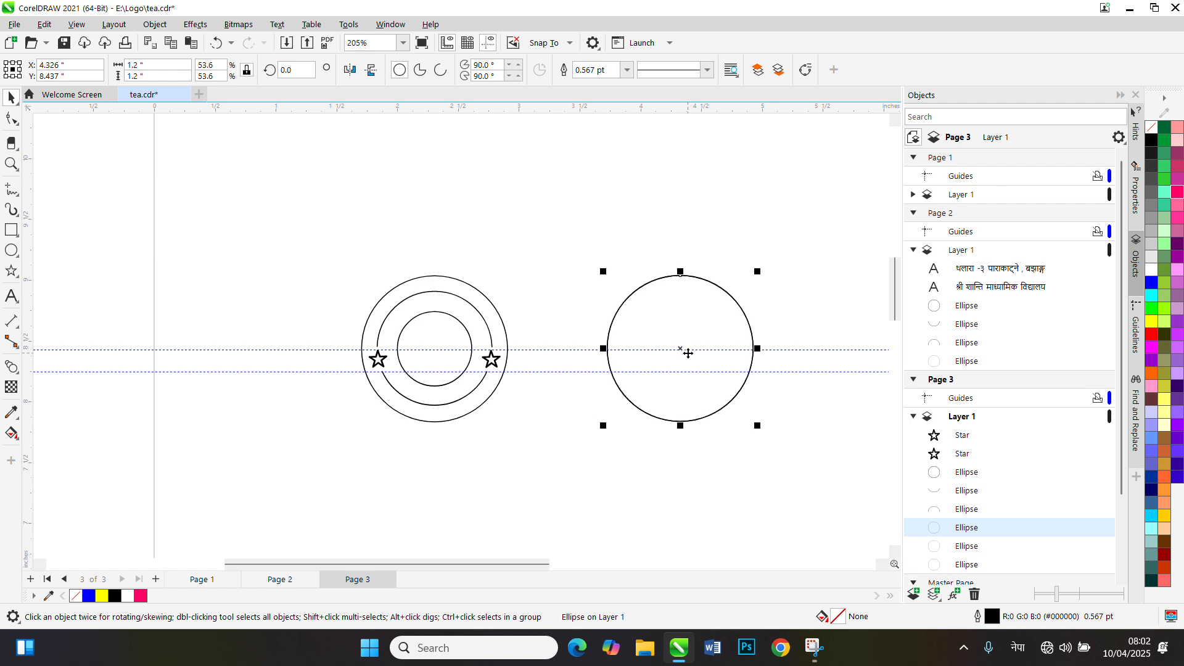
pyautogui.moveTo(757, 272)
pyautogui.mouseDown()
pyautogui.moveTo(753, 296)
pyautogui.moveTo(748, 288)
pyautogui.mouseUp()
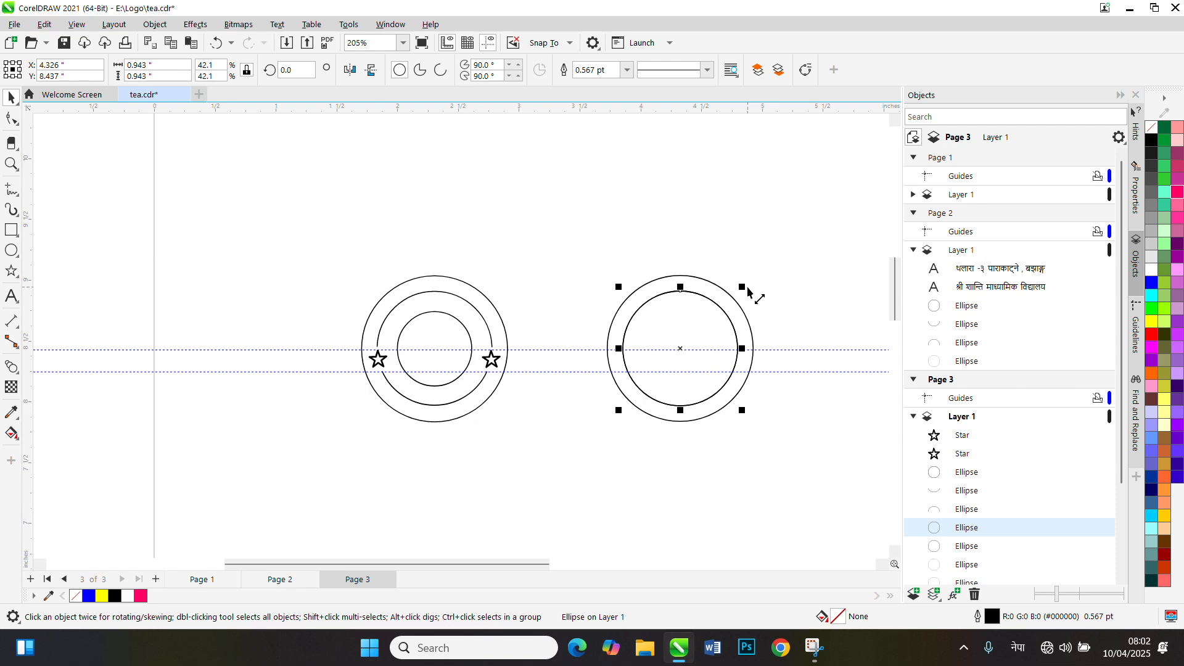
pyautogui.moveTo(745, 288); pyautogui.dragTo(738, 303)
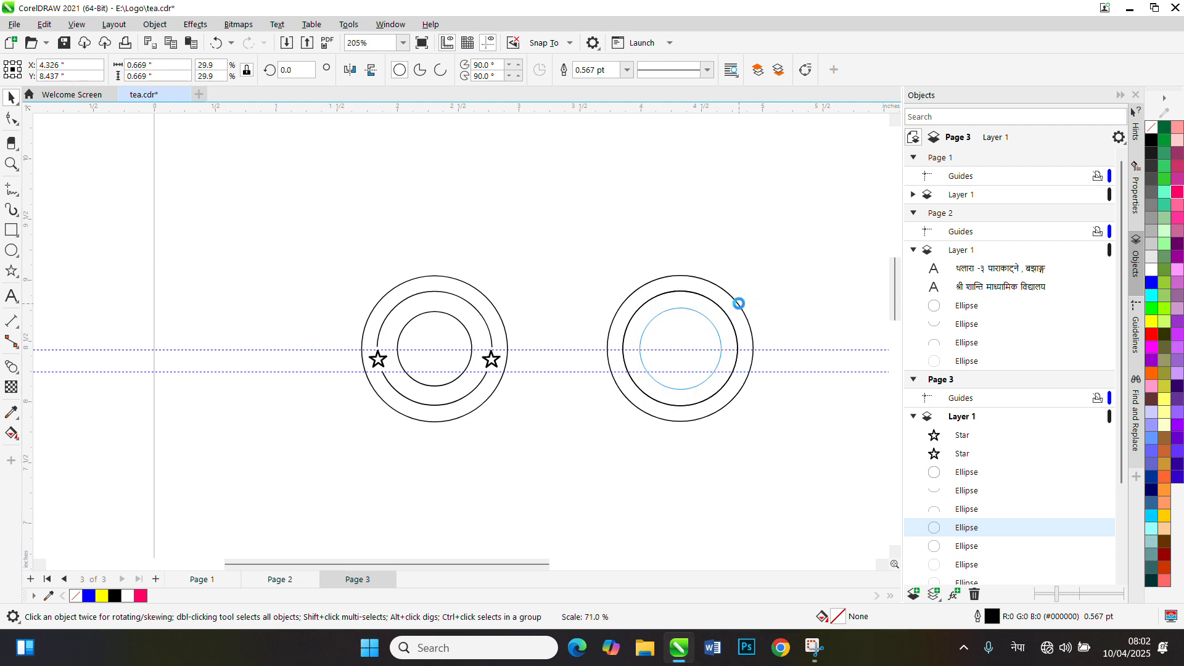
# Reshape the new middle circle into an open upper arc ending at the upper guideline, from about 358 to 182 degrees
pyautogui.scroll(3, 789, 452)
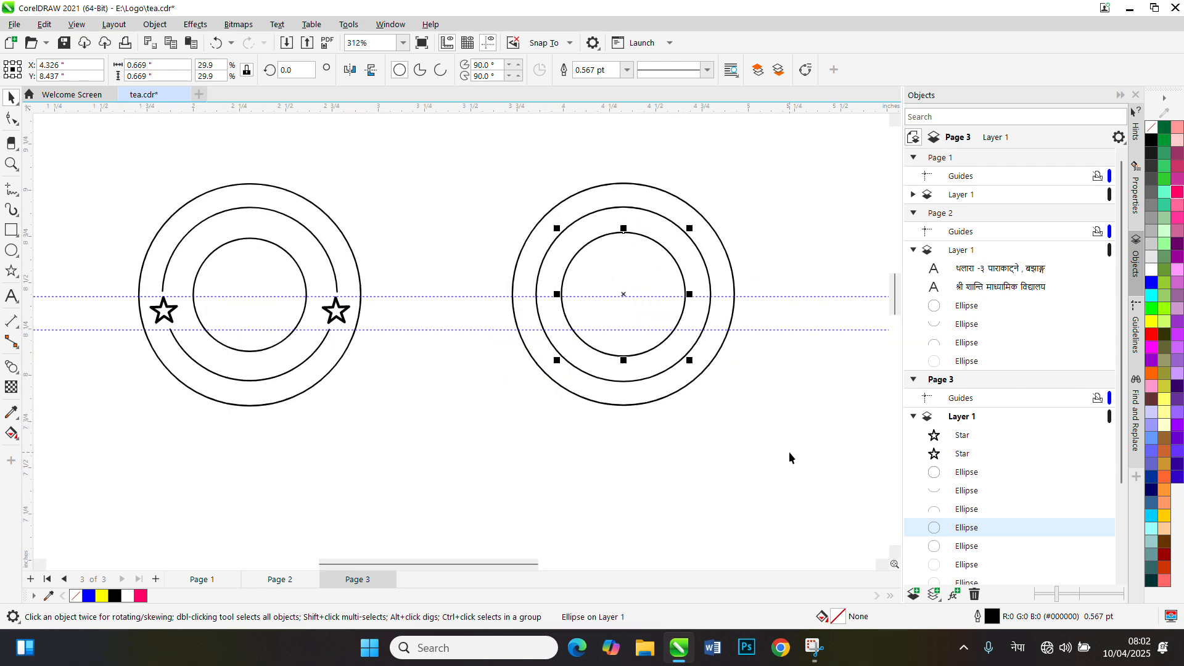
pyautogui.click(11, 120)
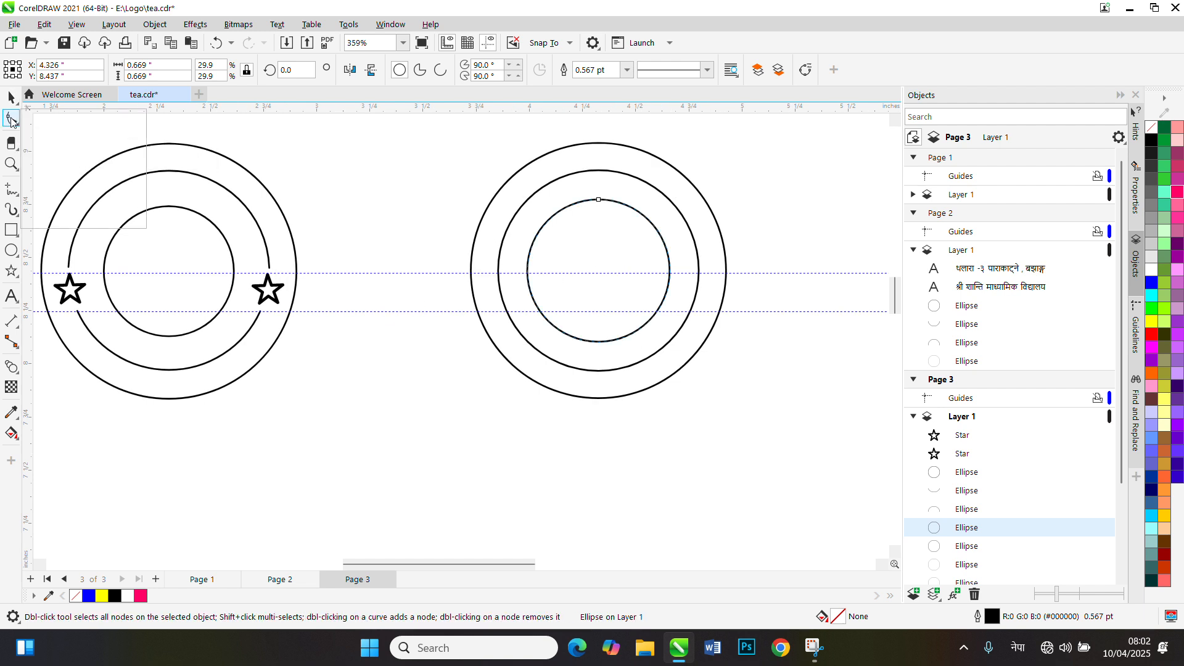
pyautogui.click(11, 120)
pyautogui.moveTo(12, 215)
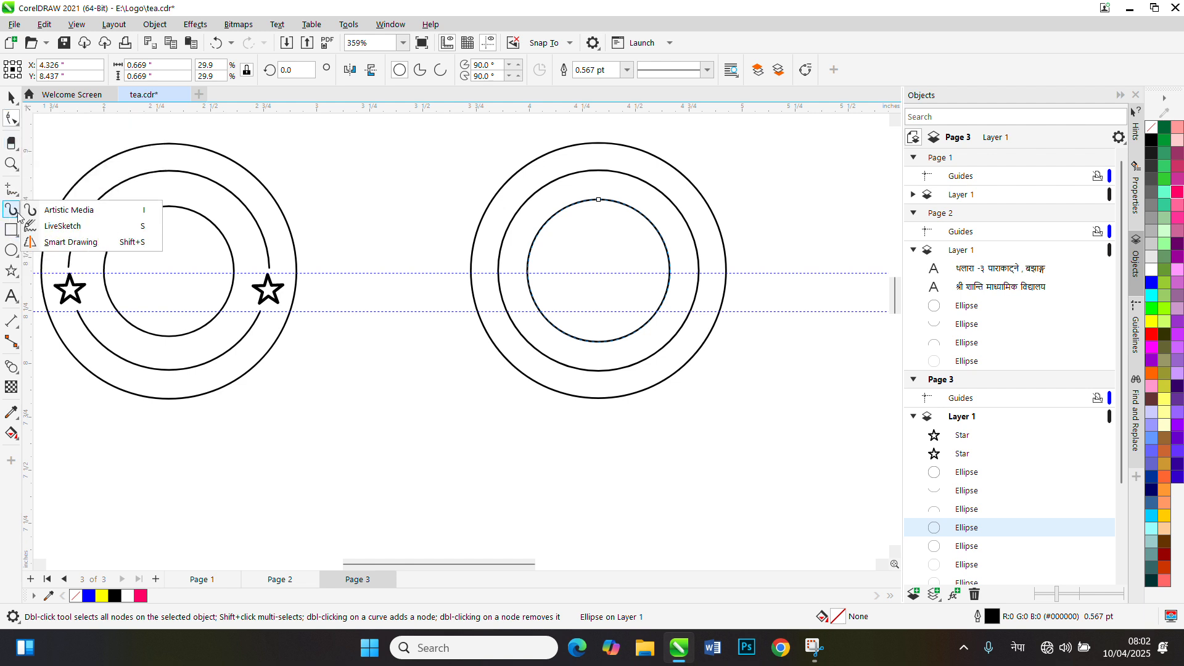
pyautogui.click(596, 172)
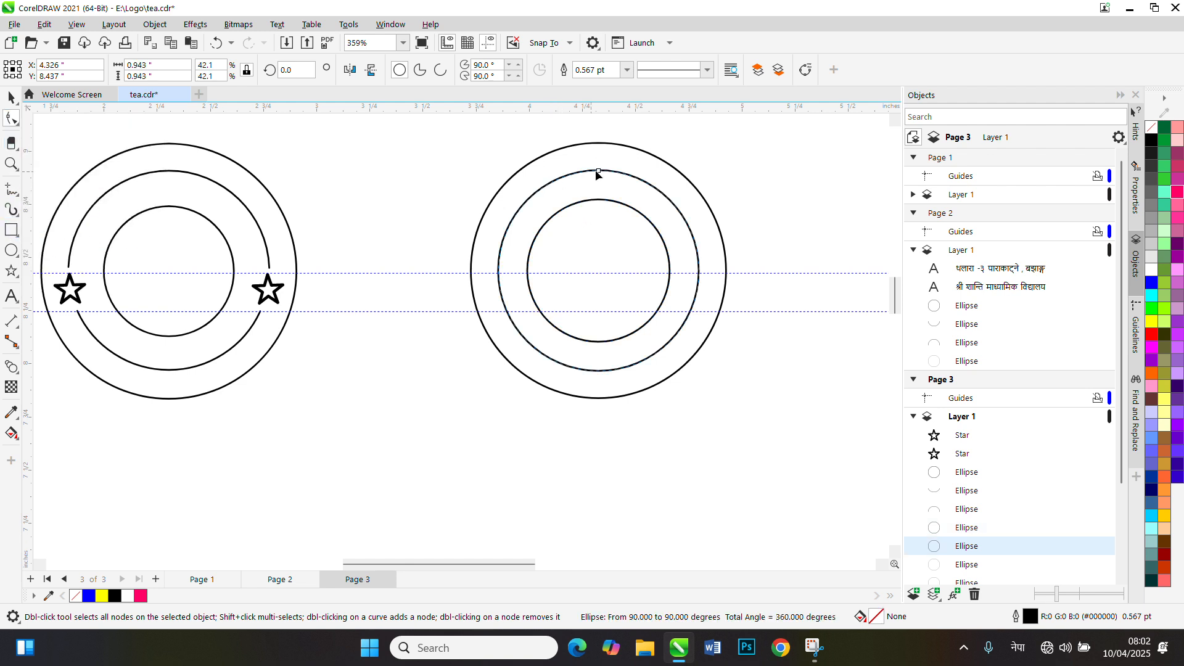
pyautogui.moveTo(598, 173); pyautogui.dragTo(553, 271)
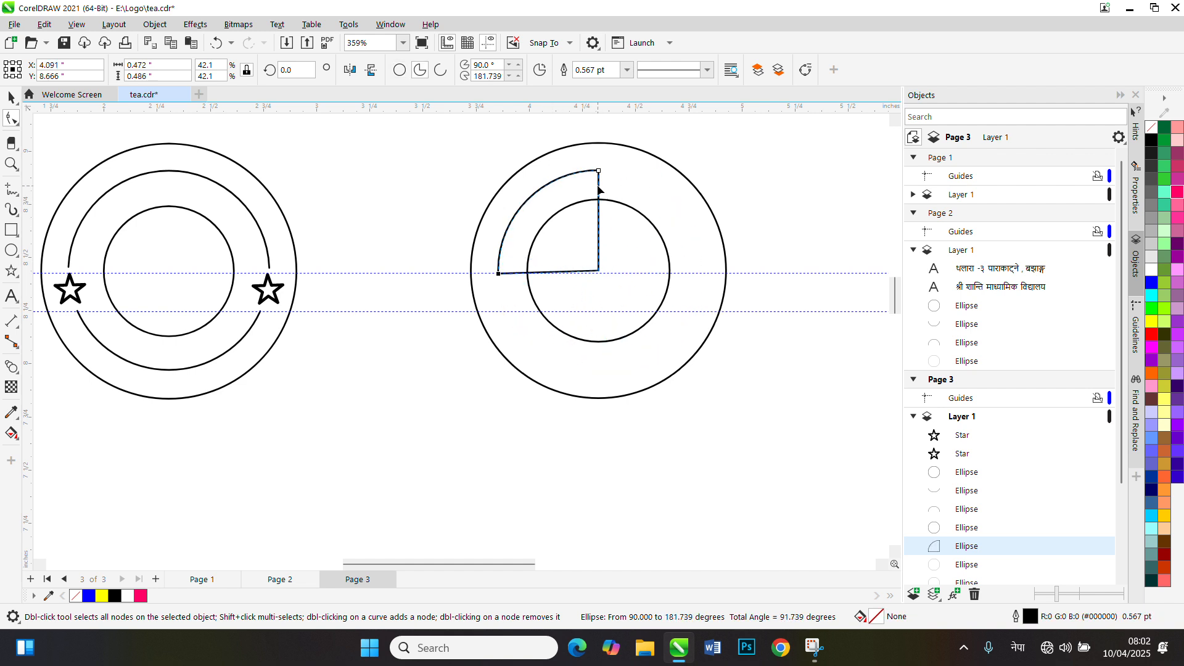
pyautogui.moveTo(597, 172); pyautogui.dragTo(697, 276)
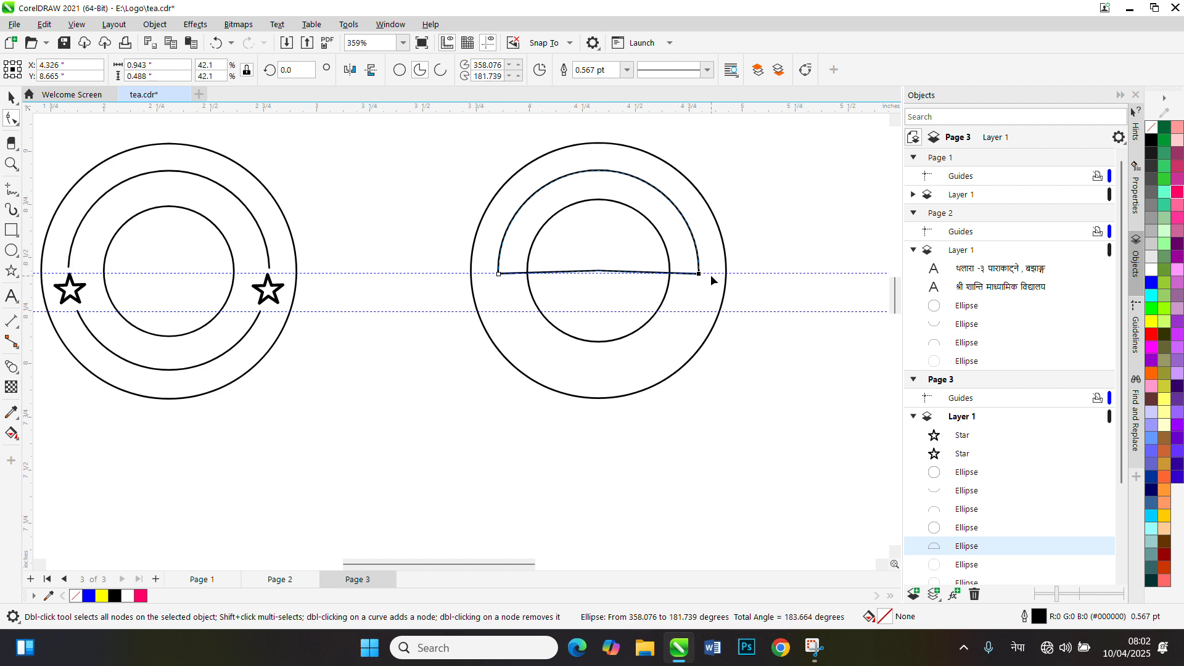
pyautogui.click(438, 72)
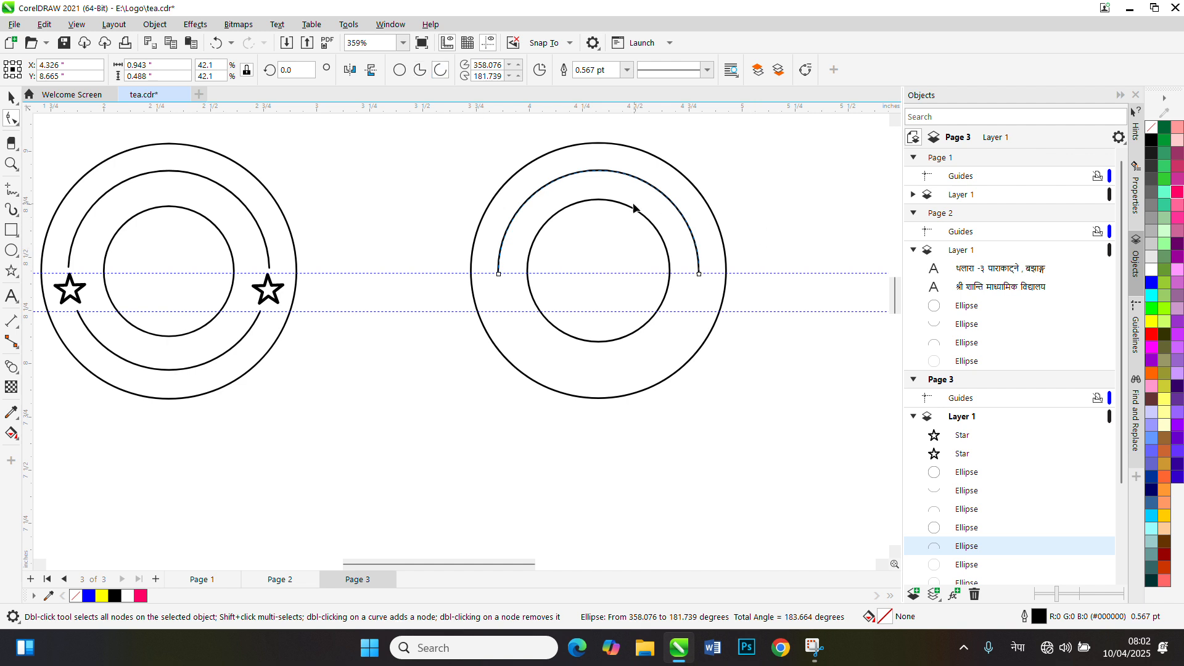
pyautogui.click(793, 415)
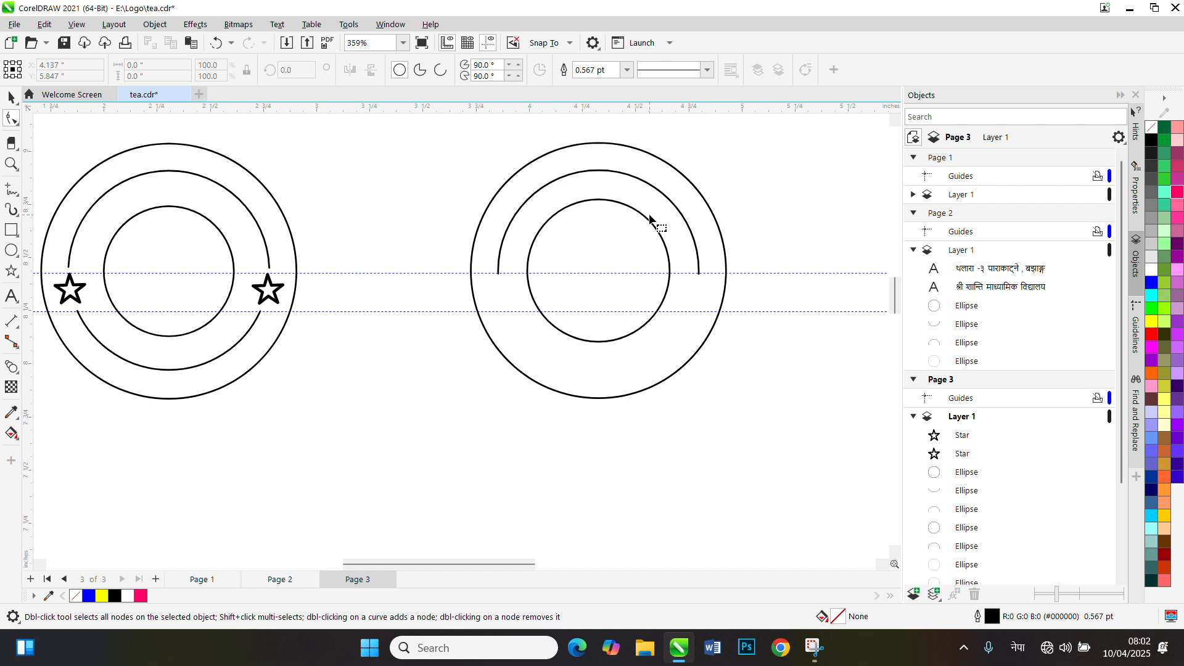
# Duplicate the upper arc and mirror the copy both vertically and horizontally
pyautogui.click(9, 96)
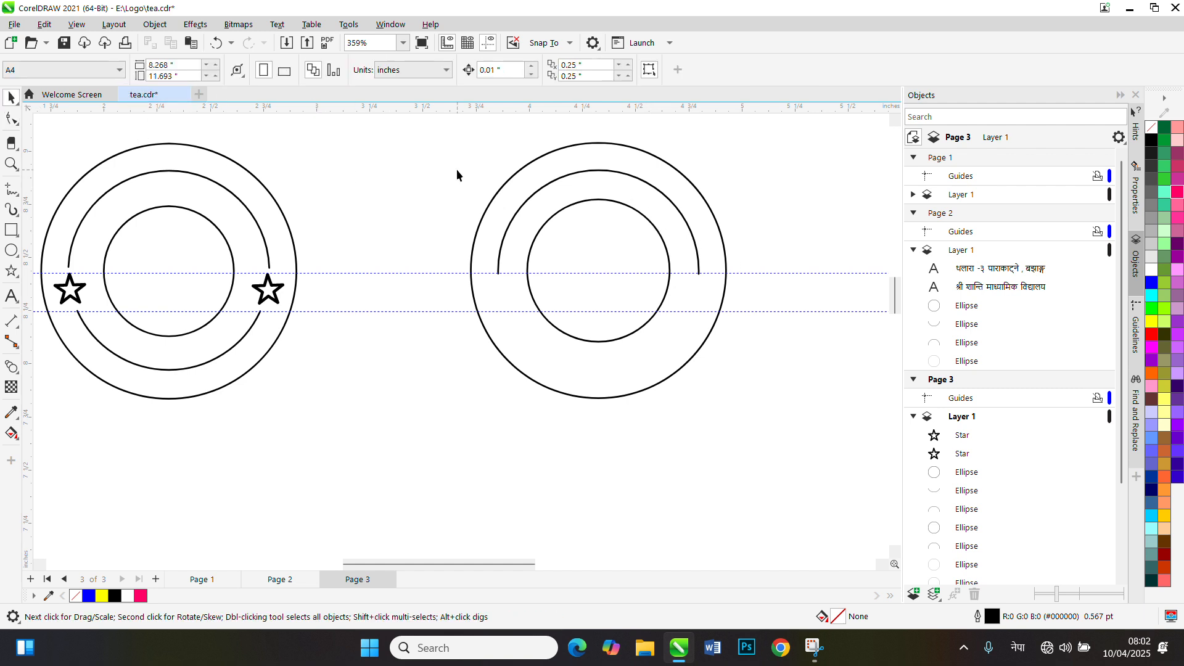
pyautogui.click(565, 176)
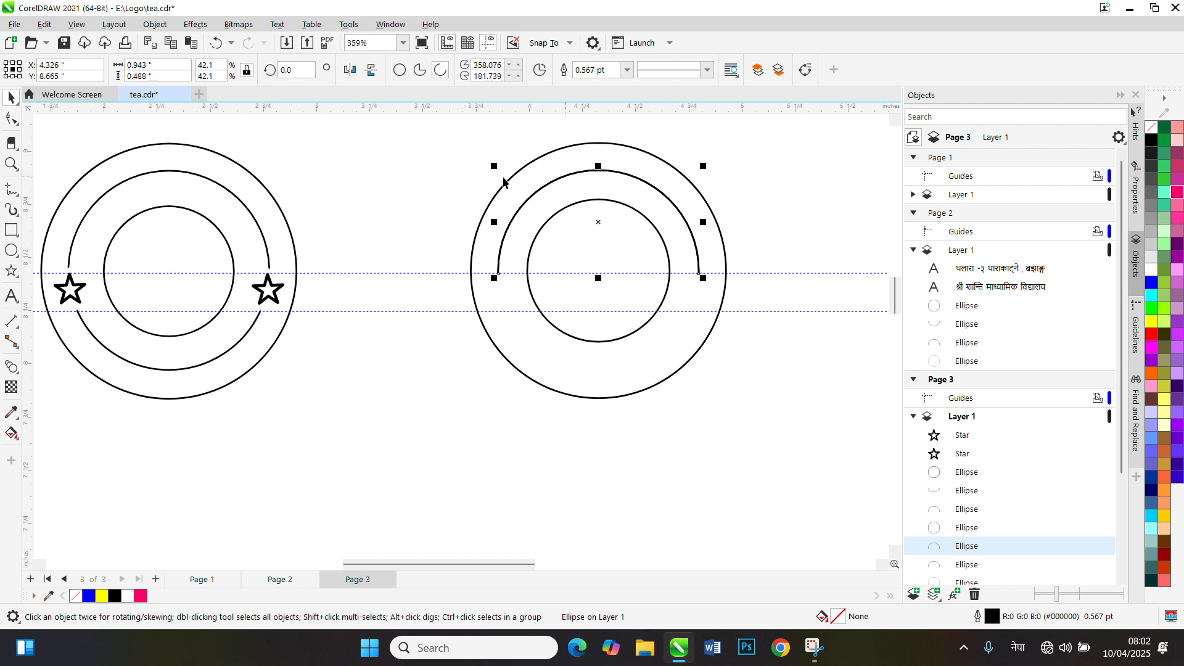
pyautogui.click(373, 72)
pyautogui.click(350, 69)
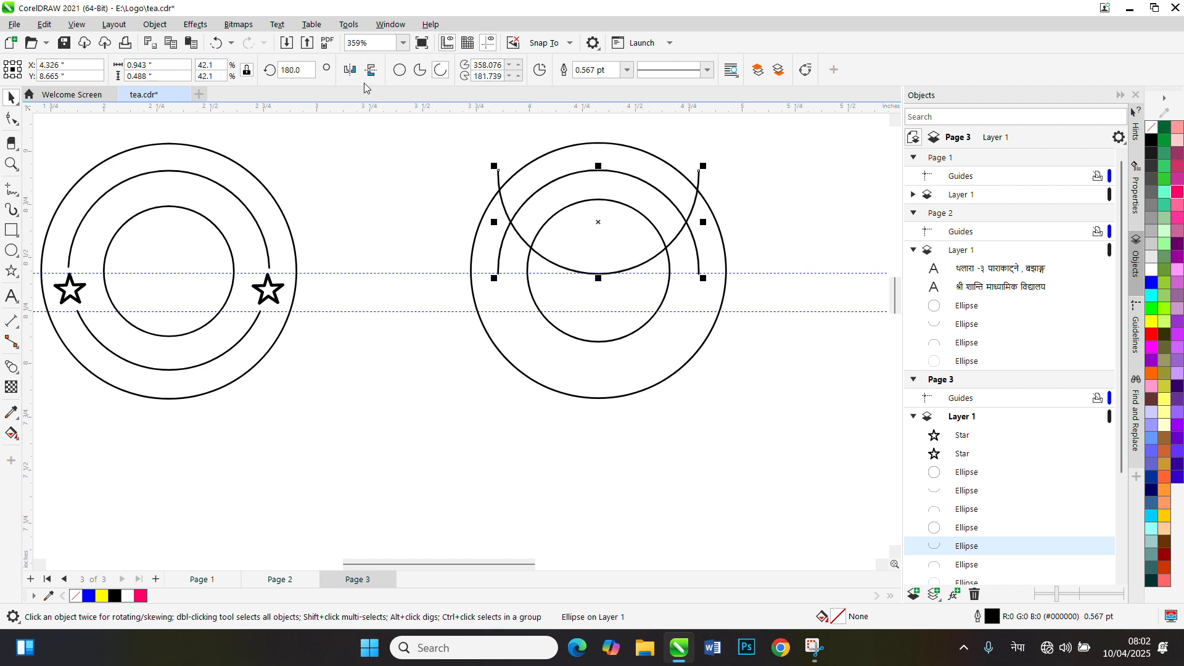
# Nudge the mirrored arc straight down to Y 8.175 inches as the lower half of the middle ring
pyautogui.press('Down')
pyautogui.press('Down')
pyautogui.press('Down')
pyautogui.press('Down')
pyautogui.press('Down')
pyautogui.press('Down')
pyautogui.press('Down')
pyautogui.press('Down')
pyautogui.press('Down')
pyautogui.press('Down')
pyautogui.press('Down')
pyautogui.press('Down')
pyautogui.press('Down')
pyautogui.press('Down')
pyautogui.press('Down')
pyautogui.press('Down')
pyautogui.press('Down')
pyautogui.press('Down')
pyautogui.press('Down')
pyautogui.press('Down')
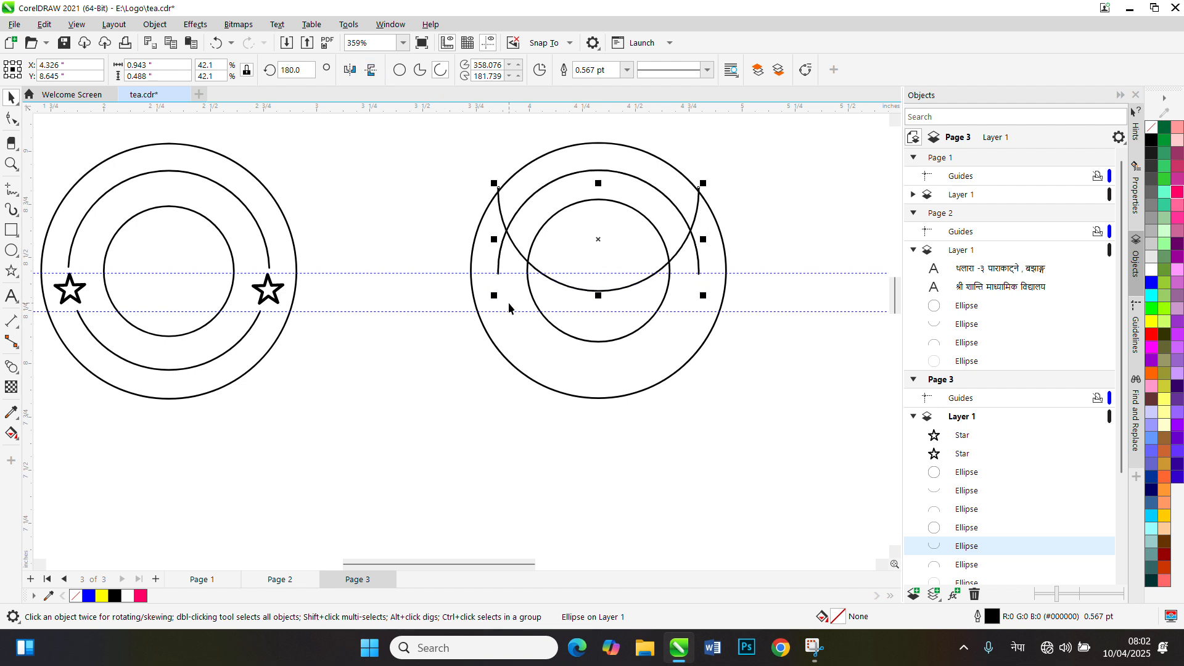
pyautogui.press('Down')
pyautogui.press('Down')
pyautogui.press('Down')
pyautogui.press('Down')
pyautogui.press('Down')
pyautogui.press('Down')
pyautogui.press('Down')
pyautogui.press('Down')
pyautogui.press('Down')
pyautogui.press('Down')
pyautogui.press('Down')
pyautogui.press('Down')
pyautogui.press('Down')
pyautogui.press('Down')
pyautogui.press('Down')
pyautogui.press('Down')
pyautogui.press('Down')
pyautogui.press('Down')
pyautogui.press('Down')
pyautogui.press('Down')
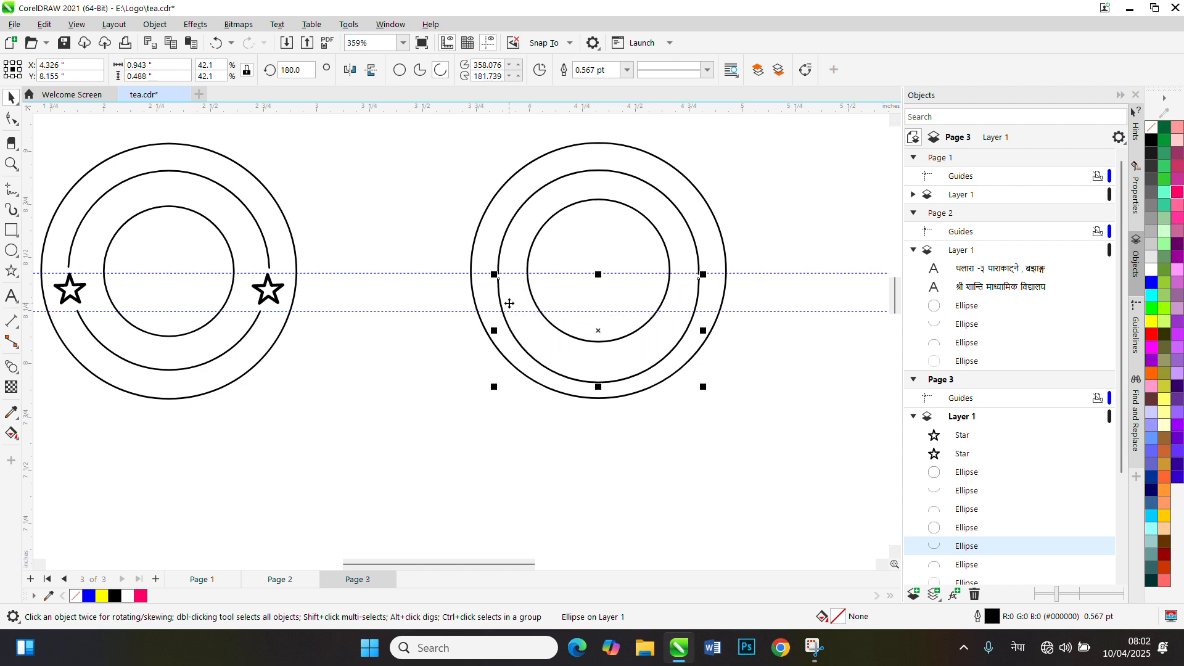
pyautogui.press('Up')
pyautogui.press('Up')
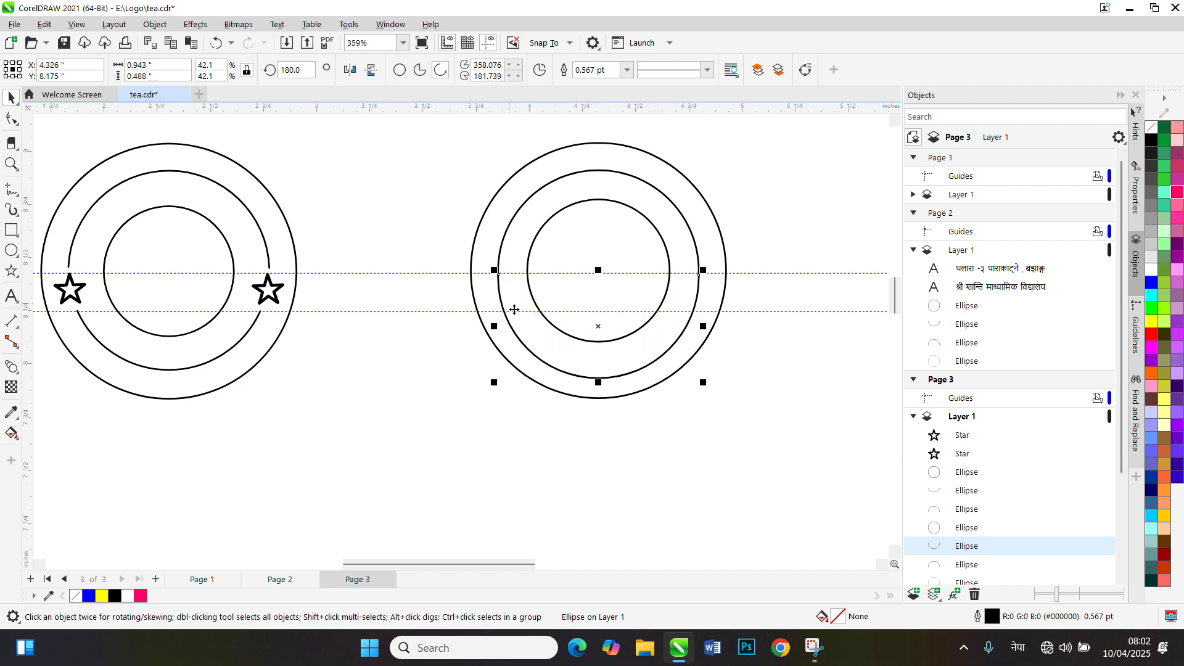
# Shorten both ends of the lower arc to the lower guideline, spanning about 18.6 to 159.7 degrees
pyautogui.click(11, 119)
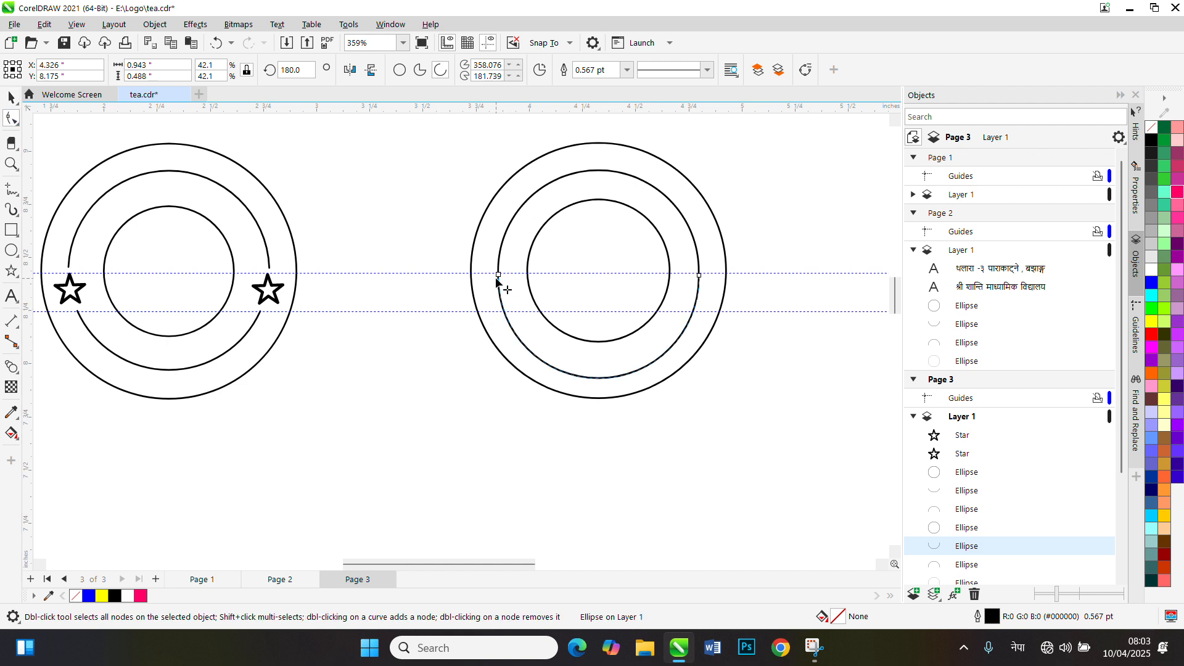
pyautogui.moveTo(498, 276); pyautogui.dragTo(506, 310)
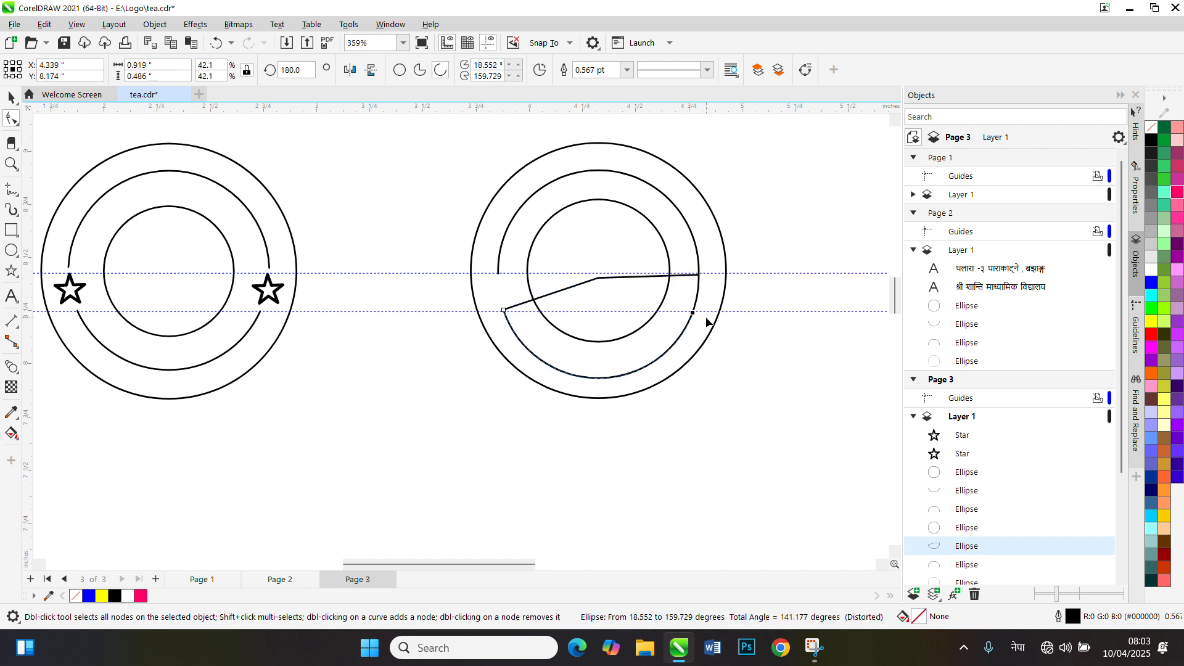
pyautogui.click(761, 357)
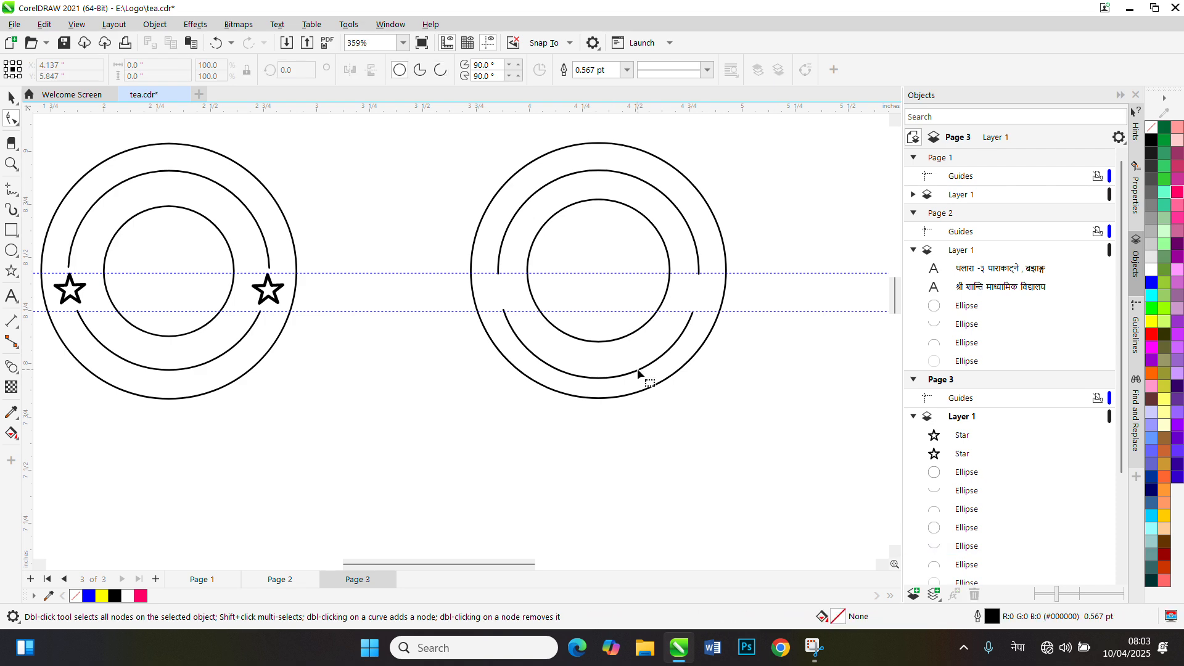
pyautogui.scroll(2, 637, 370)
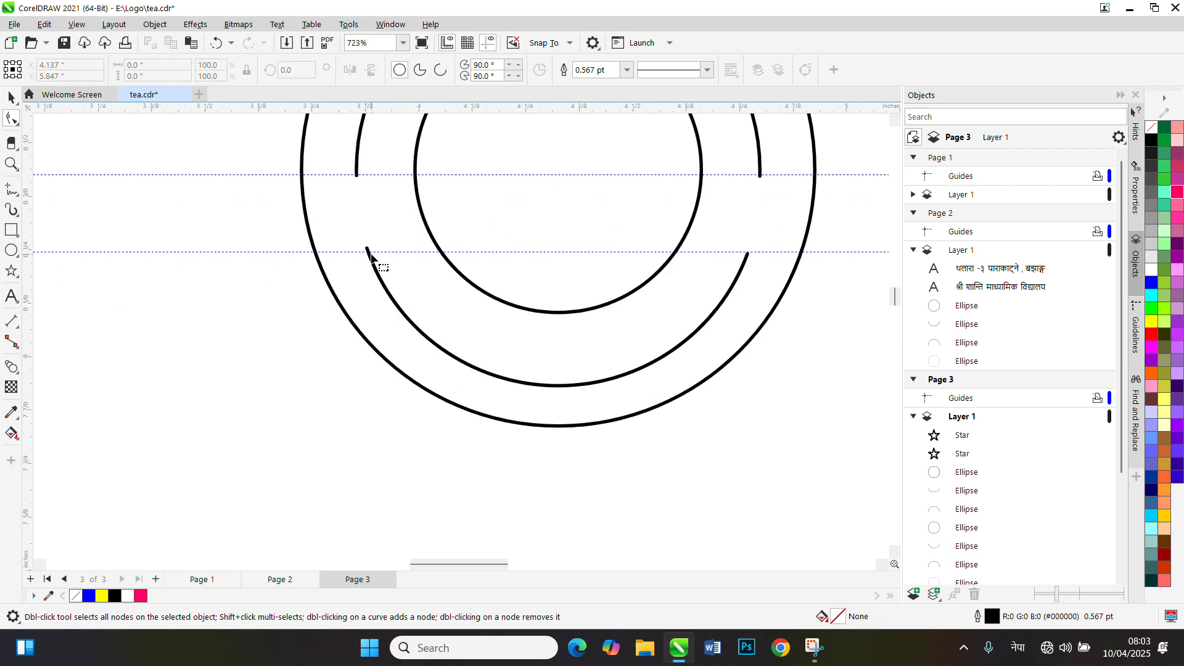
# Trim the lower arc's left end to the lower guideline, starting at about 19.7 degrees, and set the shape back to an open arc
pyautogui.click(372, 256)
pyautogui.moveTo(367, 249); pyautogui.dragTo(370, 253)
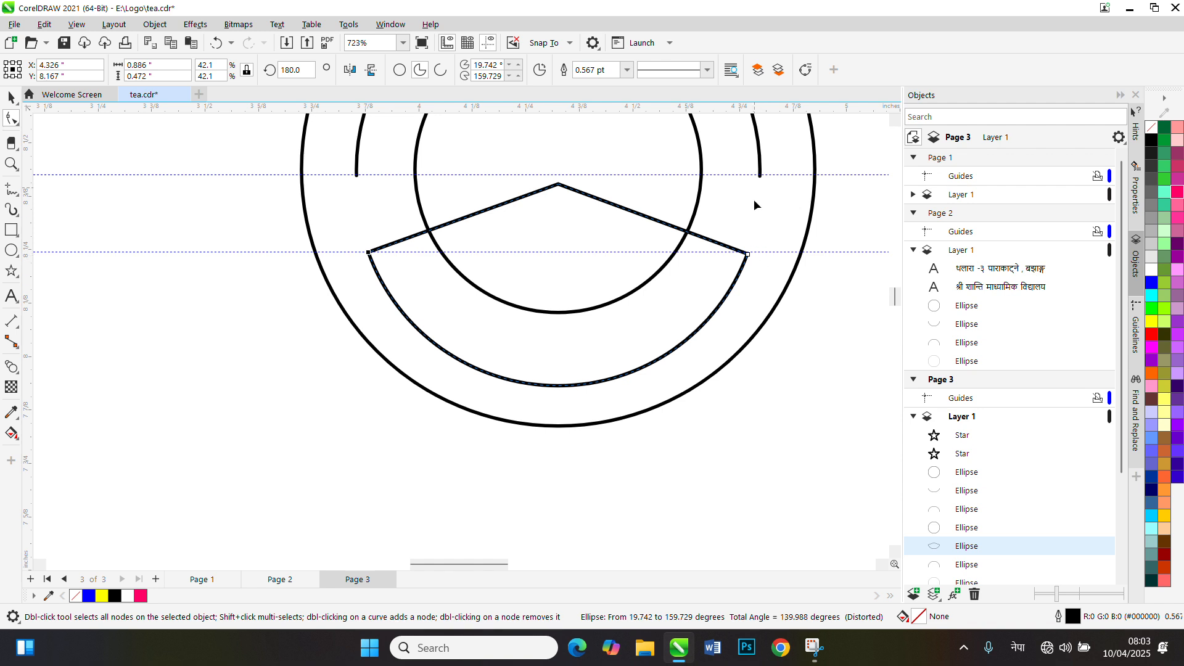
pyautogui.click(440, 72)
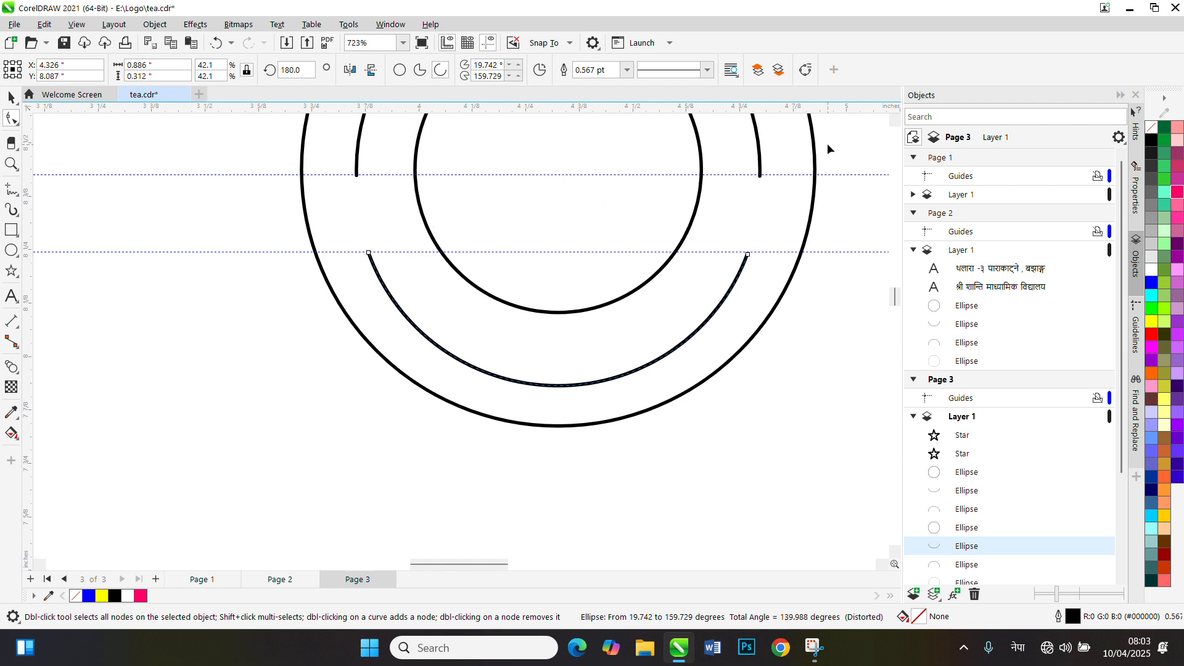
pyautogui.click(11, 97)
# Move the right-hand star of the old logo into the new logo's left gap between the arcs, at about X 3.854, Y 8.343 inches
pyautogui.scroll(-2, 471, 376)
pyautogui.scroll(-1, 471, 377)
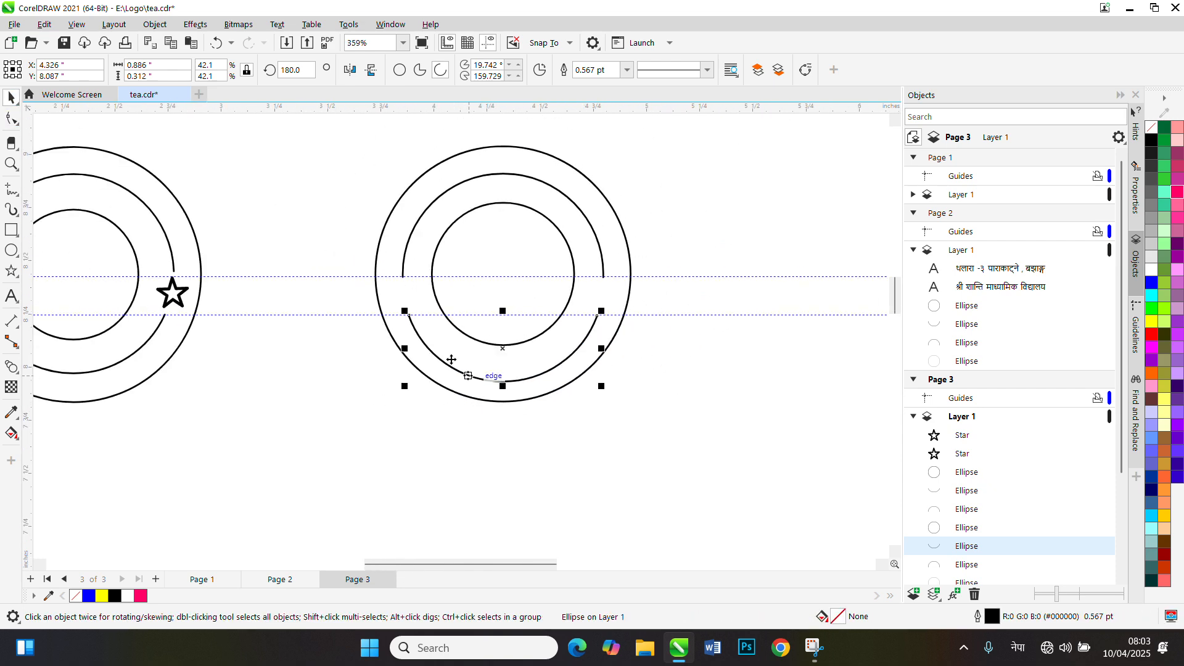
pyautogui.click(258, 375)
pyautogui.click(168, 302)
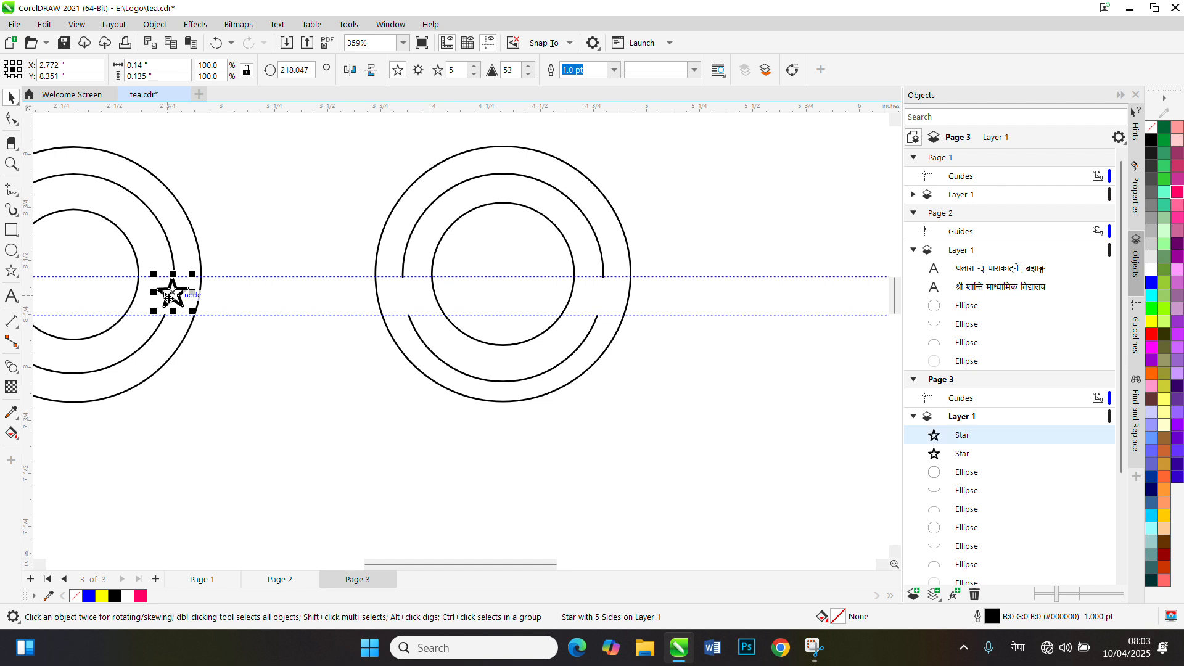
pyautogui.moveTo(168, 302); pyautogui.dragTo(404, 300)
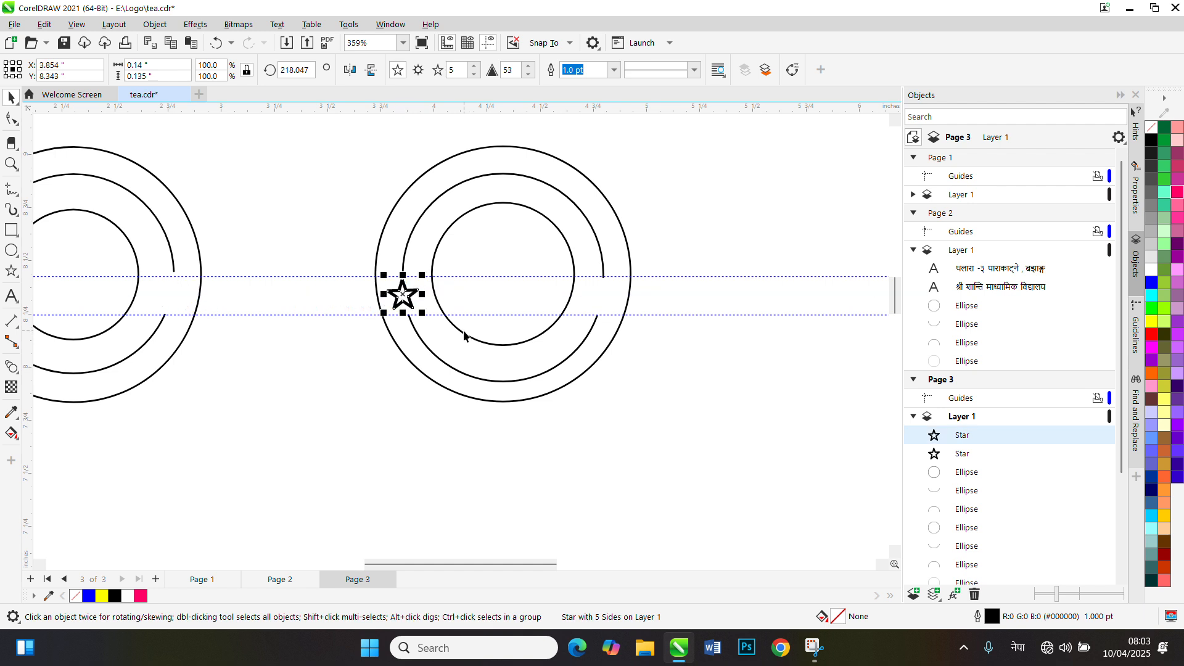
# Duplicate the star and place the copy in the right gap between the arcs, at about X 4.799, Y 8.331 inches
pyautogui.click(575, 468)
pyautogui.click(402, 299)
pyautogui.hotkey('ctrl', 'v')
pyautogui.moveTo(402, 297); pyautogui.dragTo(607, 304)
pyautogui.scroll(1, 654, 383)
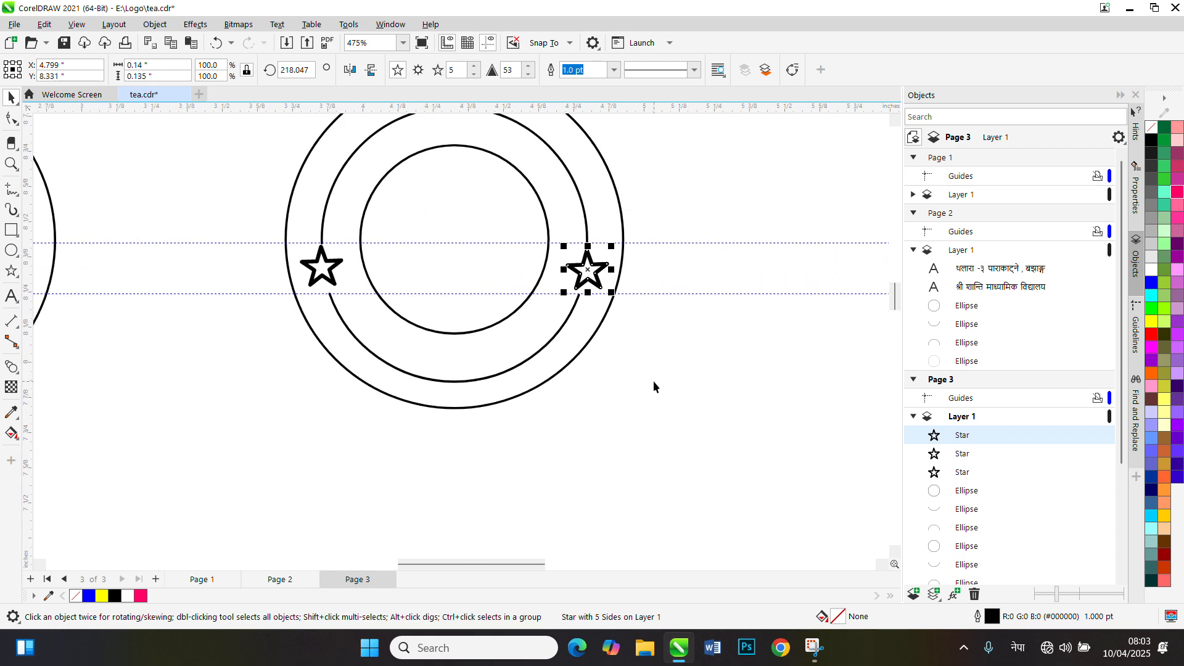
# Move the whole new logo with its circles, arcs and both stars to about X 4.463, Y 8.594 inches
pyautogui.scroll(-3, 653, 380)
pyautogui.click(631, 427)
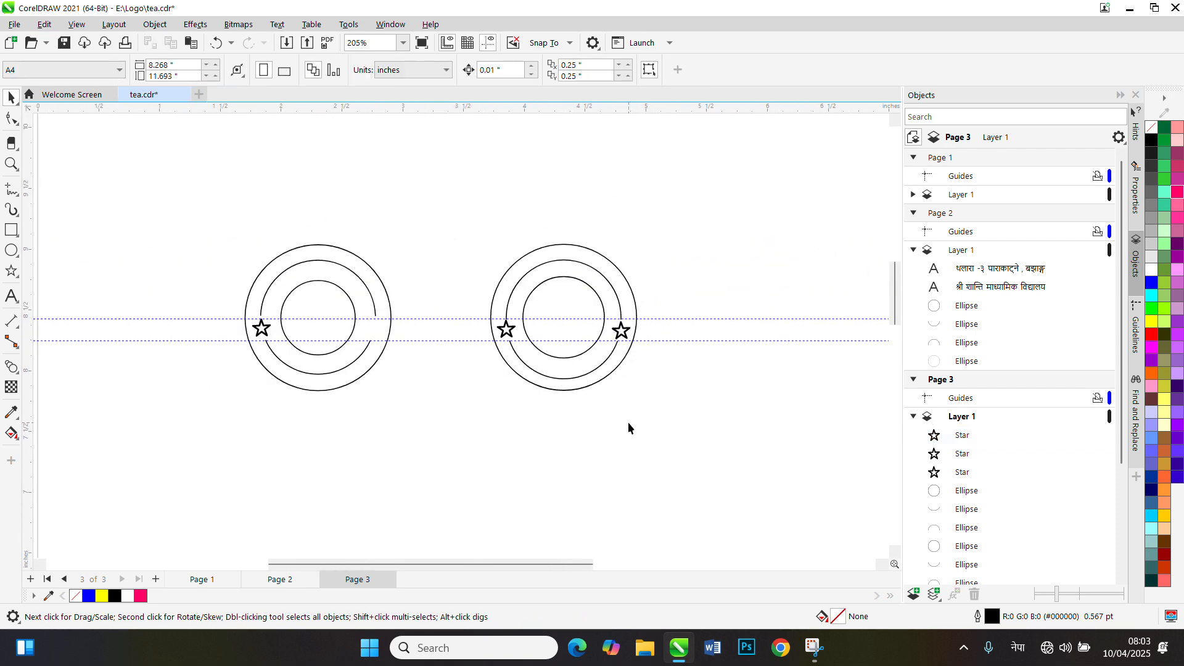
pyautogui.moveTo(460, 180); pyautogui.dragTo(687, 472)
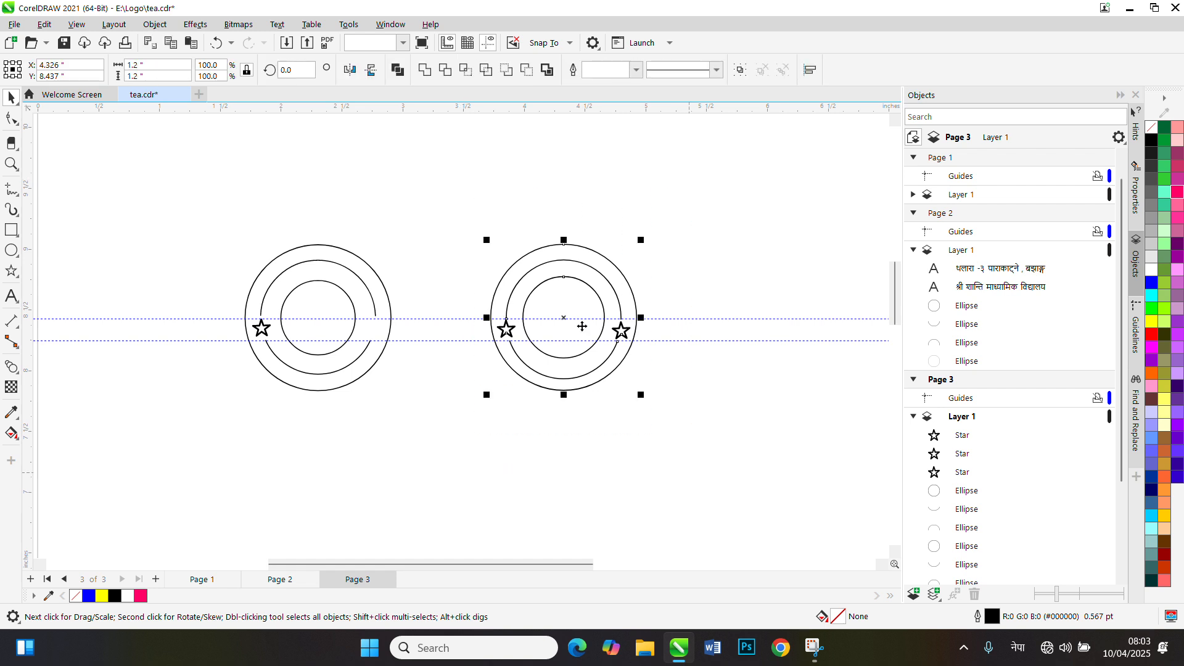
pyautogui.moveTo(573, 317); pyautogui.dragTo(591, 299)
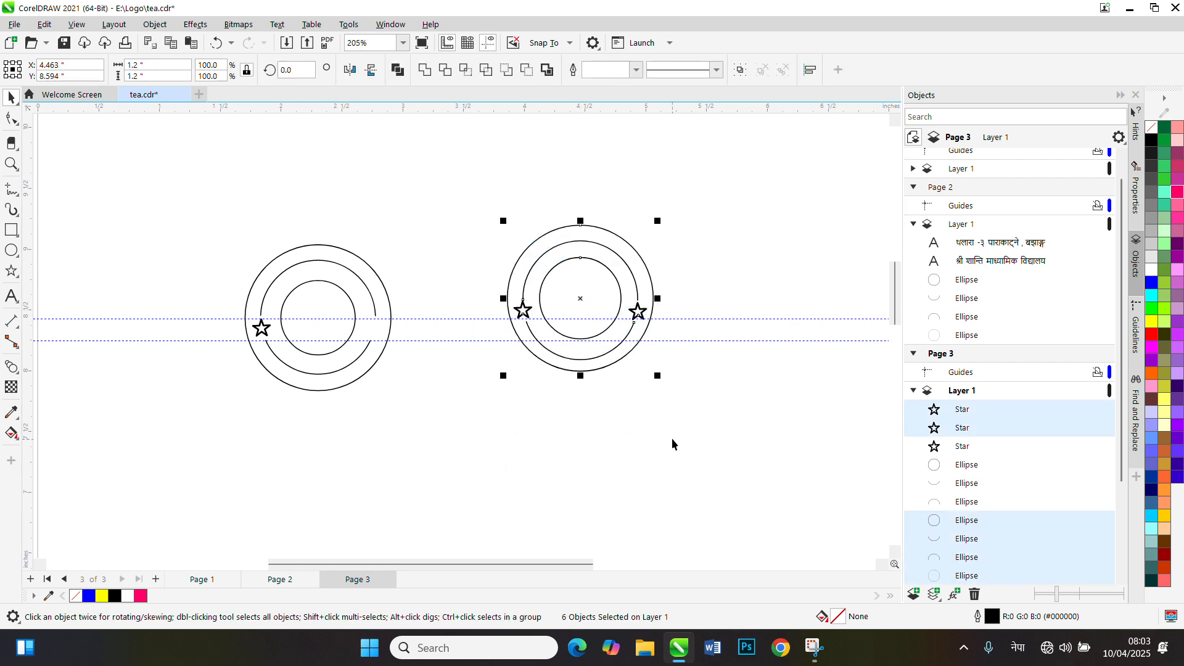
pyautogui.click(654, 430)
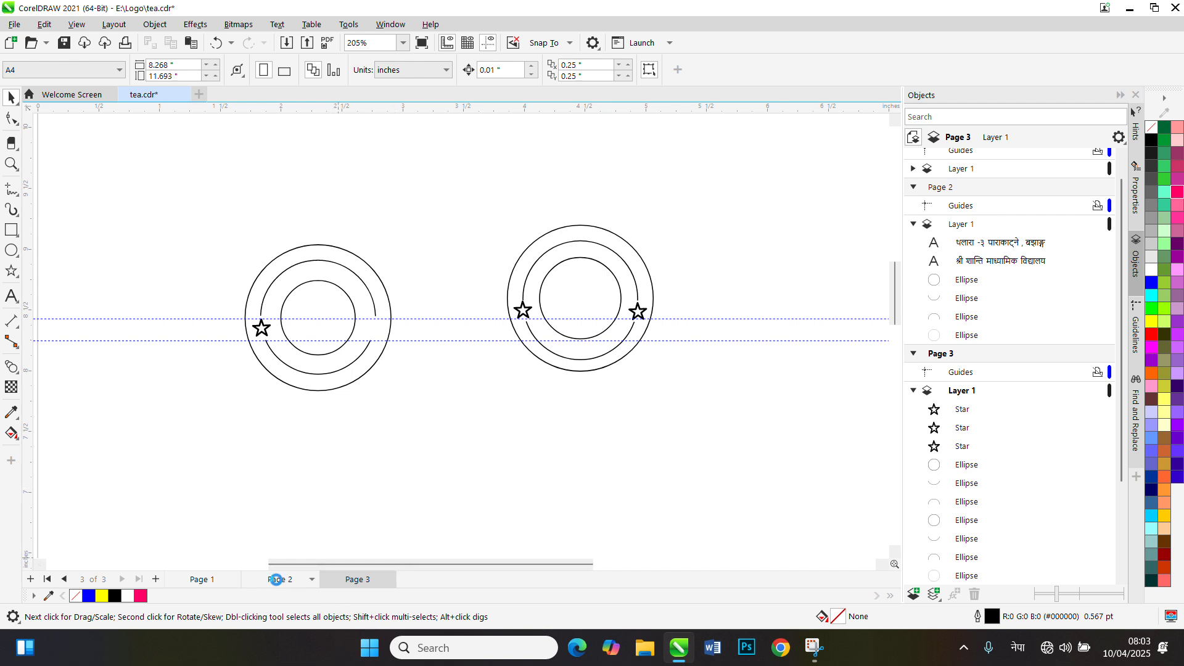
# Copy both Nepali text lines from Page 2 onto Page 3 and place them above the logos, at about X 3.868, Y 9.585 inches
pyautogui.click(276, 578)
pyautogui.moveTo(263, 212); pyautogui.dragTo(818, 427)
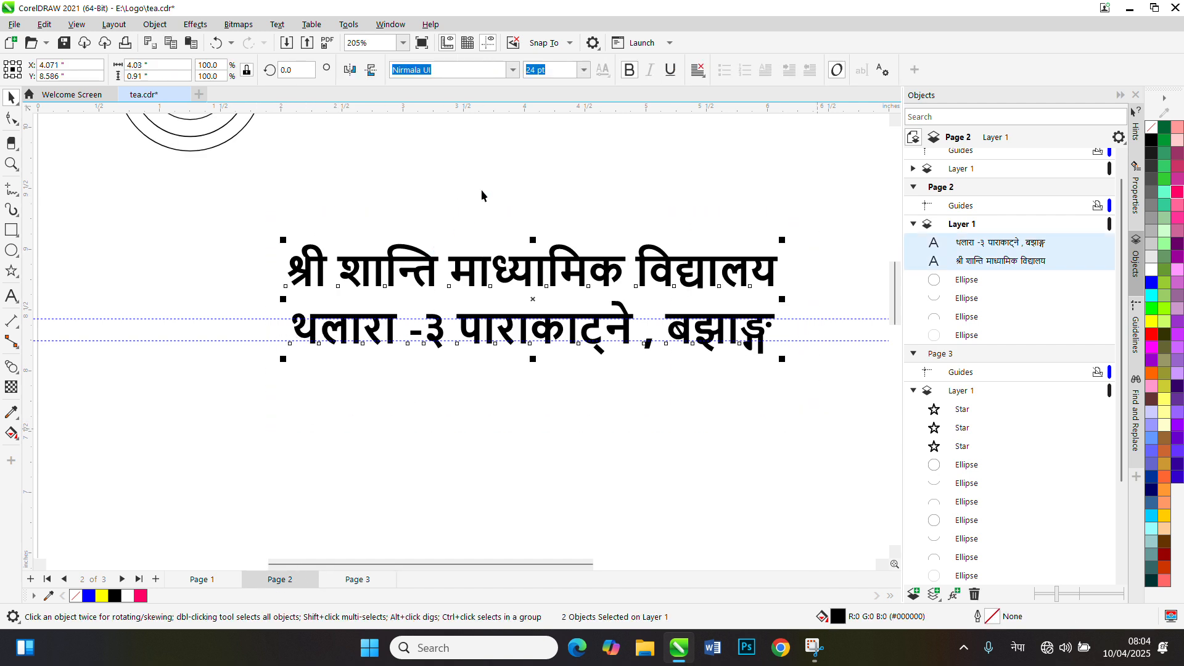
pyautogui.click(360, 579)
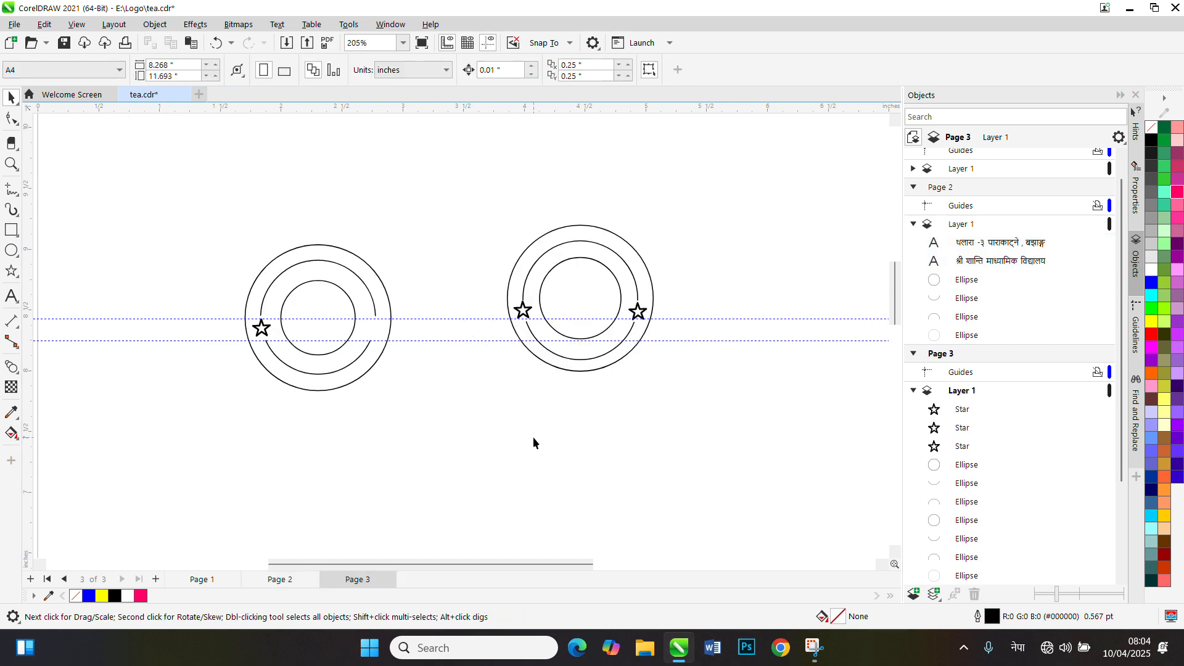
pyautogui.hotkey('ctrl', 'v')
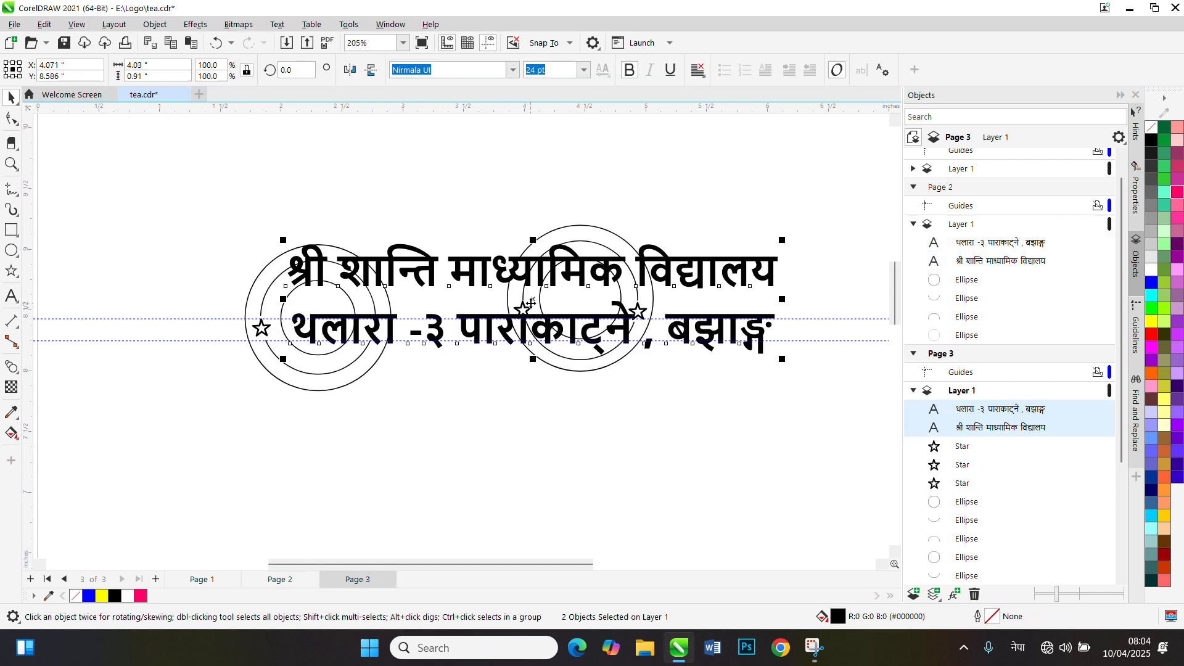
pyautogui.moveTo(530, 302); pyautogui.dragTo(507, 185)
pyautogui.moveTo(893, 276); pyautogui.dragTo(892, 258)
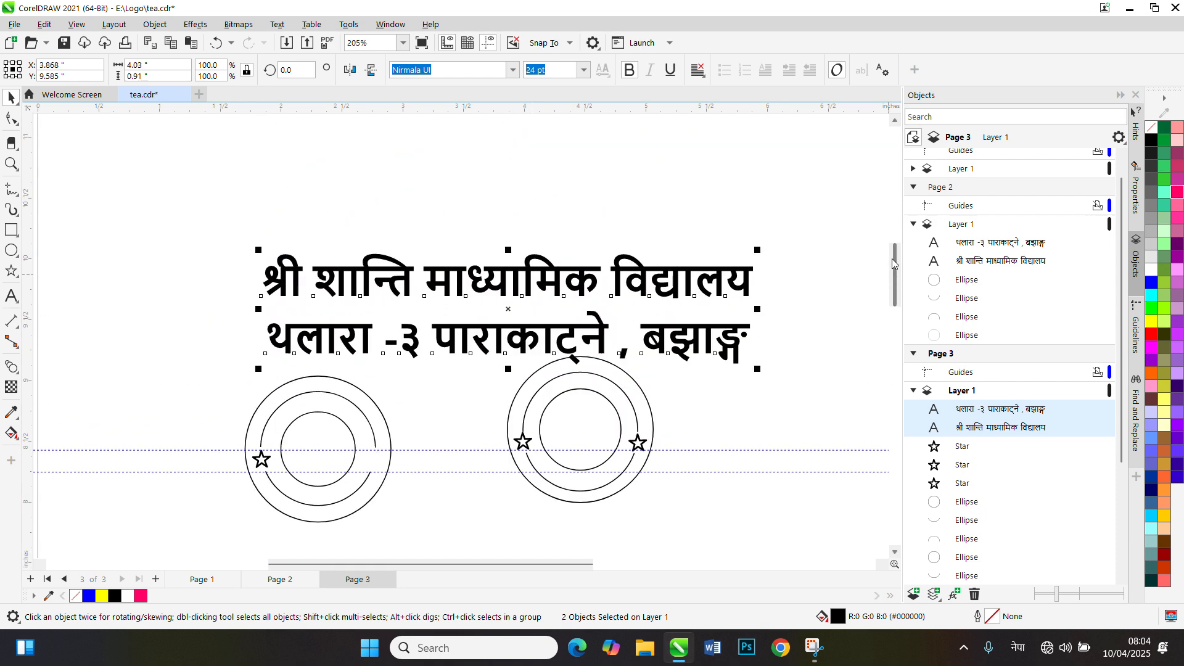
pyautogui.click(777, 430)
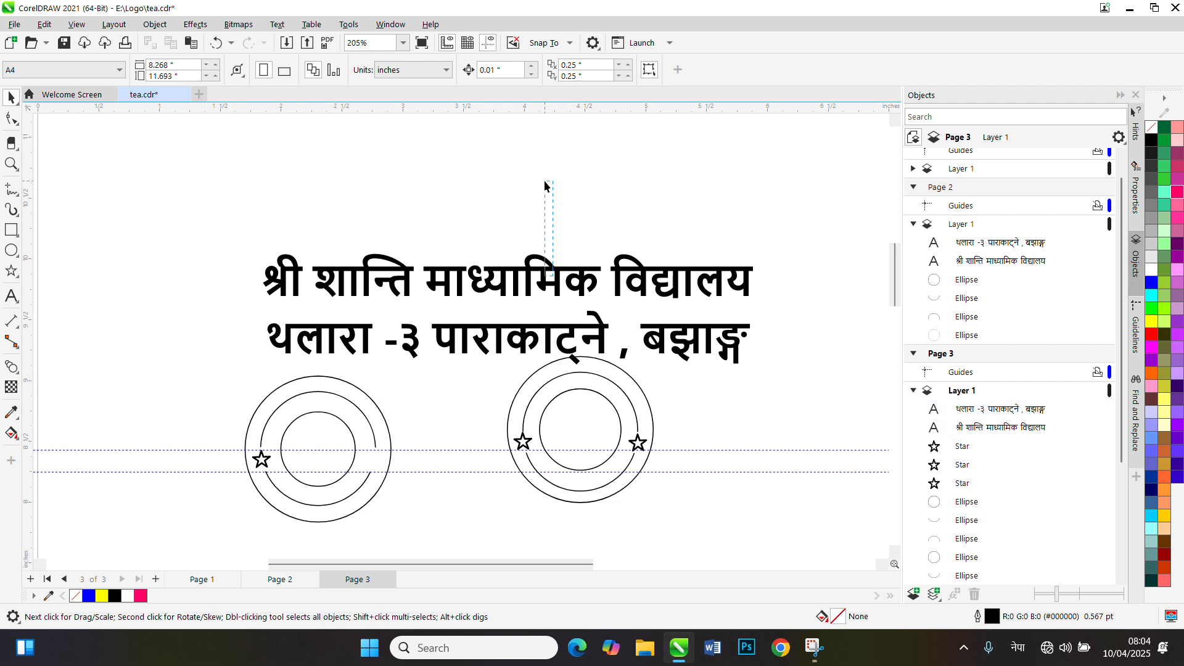
# Spread the two text lines apart, moving the school name up to about Y 10.611 inches and the address line to about Y 9.804 inches
pyautogui.doubleClick(529, 285)
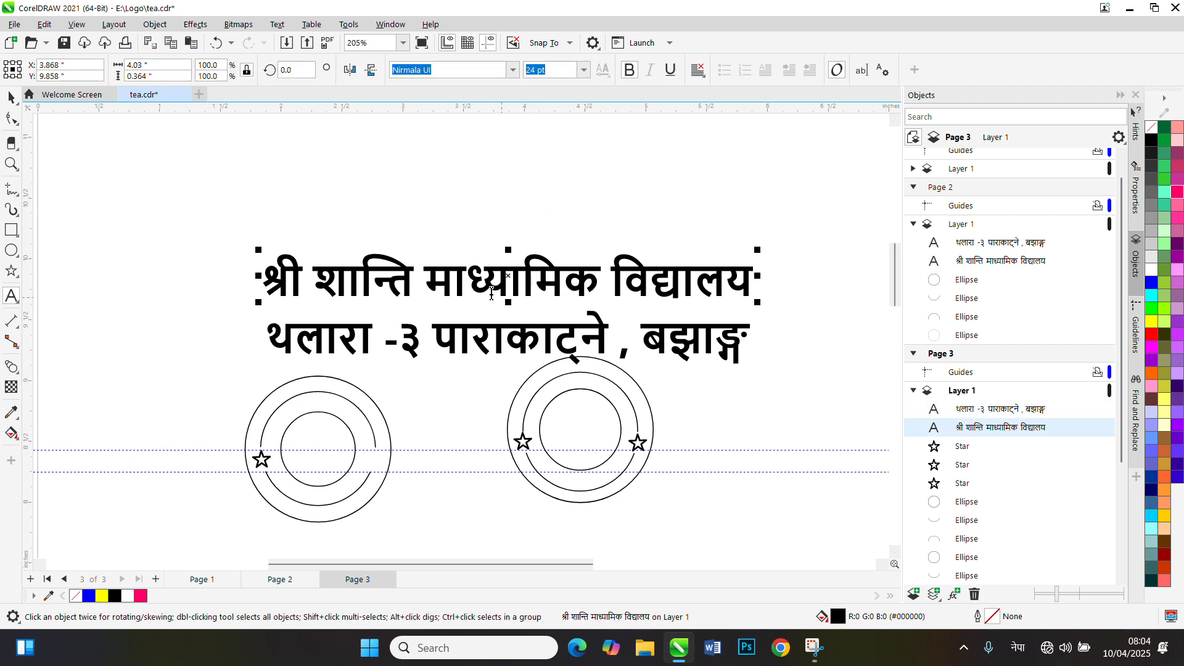
pyautogui.moveTo(507, 277); pyautogui.dragTo(506, 185)
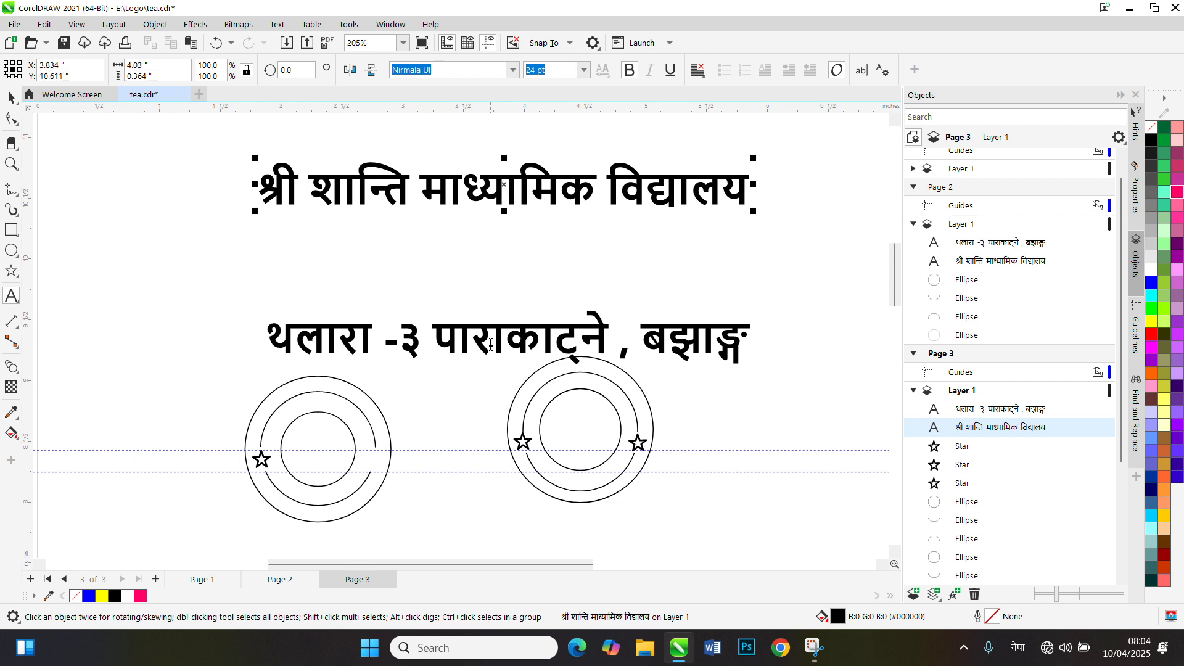
pyautogui.click(488, 339)
pyautogui.click(11, 97)
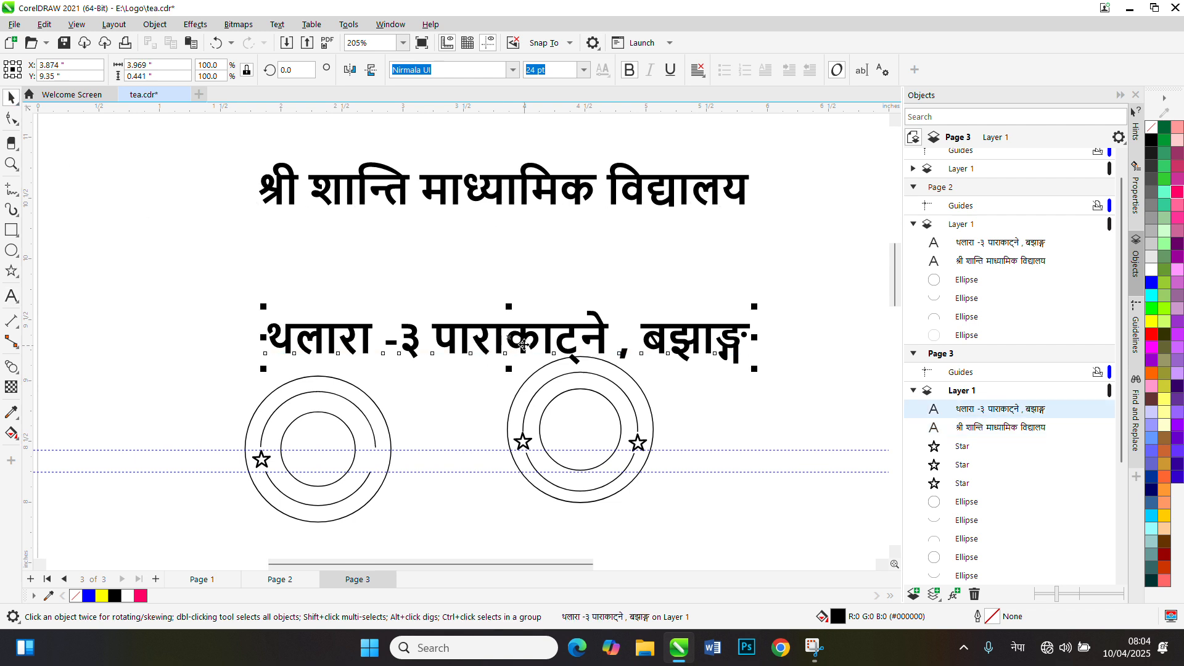
pyautogui.moveTo(511, 341); pyautogui.dragTo(516, 283)
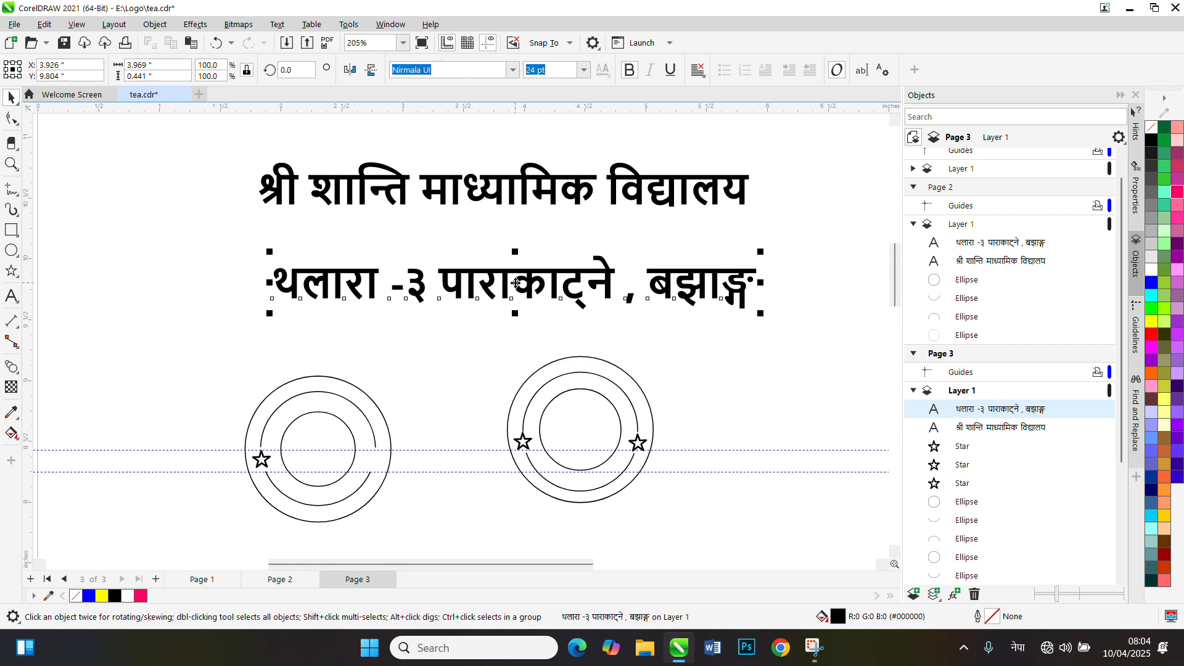
pyautogui.click(513, 28)
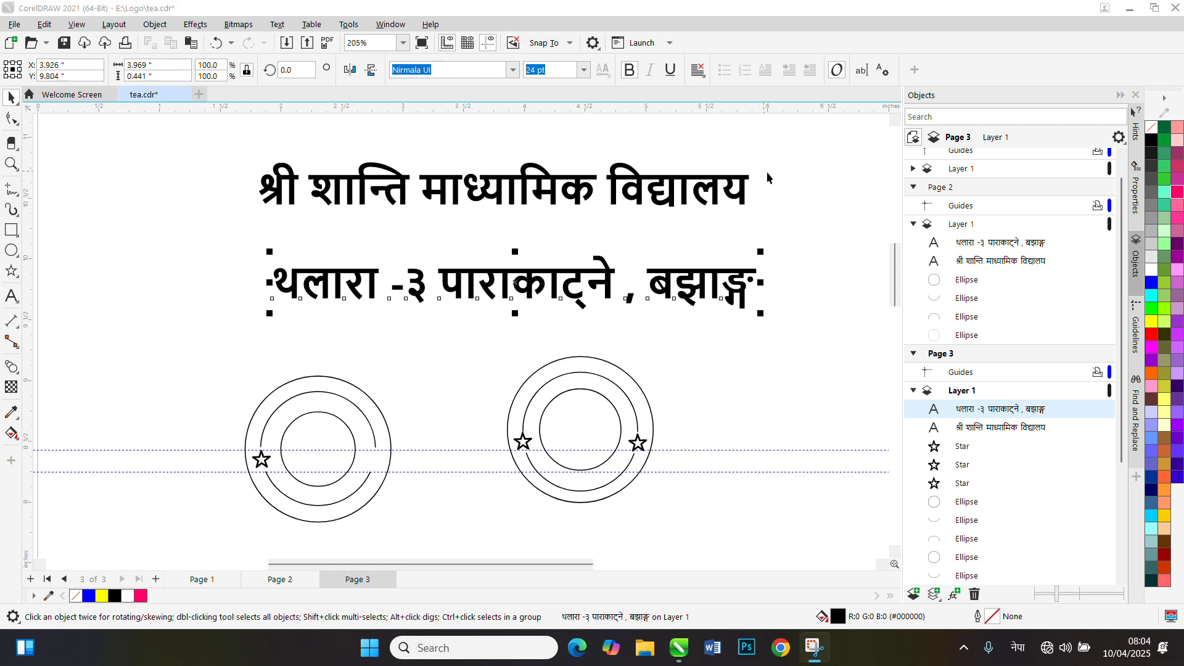
pyautogui.click(814, 173)
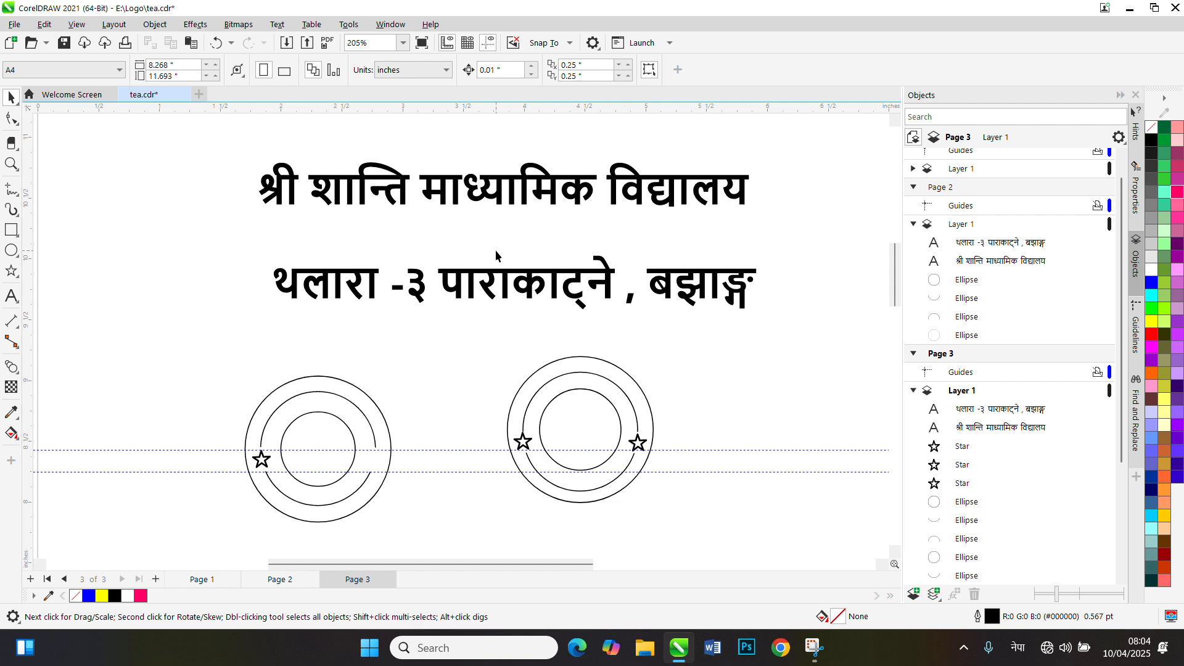
# Weld the school-name text into a single curve
pyautogui.click(507, 186)
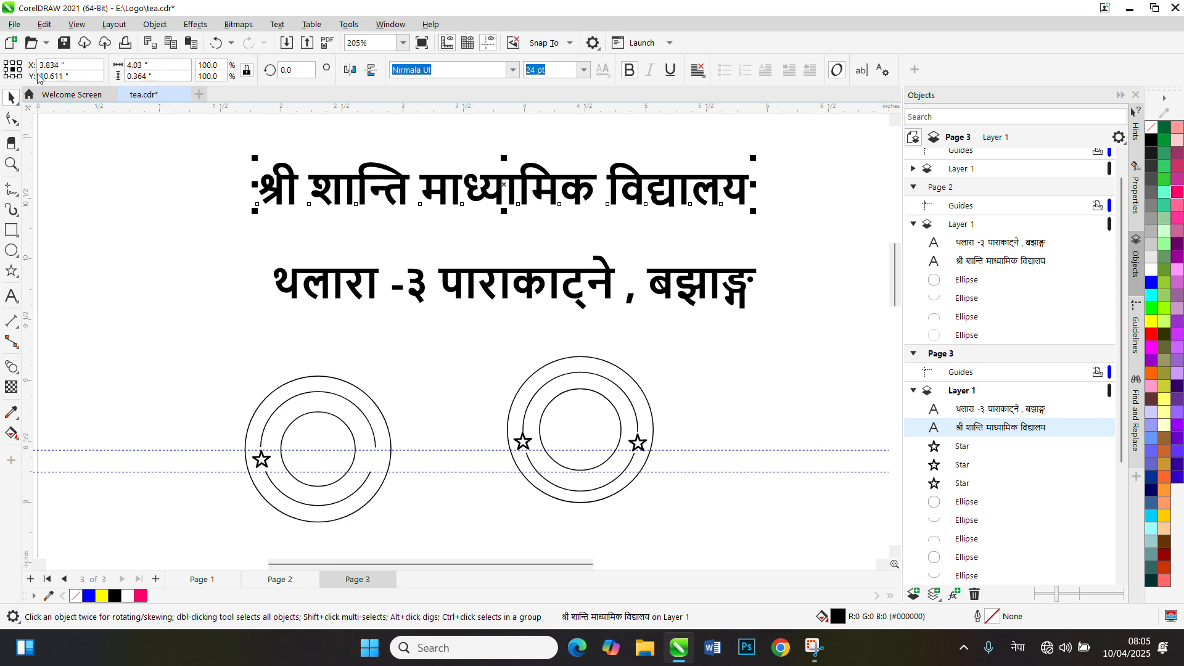
pyautogui.click(162, 26)
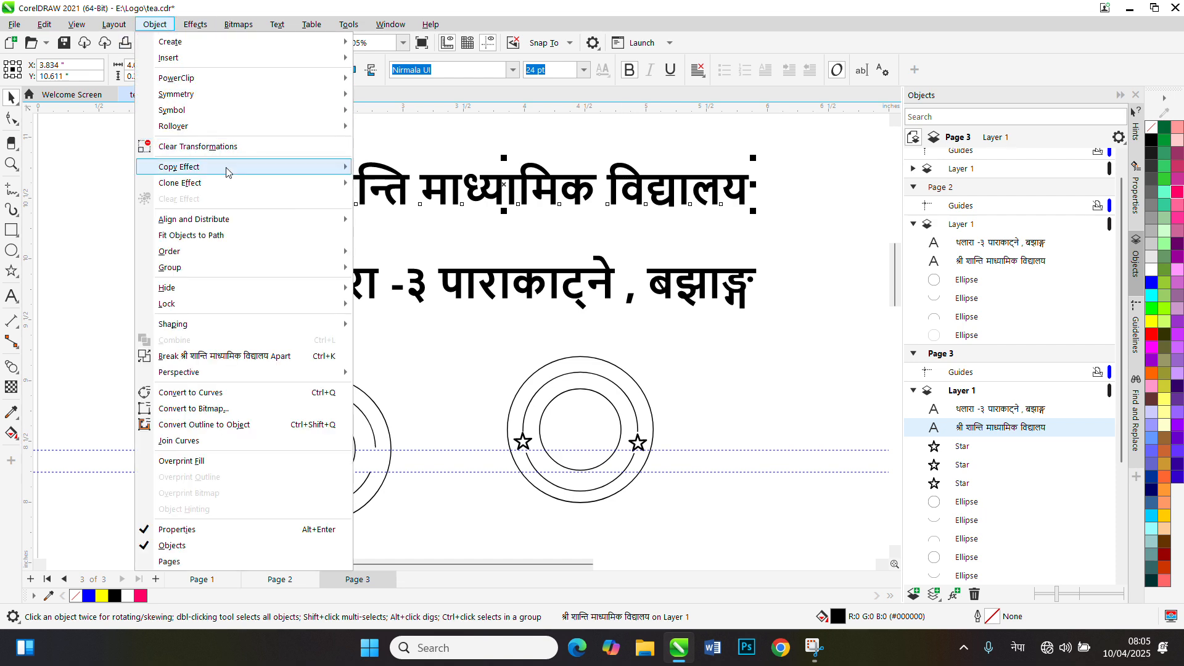
pyautogui.moveTo(299, 323)
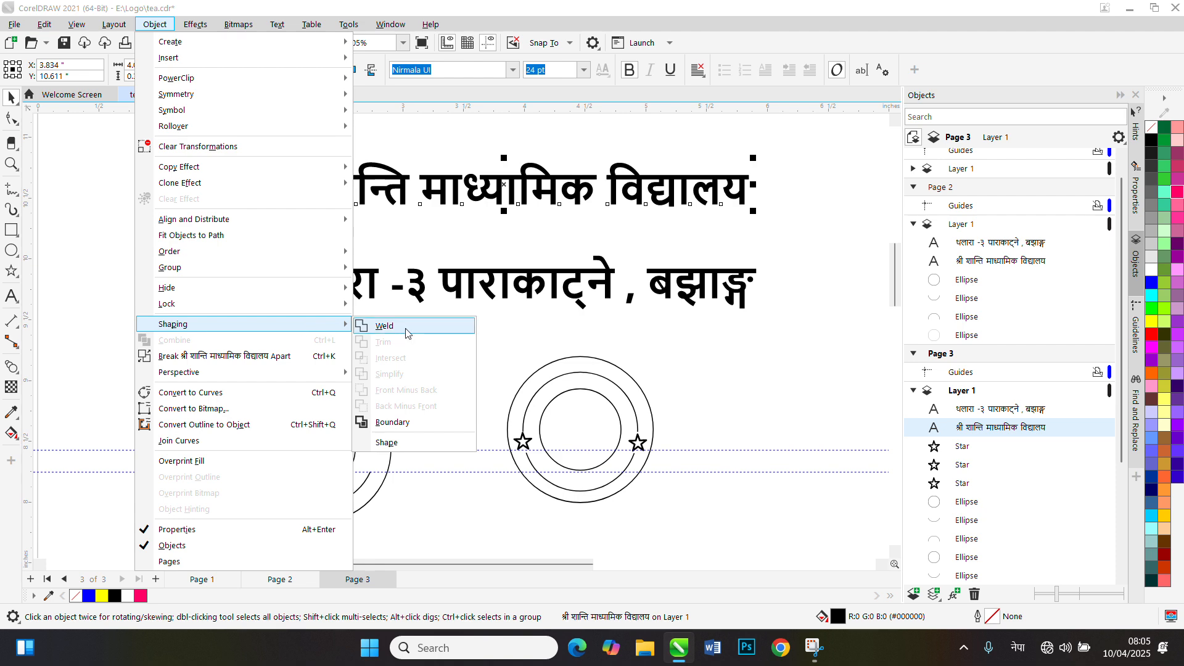
pyautogui.click(407, 327)
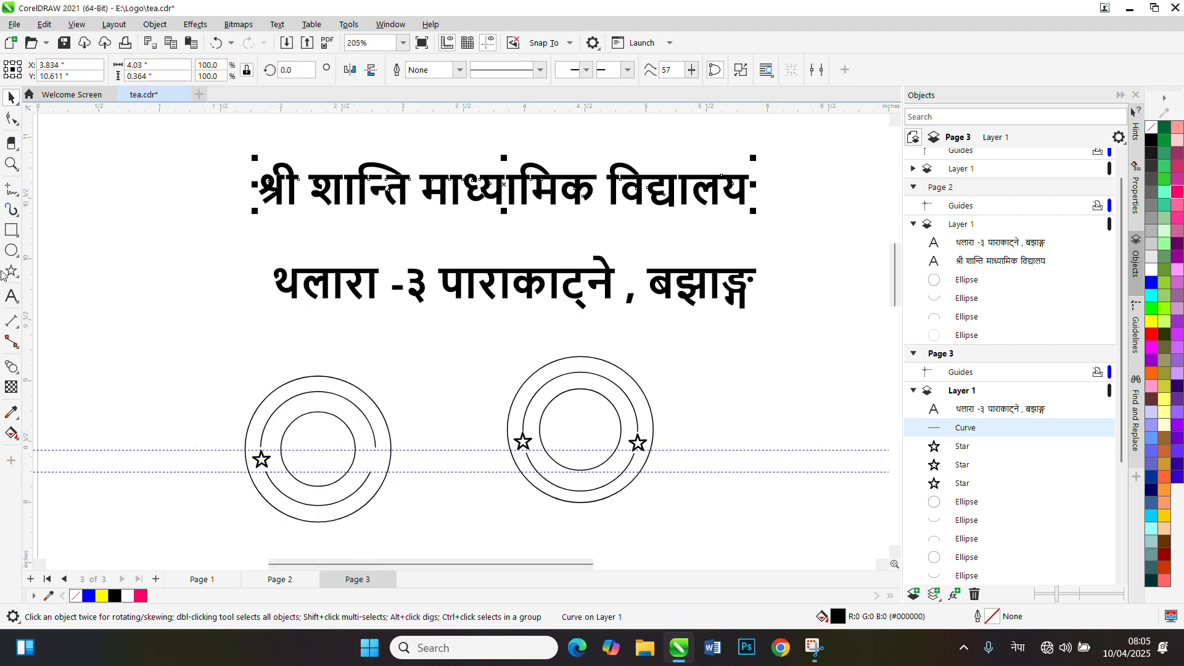
# Activate the Artistic Media tool in Brush mode with the school-name curve selected
pyautogui.click(11, 210)
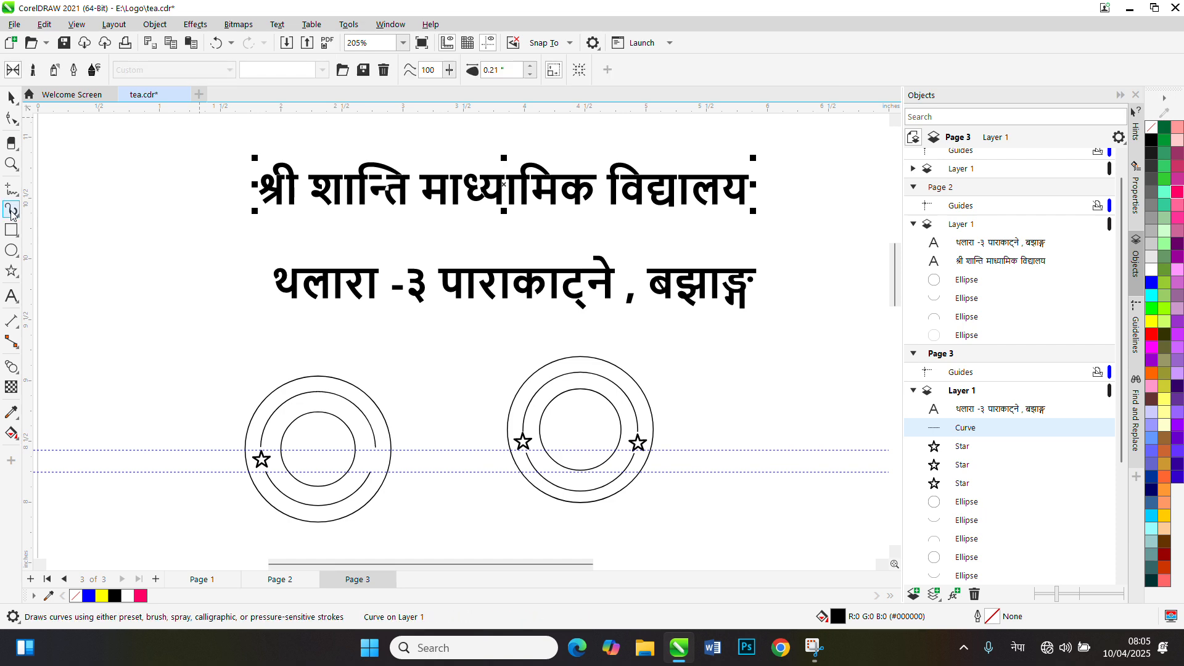
pyautogui.click(363, 70)
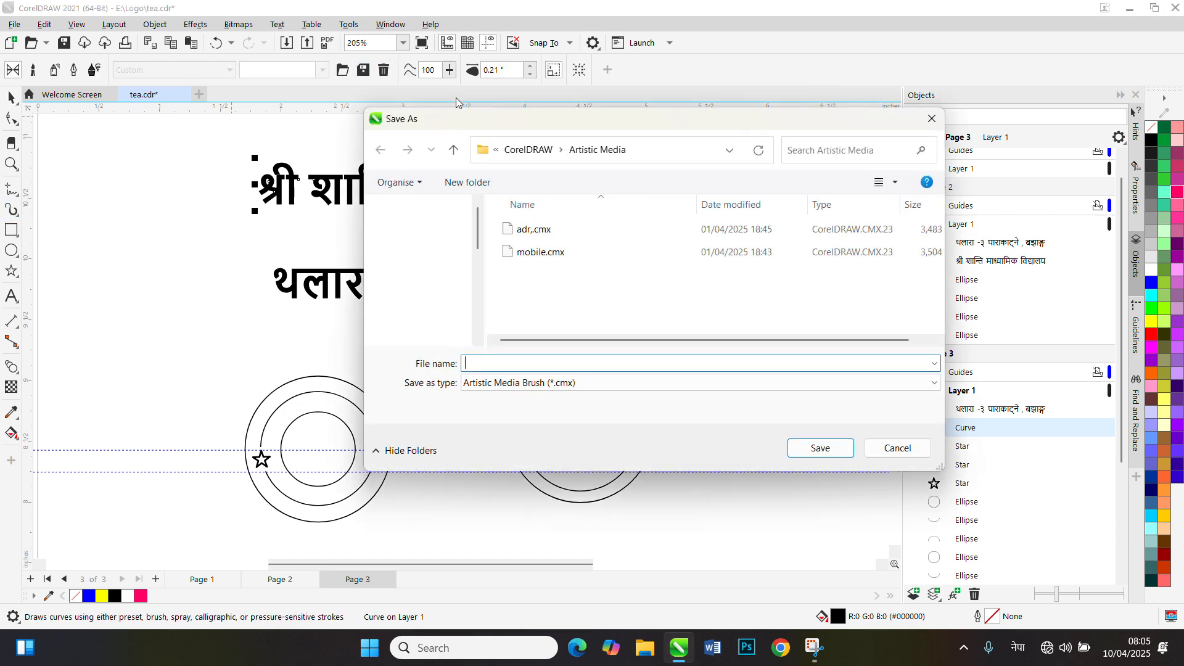
pyautogui.click(932, 118)
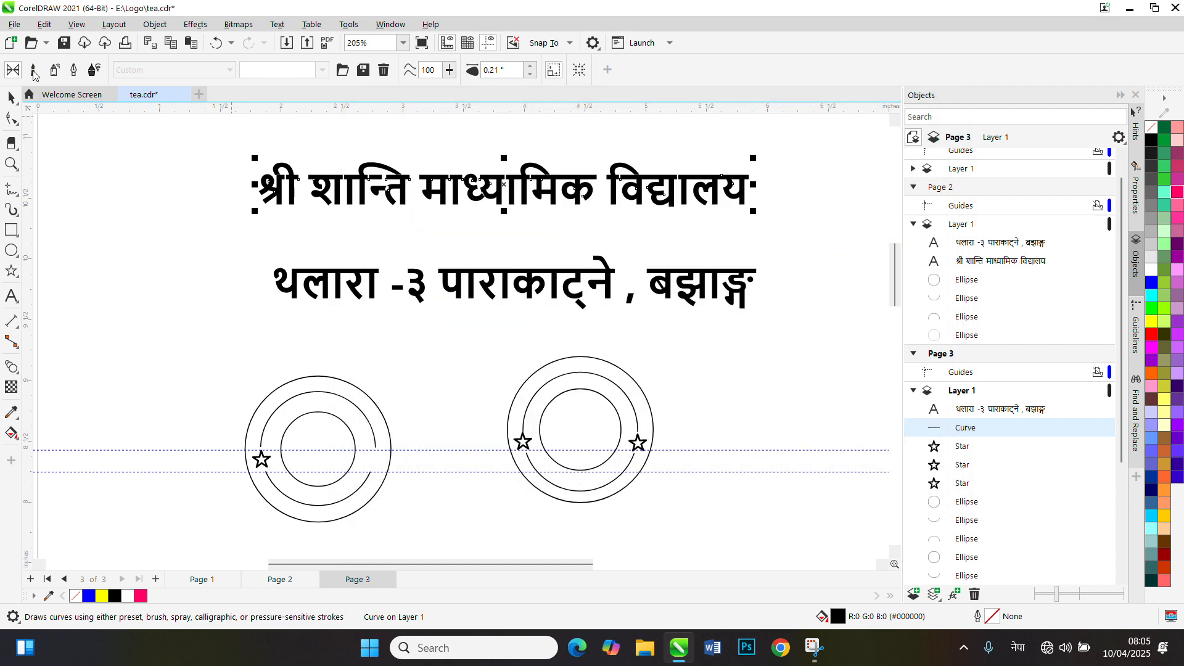
pyautogui.click(33, 72)
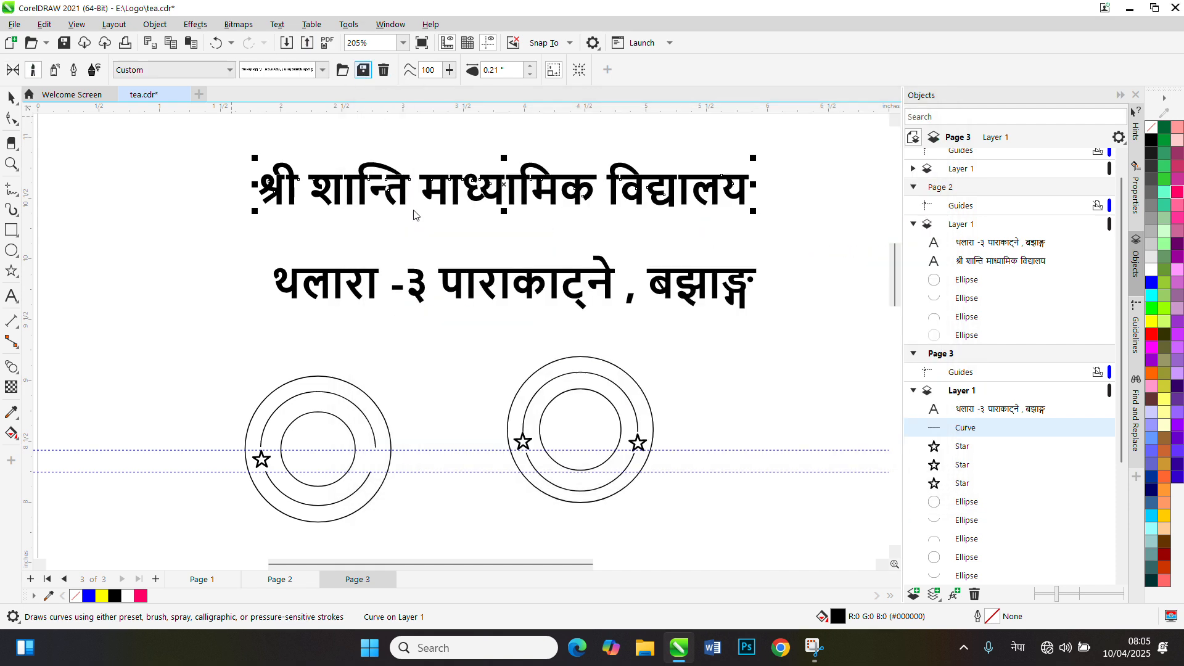
# Save the school-name curve as a custom CMX brushstroke in the Artistic Media folder under a Nepali file name, and check it among the custom brushstrokes
pyautogui.click(363, 70)
pyautogui.write('भ')
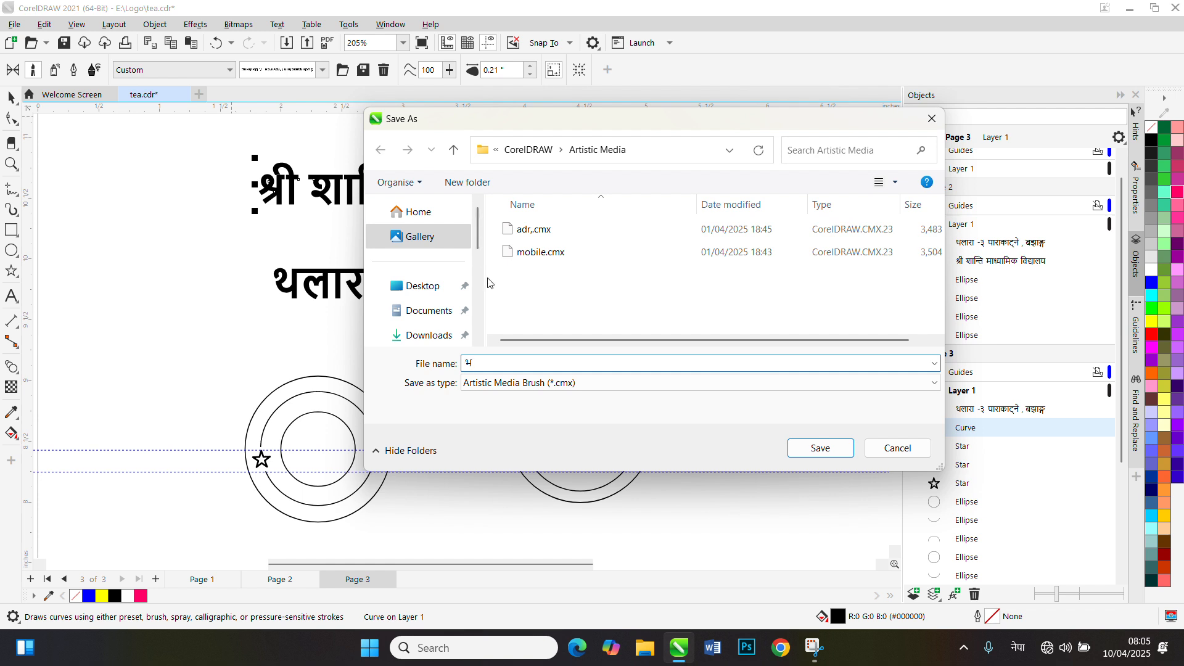
pyautogui.write('ङ्बलरतष')
pyautogui.press('BackSpace')
pyautogui.press('BackSpace')
pyautogui.press('BackSpace')
pyautogui.press('BackSpace')
pyautogui.press('BackSpace')
pyautogui.press('BackSpace')
pyautogui.write('ङ्')
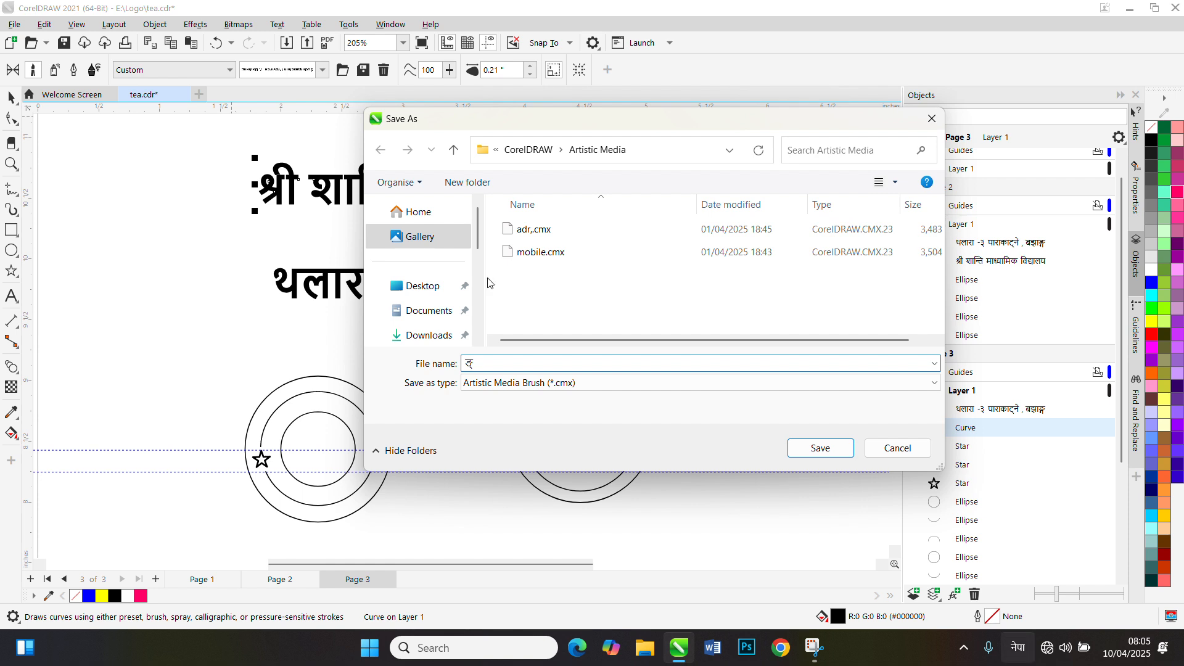
pyautogui.press('super+space')
pyautogui.write('शान')
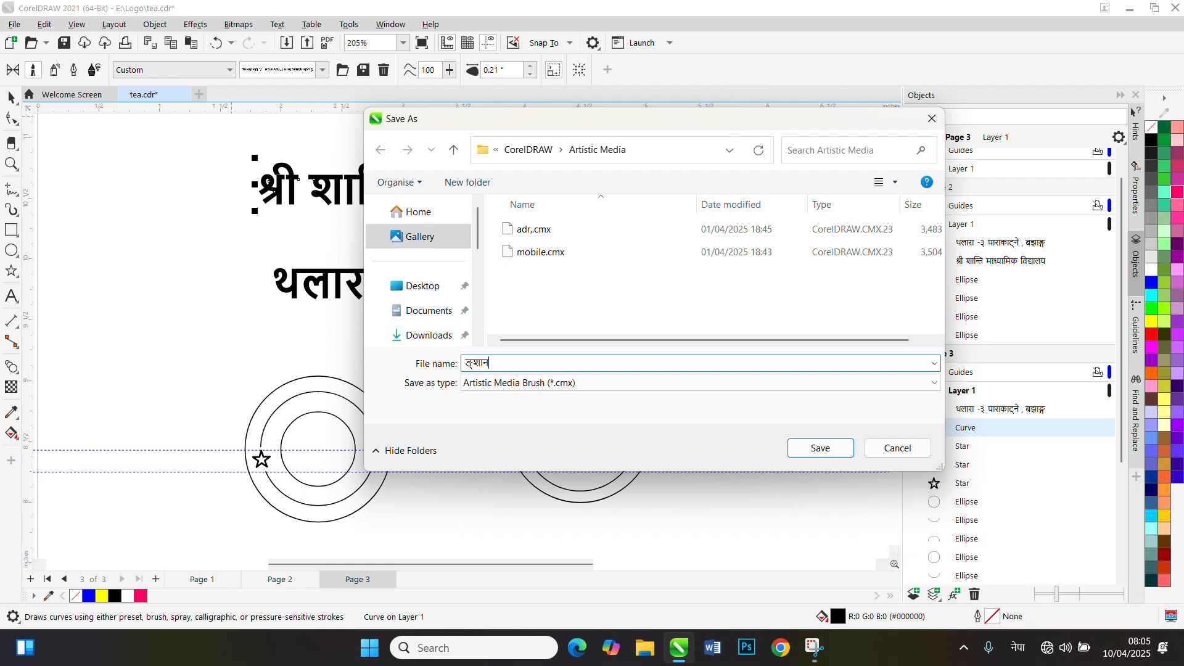
pyautogui.write('्ति')
pyautogui.press('BackSpace')
pyautogui.press('BackSpace')
pyautogui.press('BackSpace')
pyautogui.press('BackSpace')
pyautogui.write('शा')
pyautogui.click(826, 449)
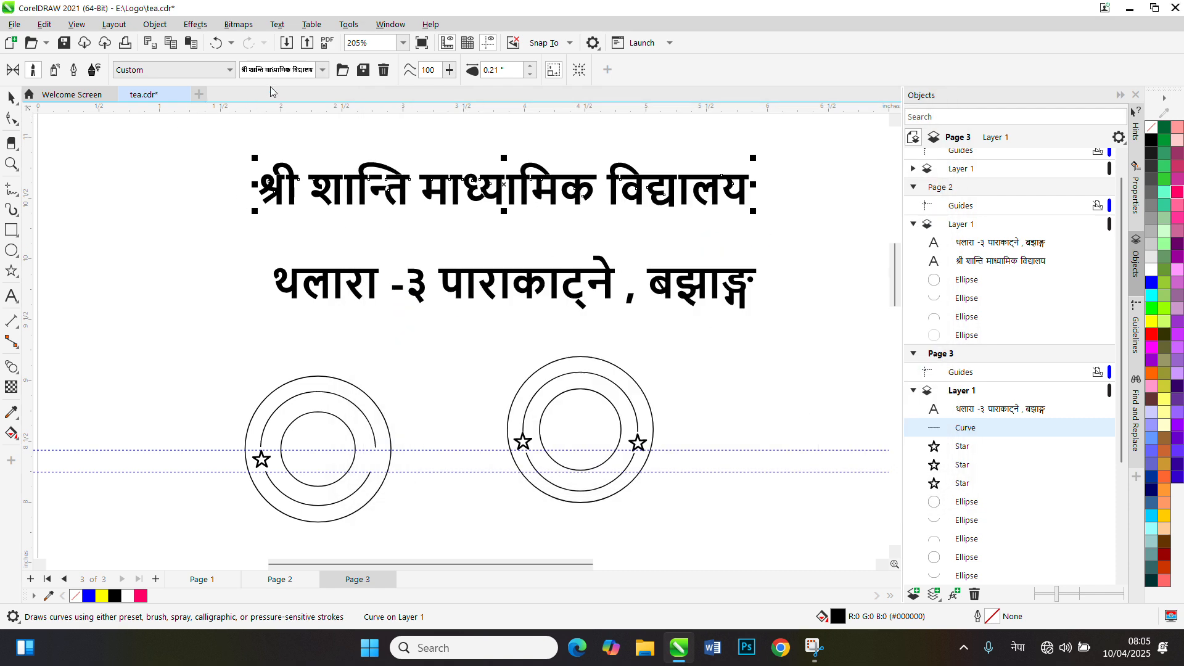
pyautogui.click(322, 70)
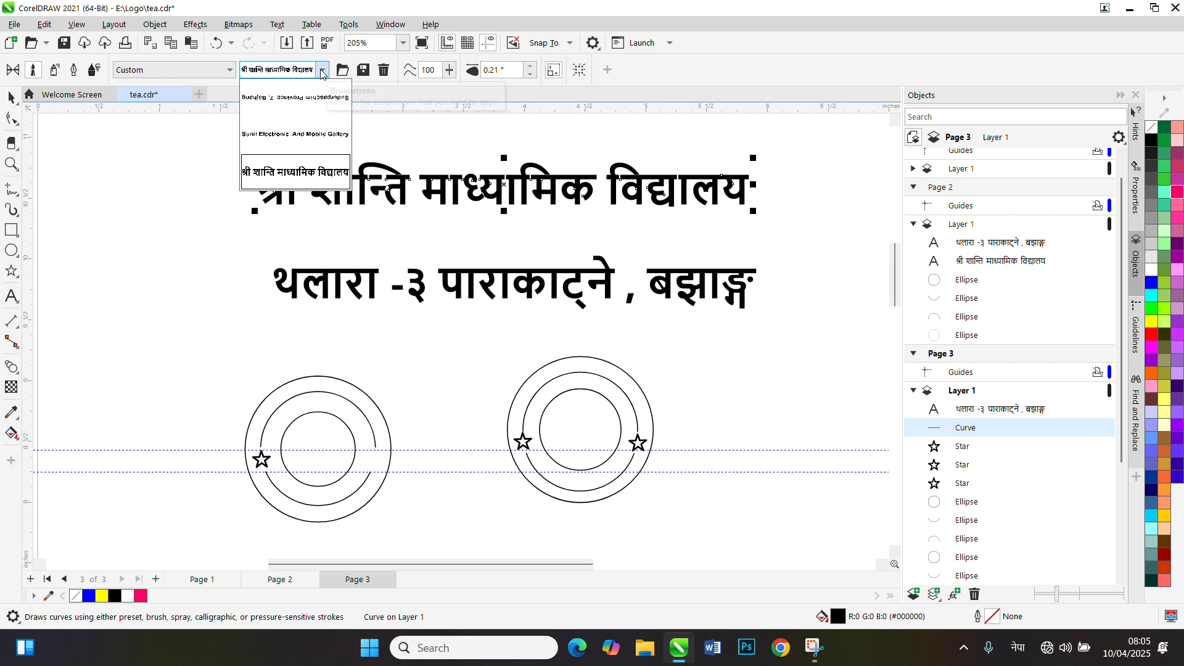
pyautogui.click(206, 76)
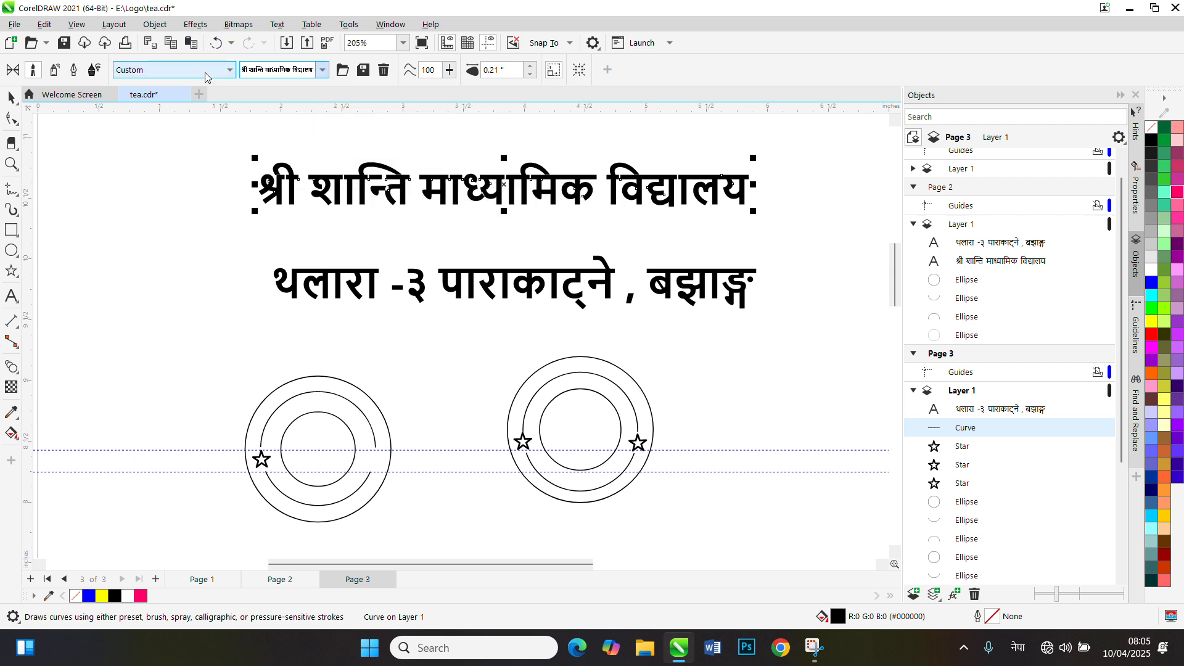
pyautogui.click(207, 76)
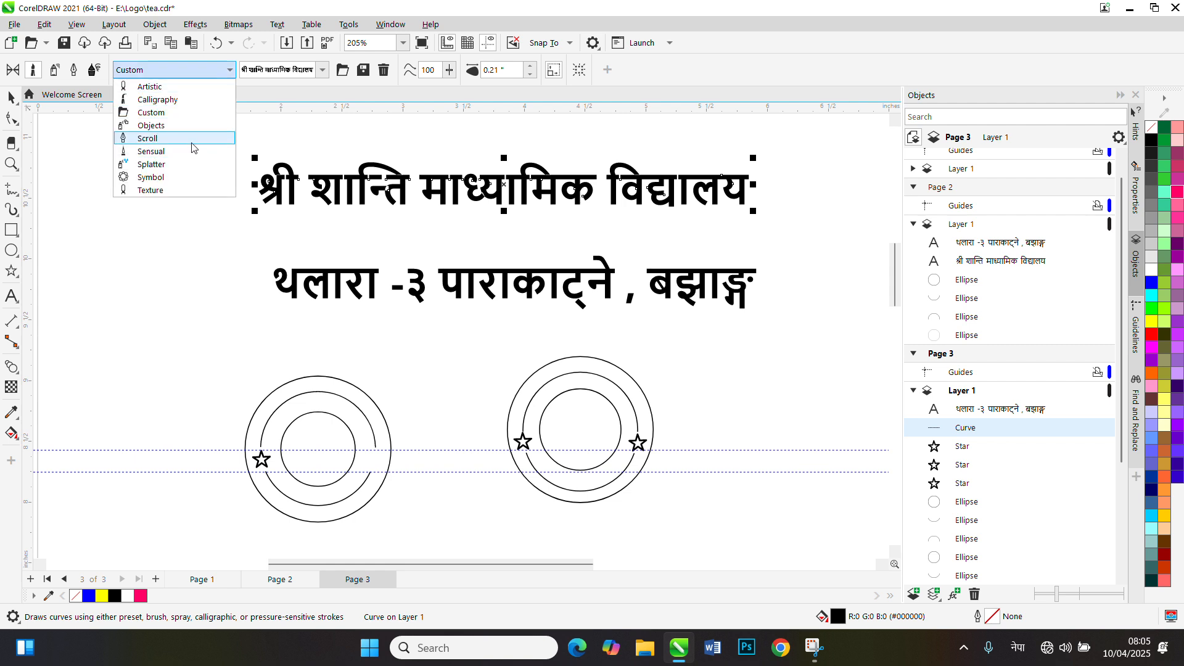
pyautogui.click(192, 143)
pyautogui.click(196, 73)
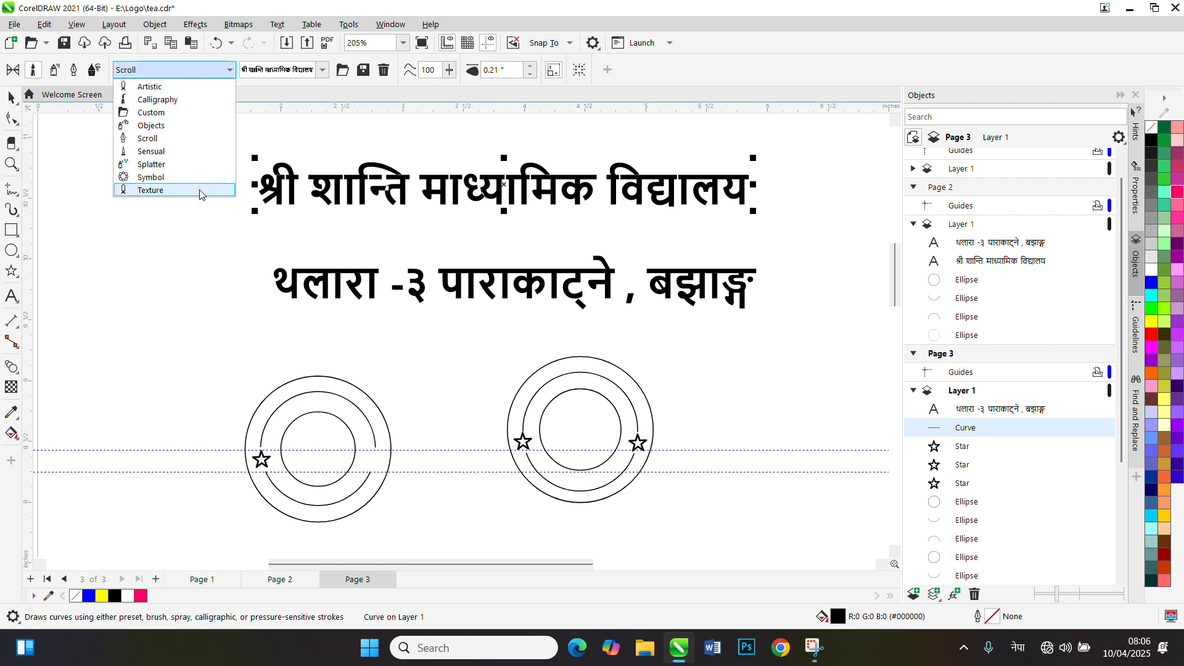
pyautogui.click(200, 191)
pyautogui.click(195, 74)
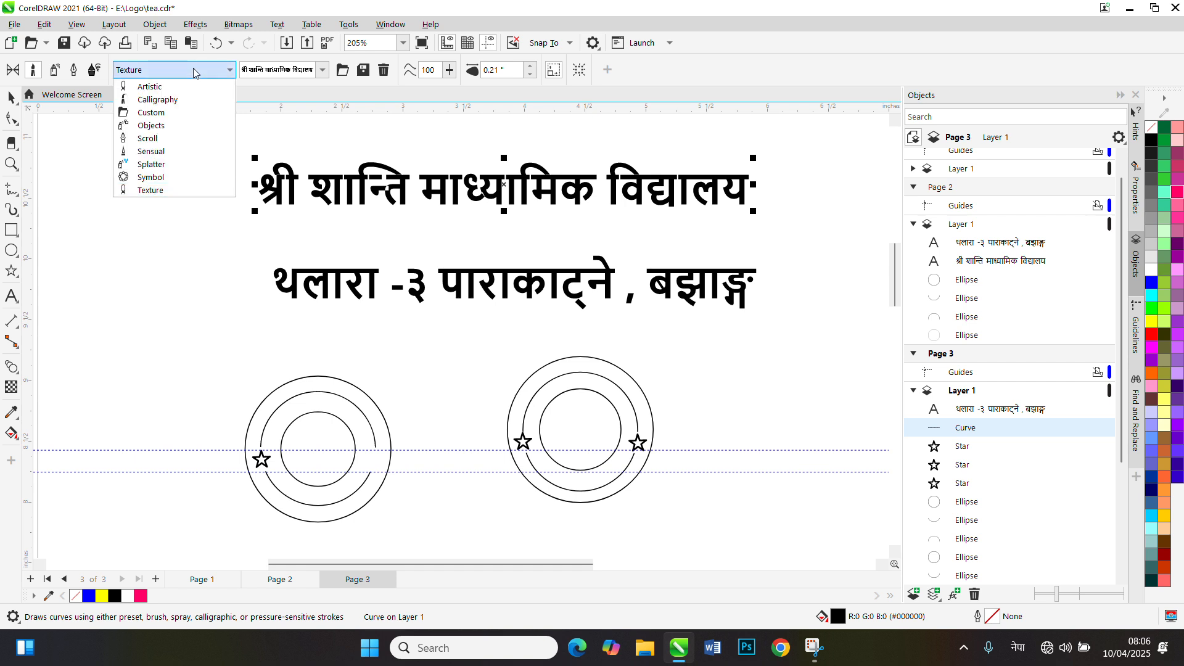
pyautogui.click(185, 115)
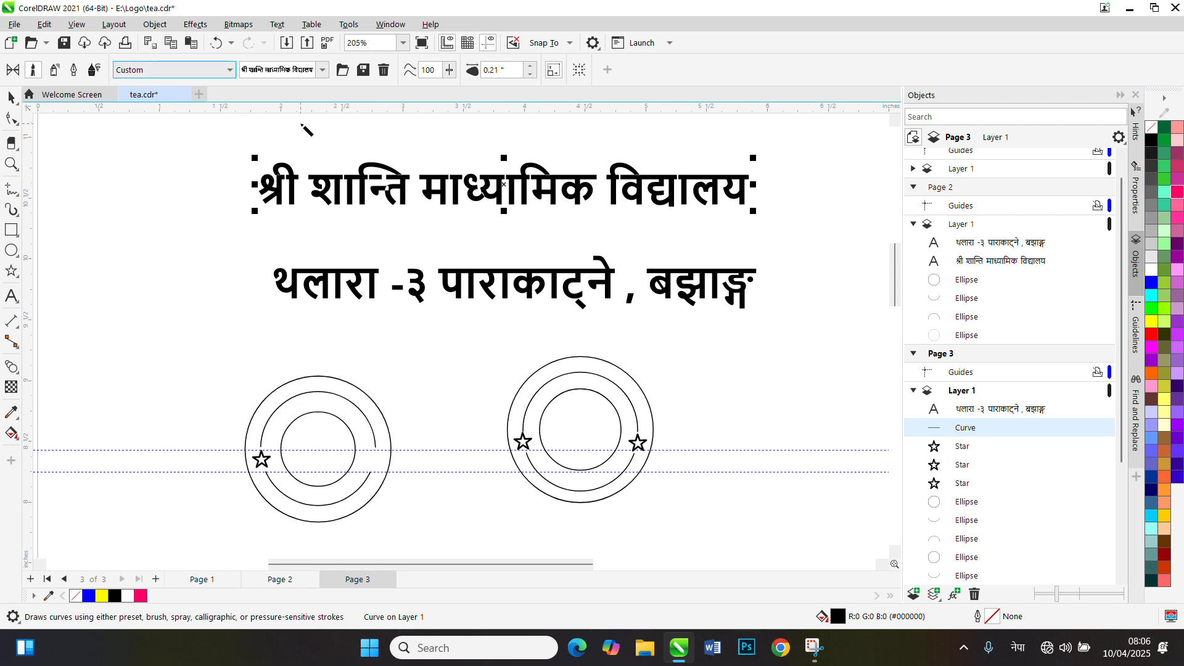
# Apply the custom school-name brushstroke to the upper arc of the right-hand ring with the Artistic Media tool
pyautogui.click(11, 97)
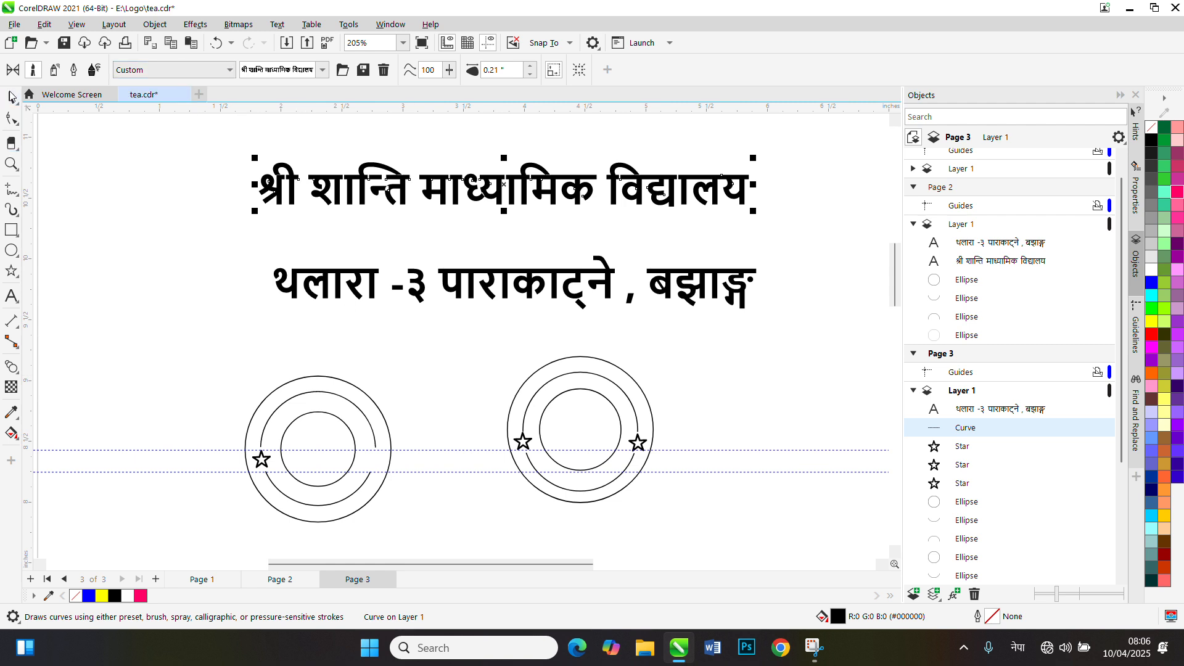
pyautogui.scroll(4, 554, 412)
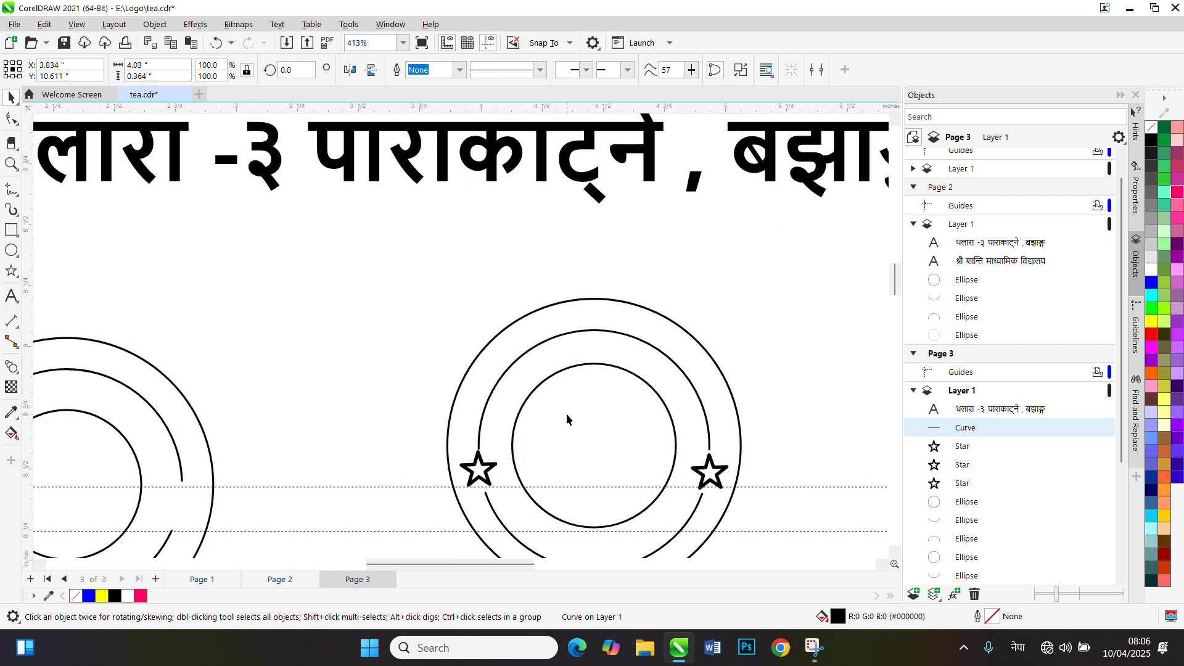
pyautogui.click(535, 352)
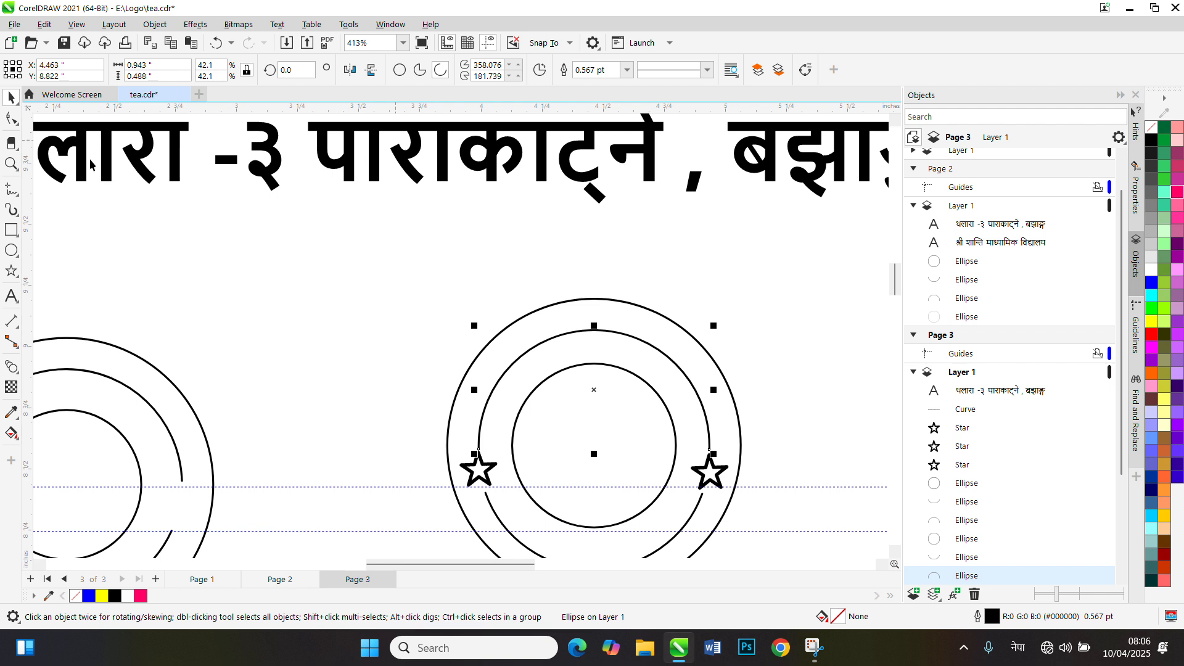
pyautogui.click(11, 211)
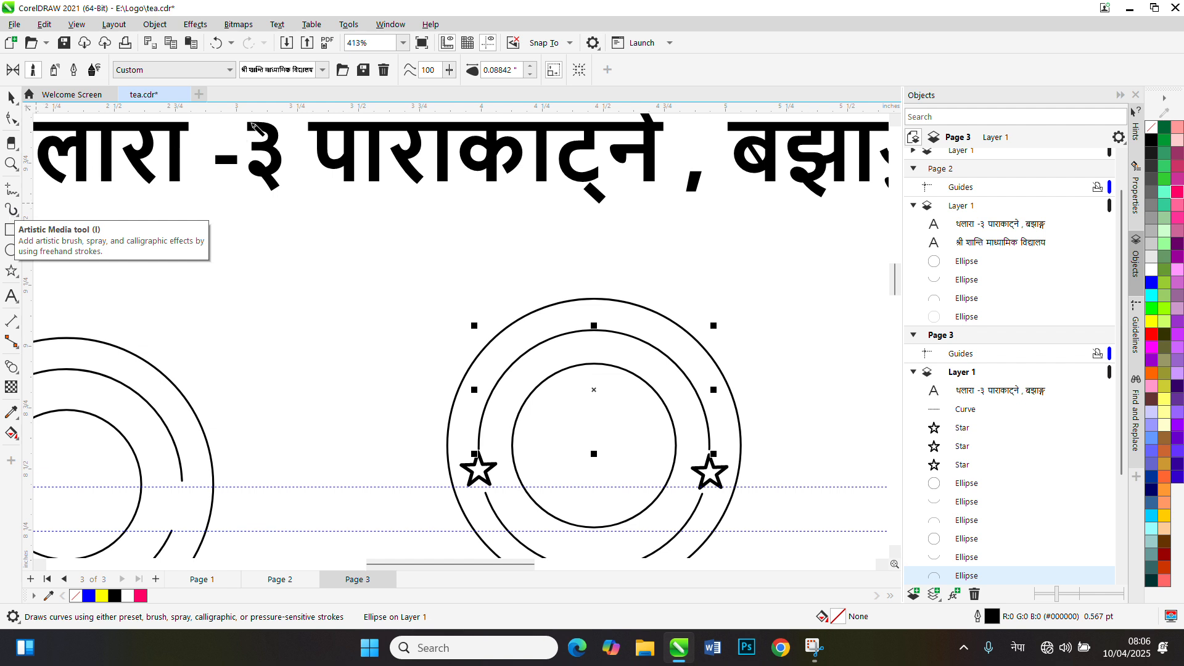
pyautogui.click(323, 70)
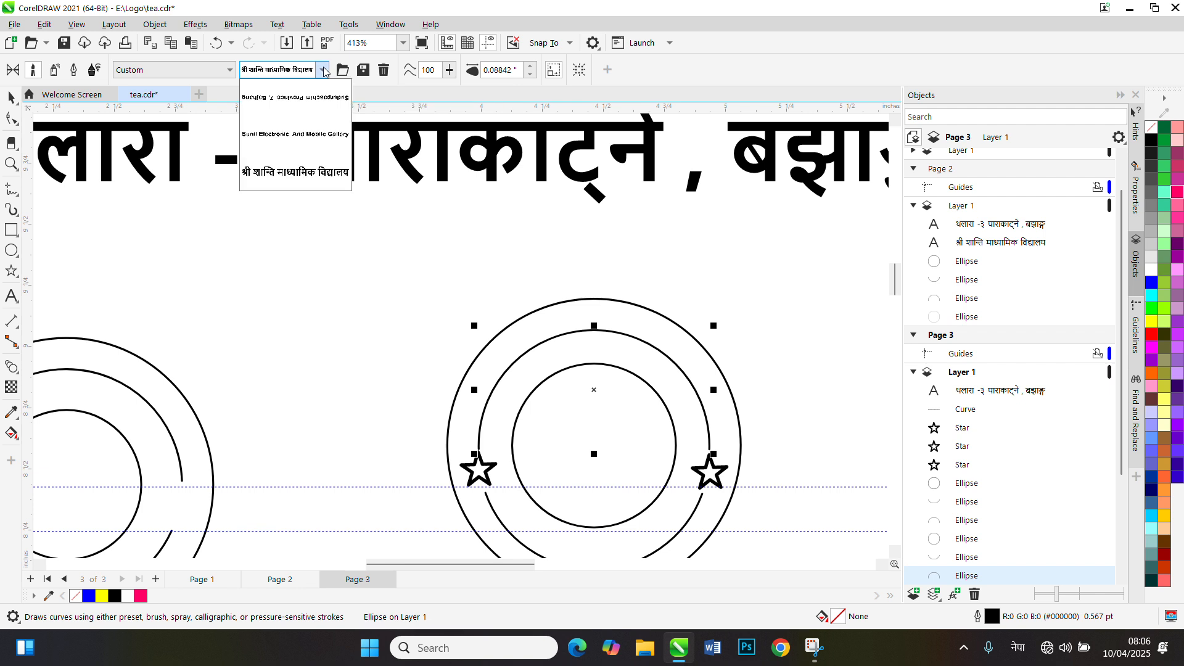
pyautogui.click(275, 181)
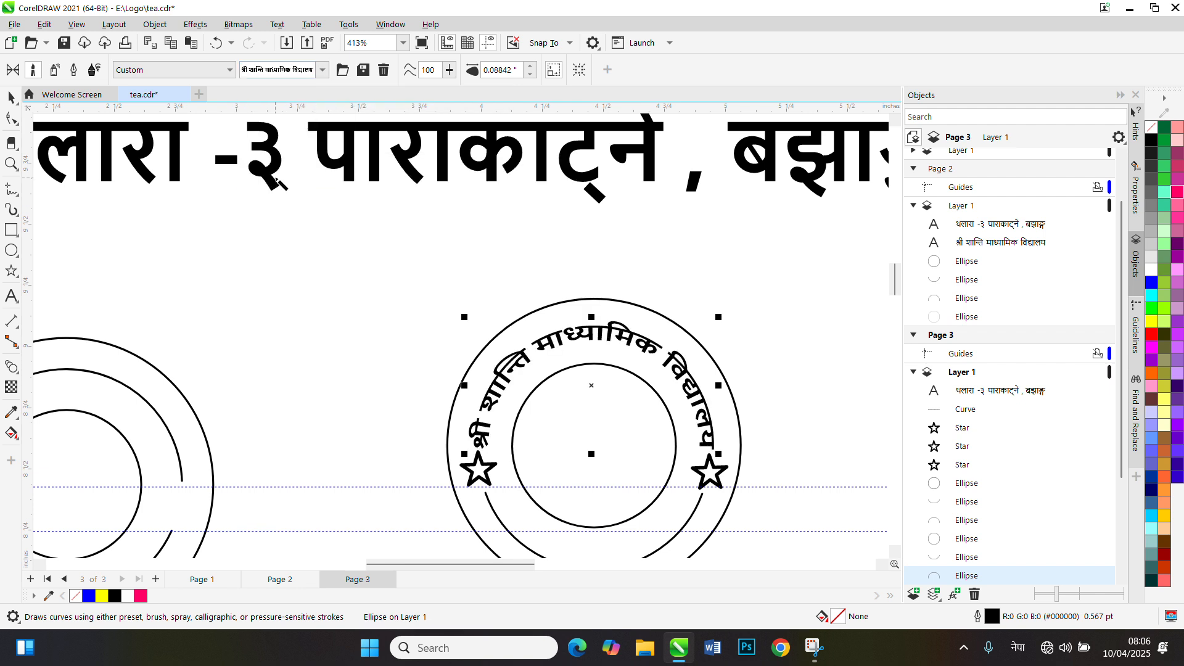
# Examine how the school-name lettering follows the upper arc between the two stars of the right-hand ring
pyautogui.scroll(3, 626, 439)
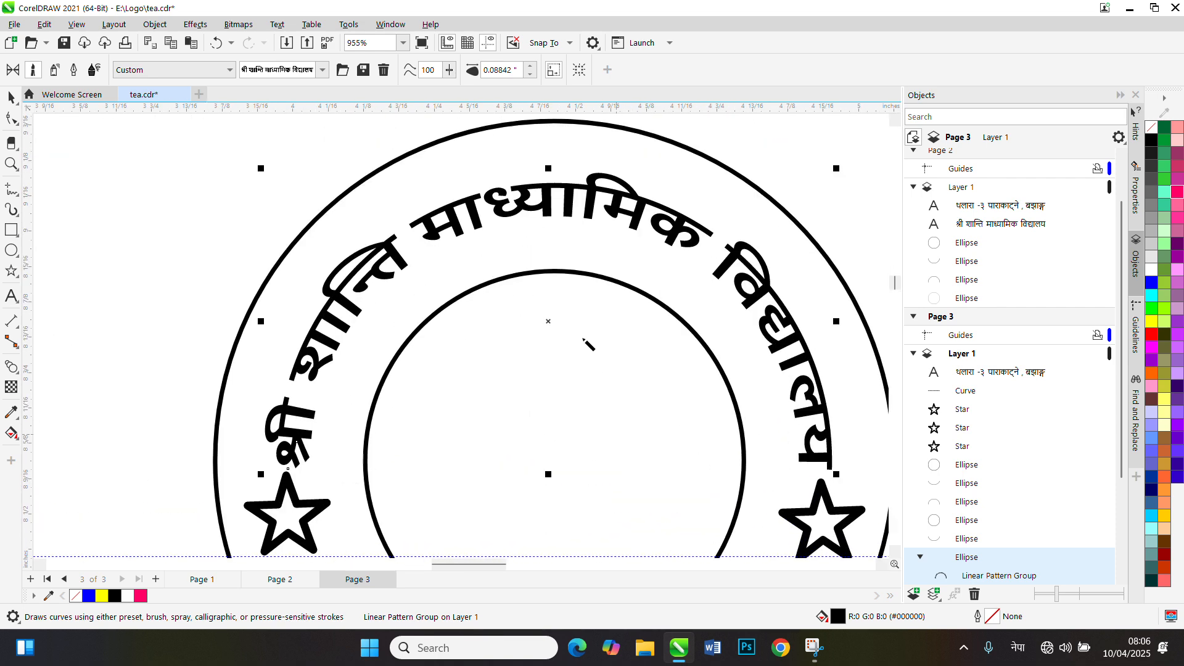
pyautogui.scroll(-2, 587, 338)
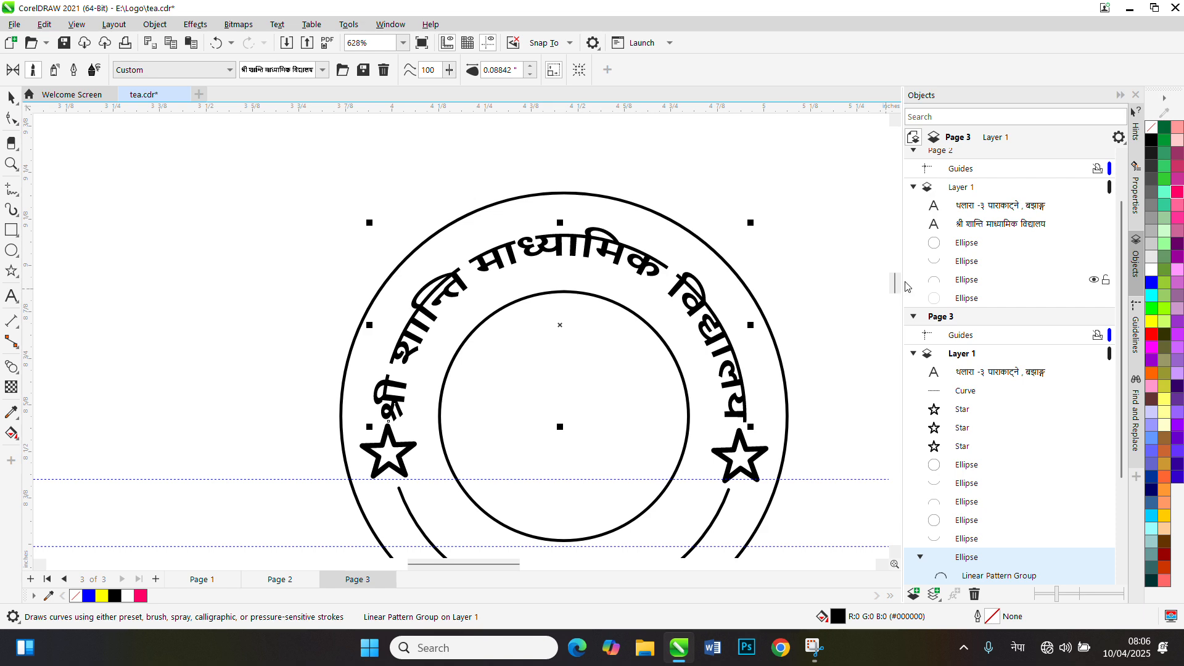
pyautogui.scroll(-2, 902, 291)
pyautogui.scroll(1, 901, 291)
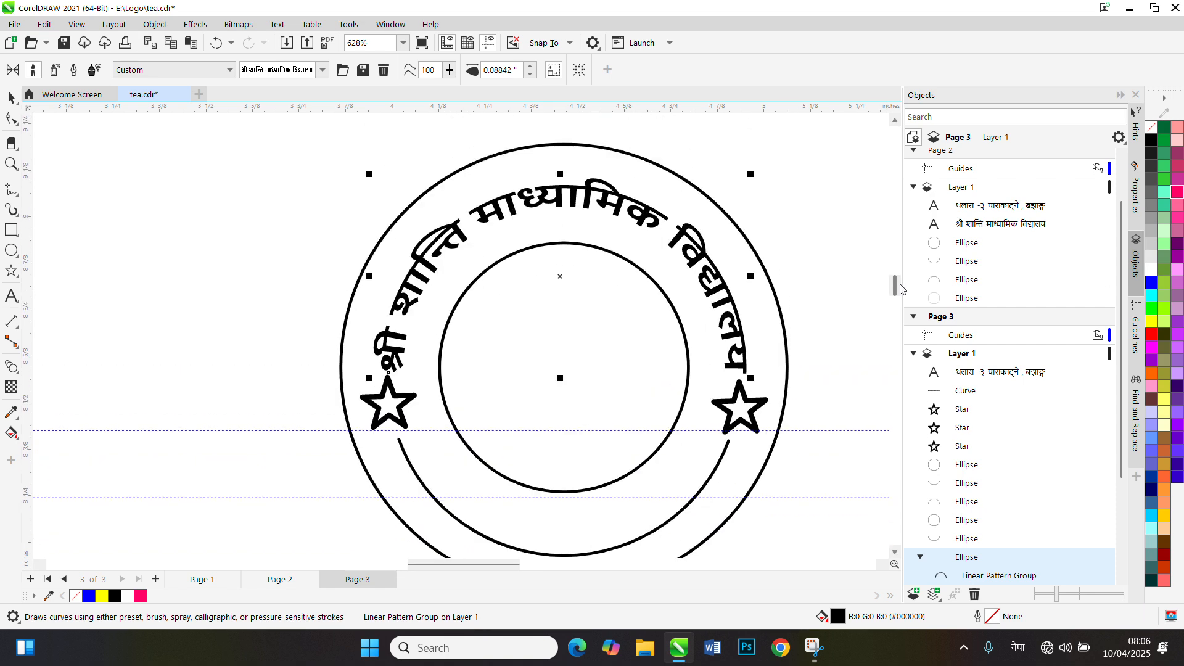
pyautogui.scroll(1, 446, 353)
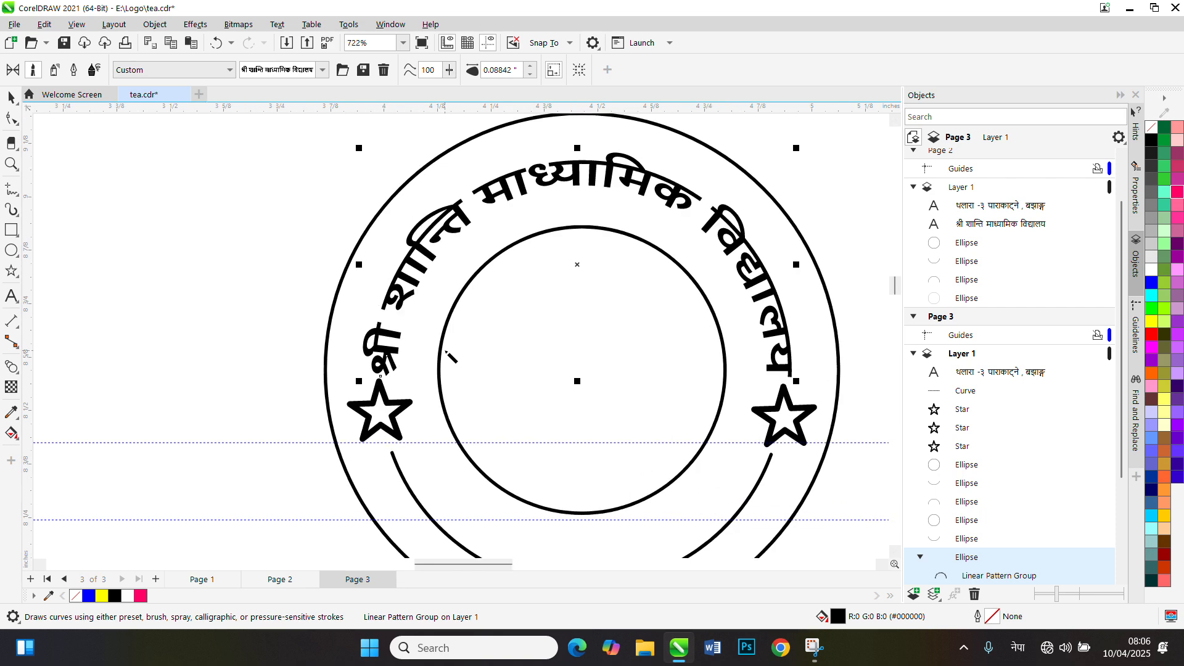
pyautogui.scroll(-1, 446, 353)
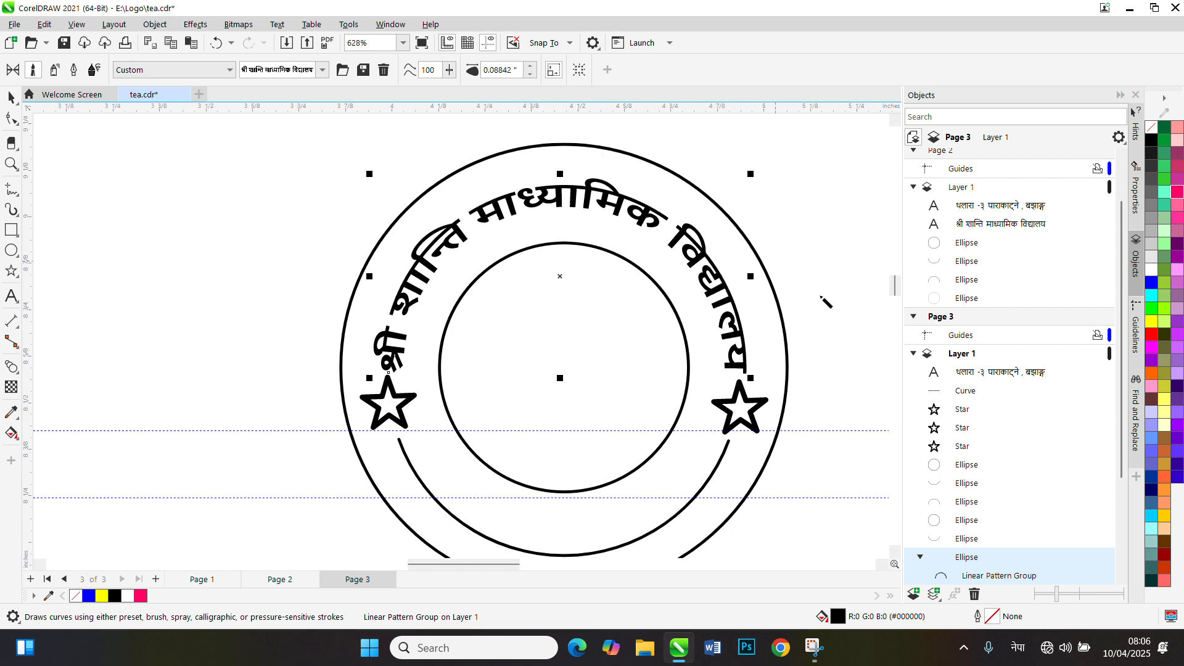
pyautogui.scroll(-5, 760, 307)
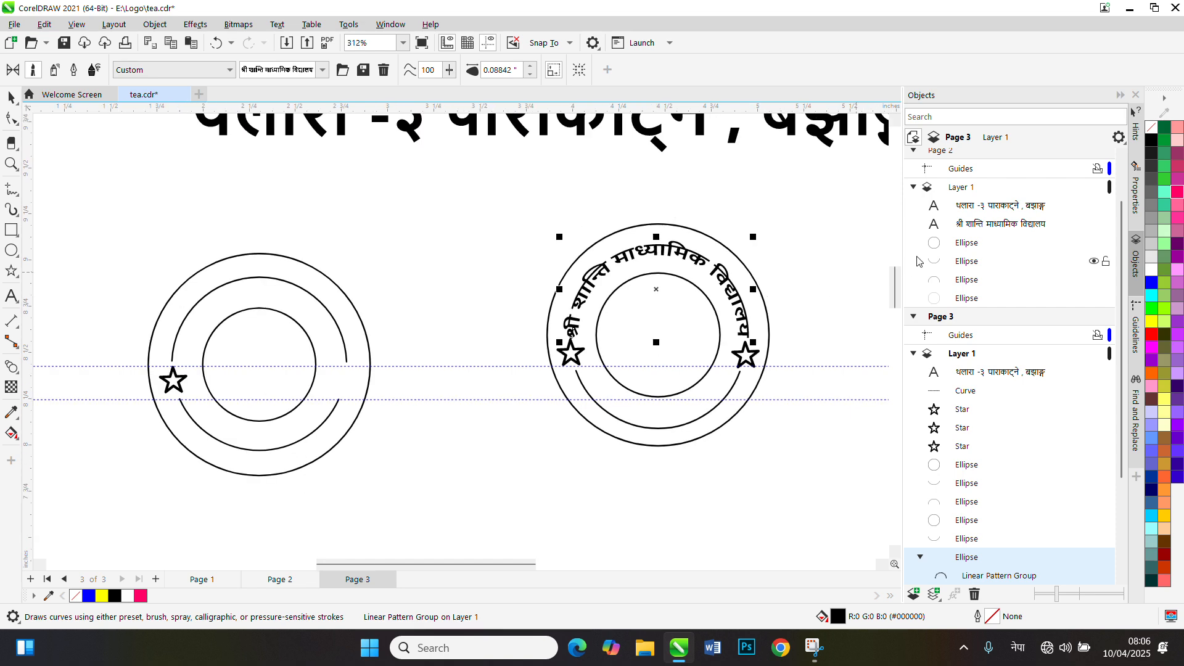
# Mirror the address text line both horizontally and vertically, turning it upside down
pyautogui.moveTo(894, 276); pyautogui.dragTo(895, 266)
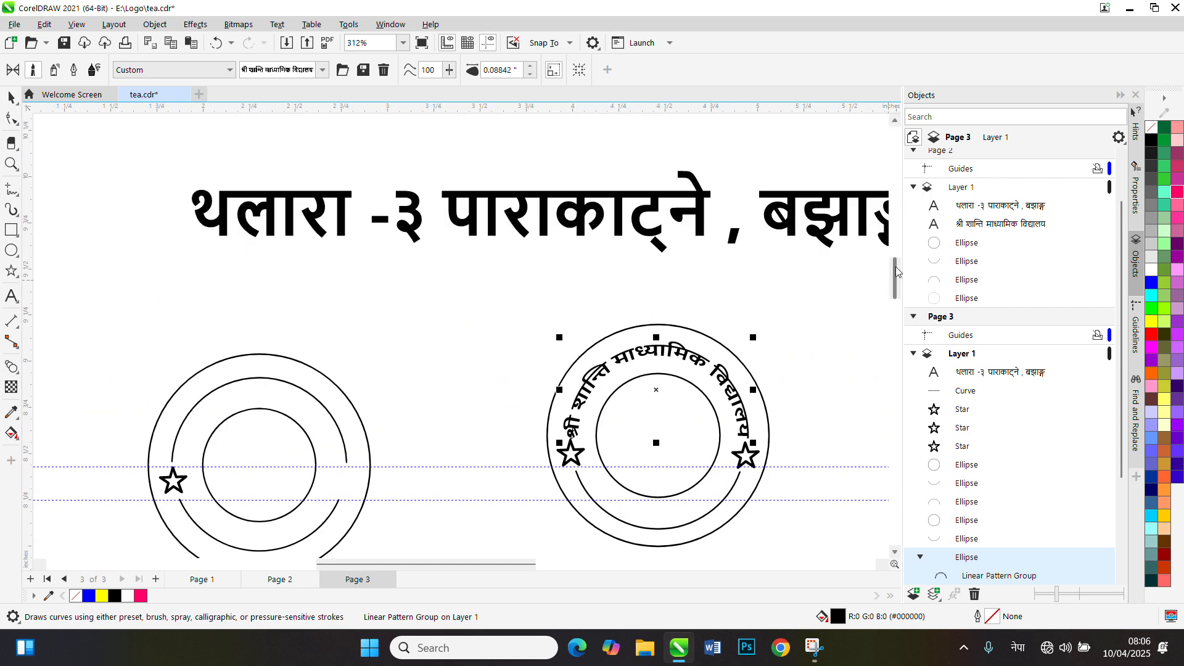
pyautogui.scroll(-3, 565, 373)
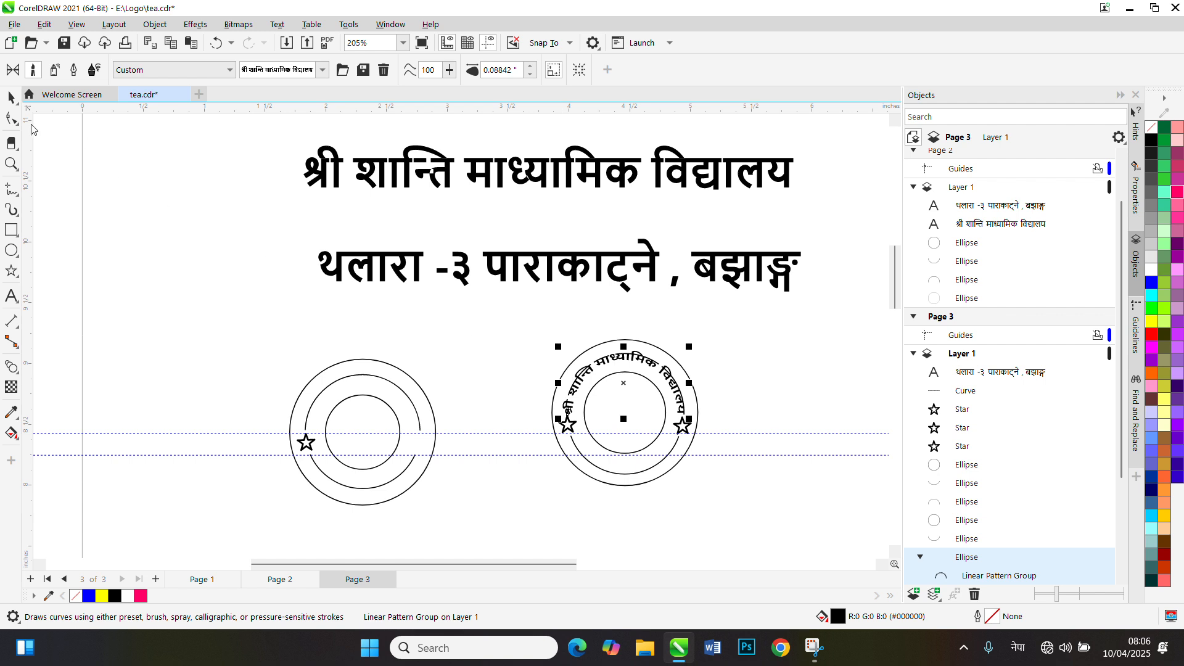
pyautogui.click(11, 97)
pyautogui.click(537, 274)
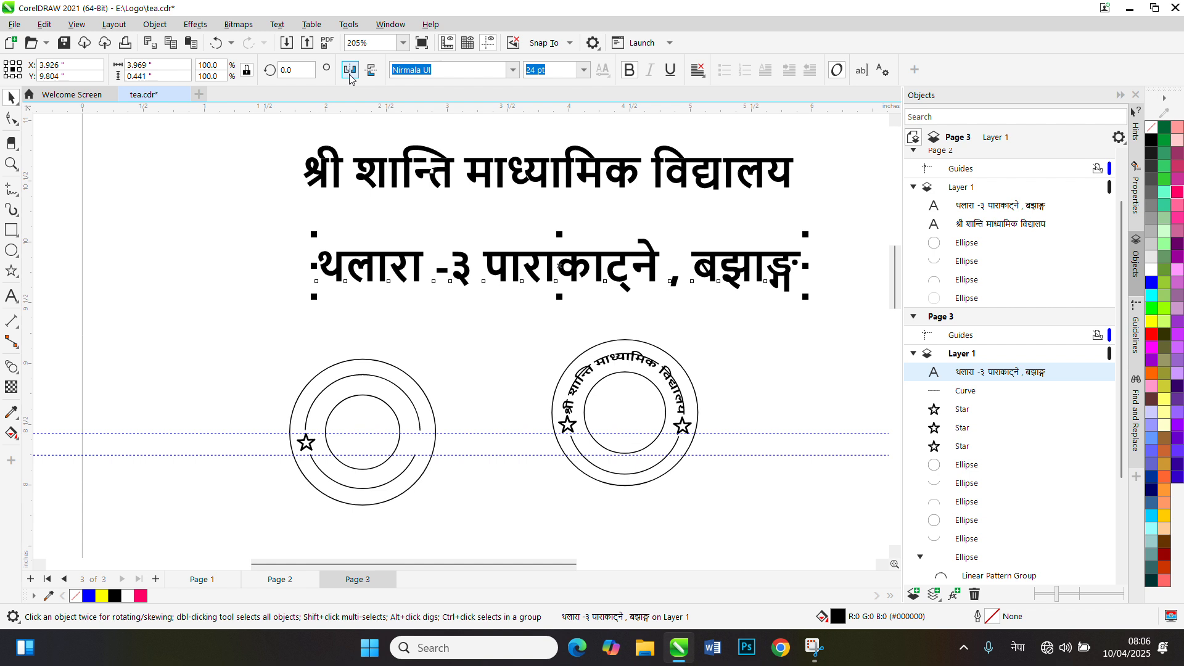
pyautogui.click(371, 70)
pyautogui.click(370, 70)
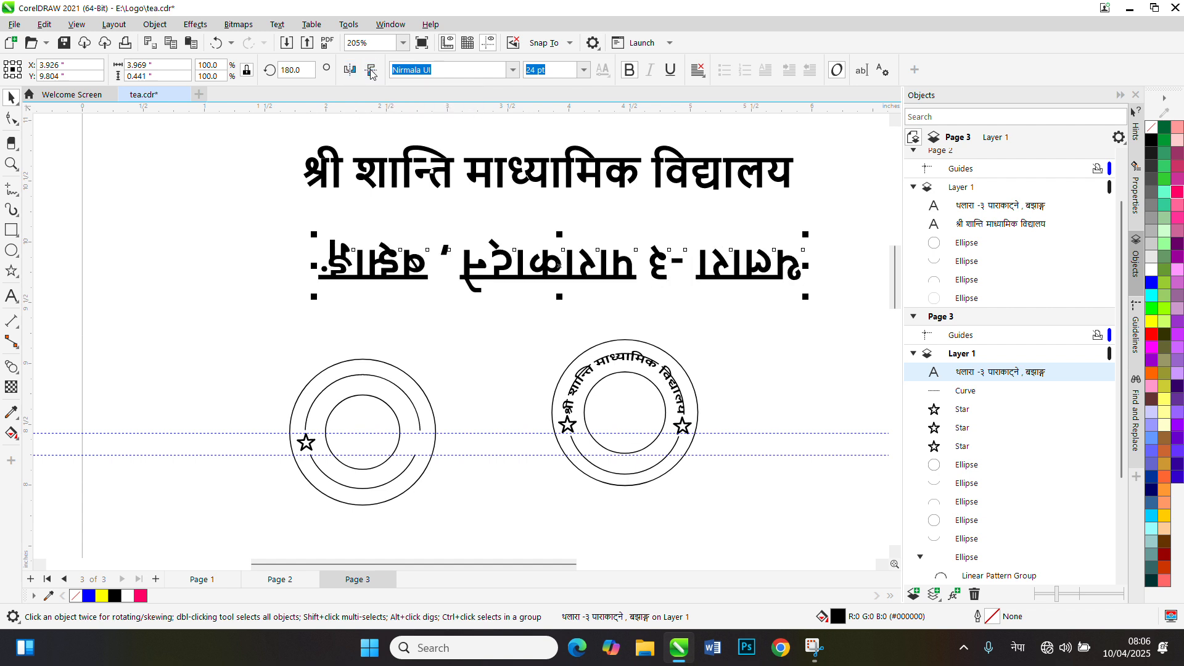
# Weld the upside-down address text into a single curve
pyautogui.click(151, 29)
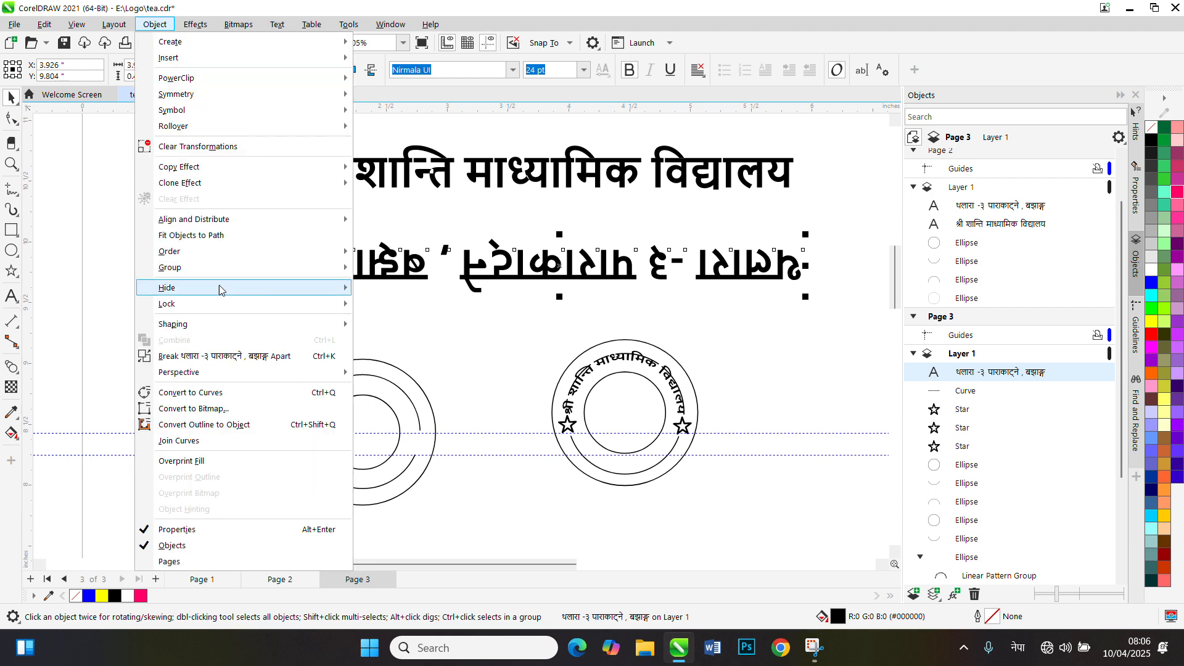
pyautogui.moveTo(327, 328)
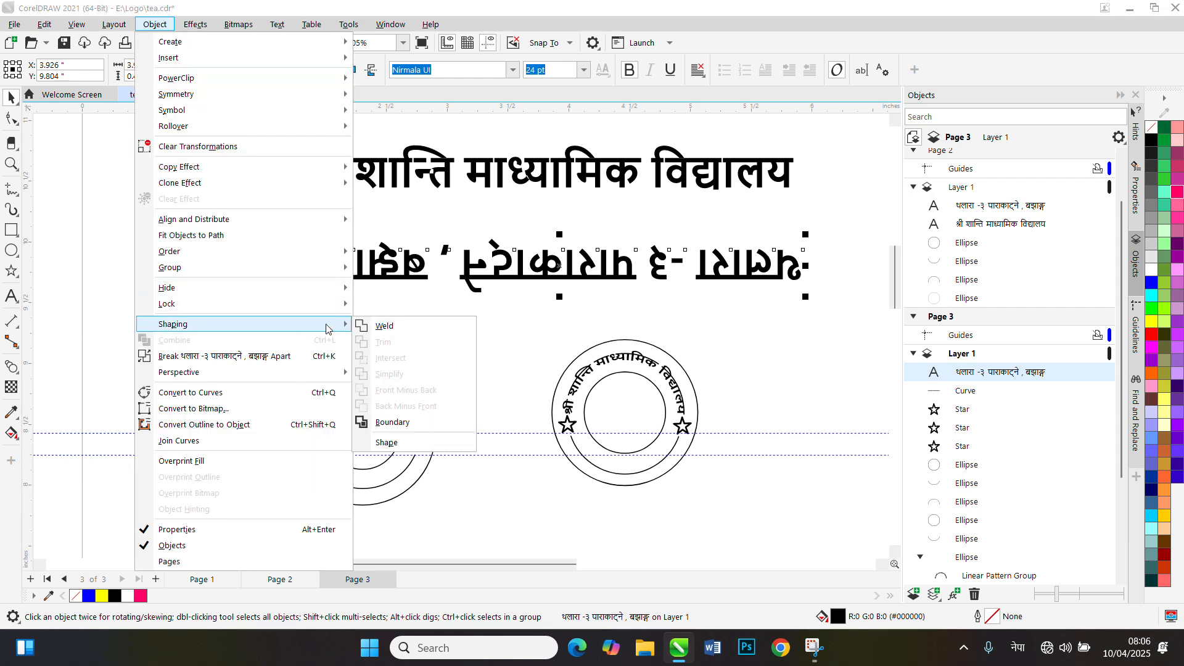
pyautogui.click(391, 323)
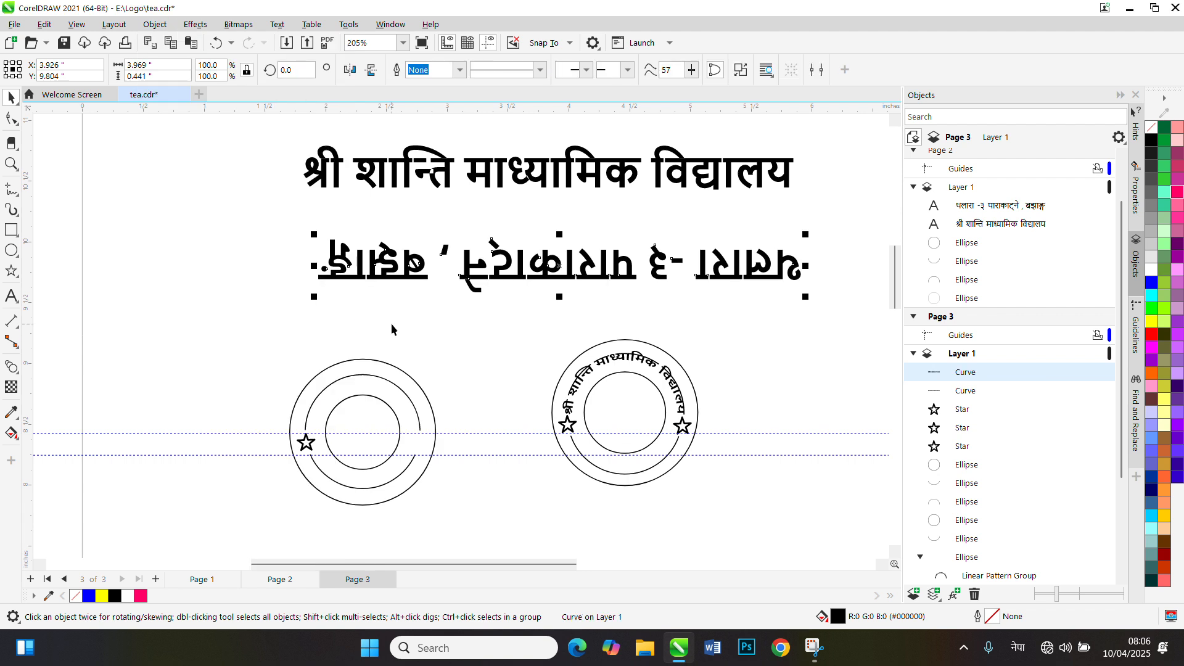
# Save the address curve as a custom CMX brushstroke named पाराकाट्ने in the Artistic Media folder and check it among the custom brushstrokes
pyautogui.click(6, 210)
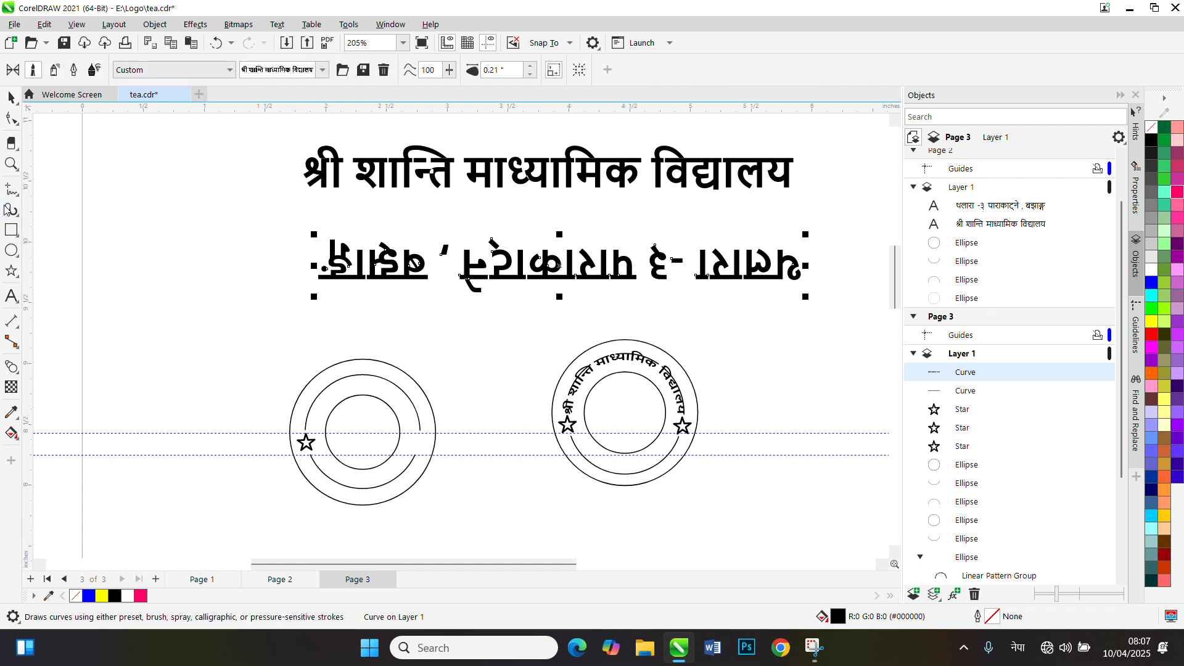
pyautogui.click(362, 72)
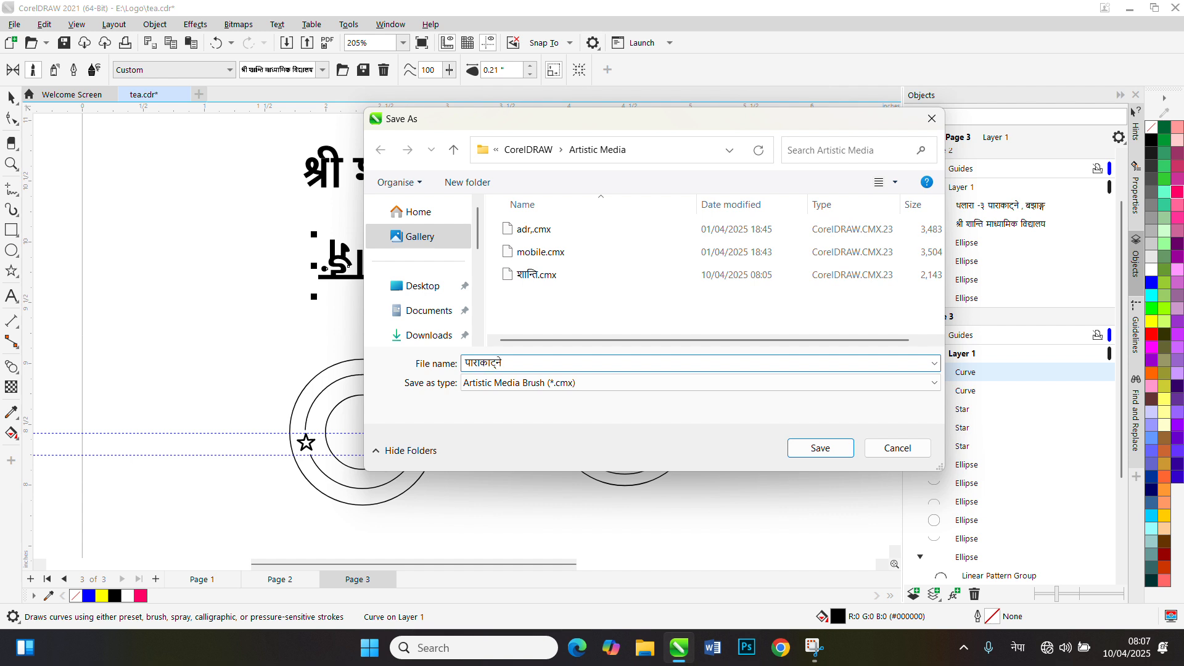
pyautogui.write('पाराकाट्ने')
pyautogui.press('Return')
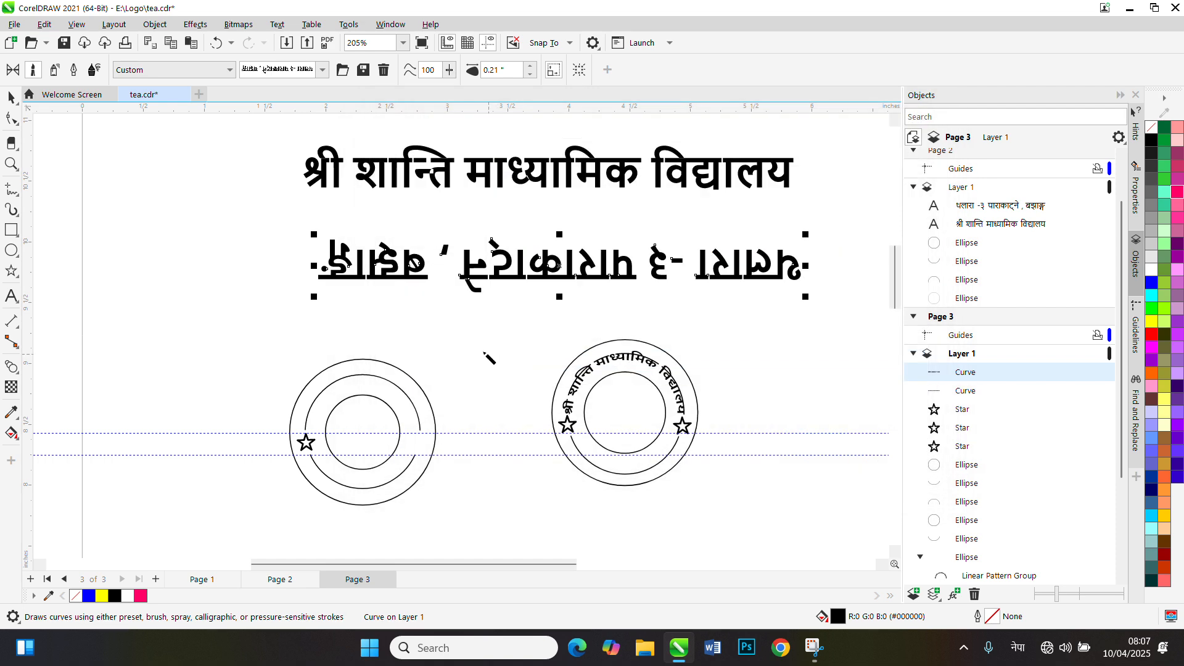
pyautogui.click(322, 69)
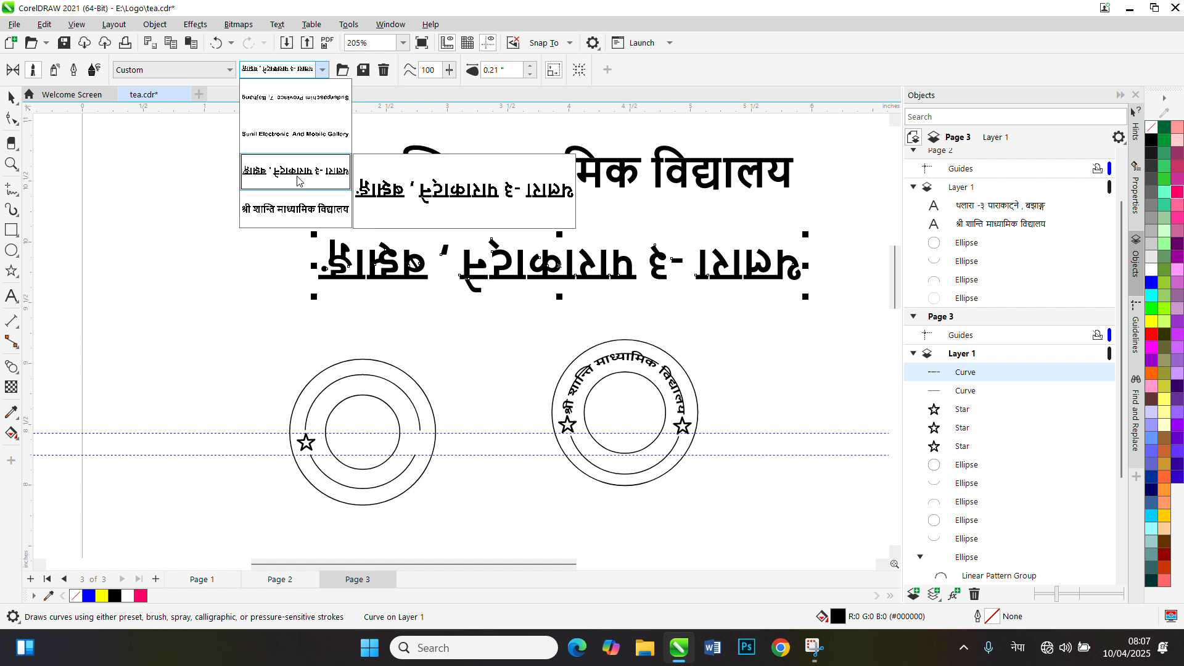
pyautogui.click(190, 72)
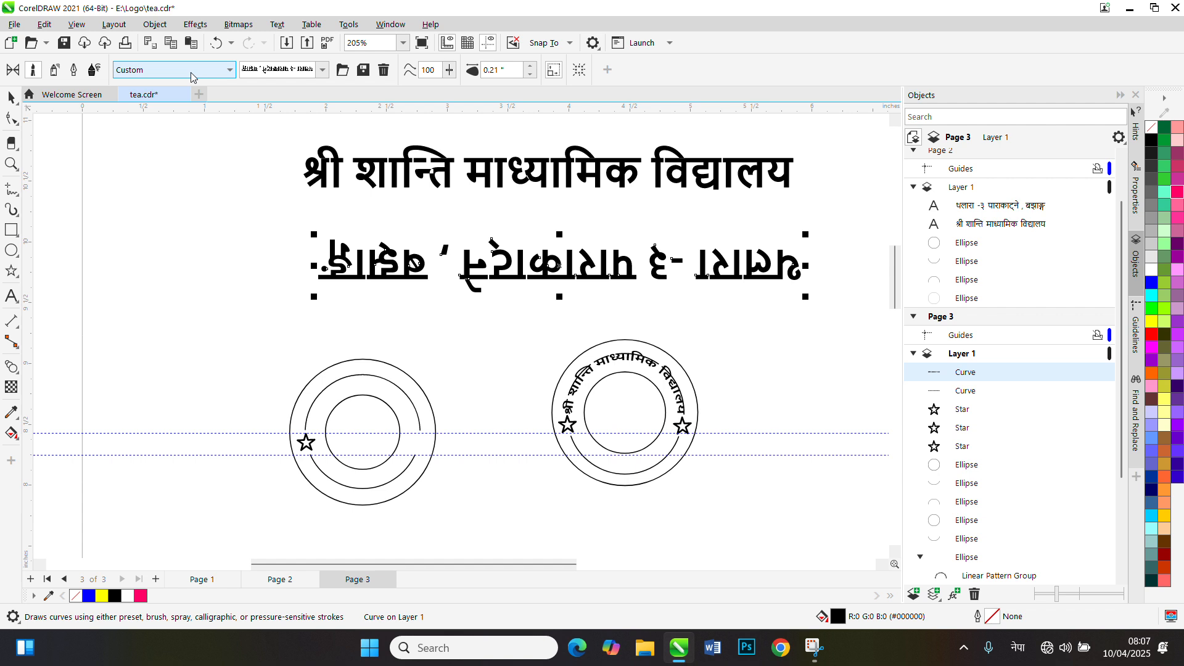
pyautogui.click(190, 72)
pyautogui.click(154, 136)
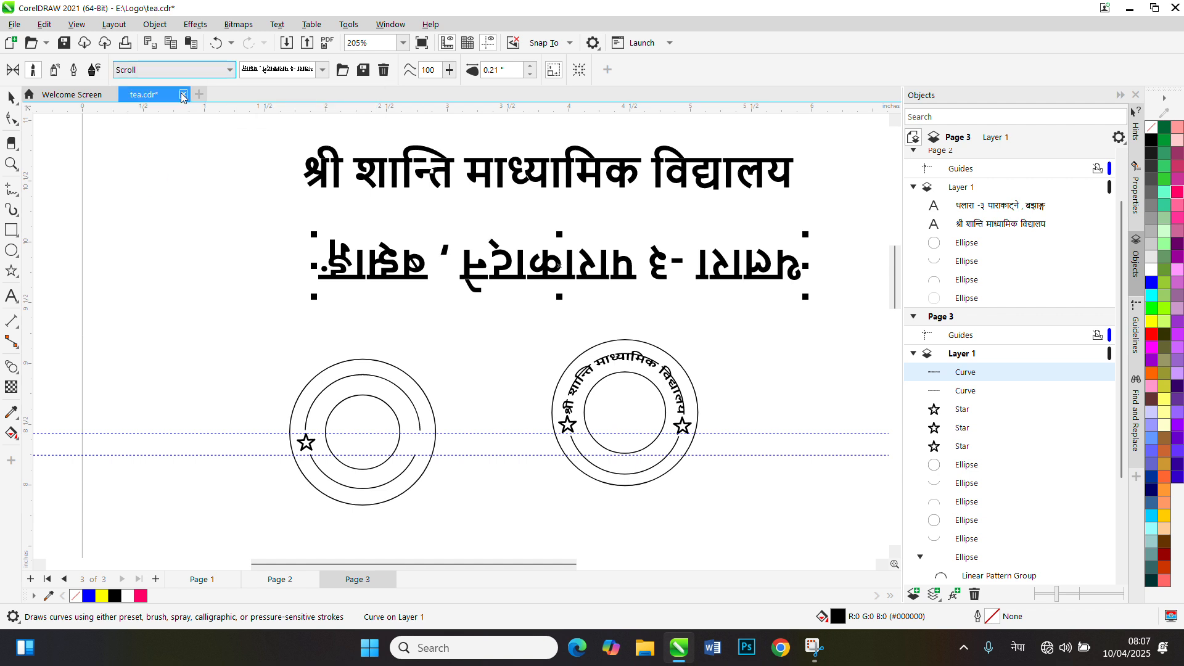
pyautogui.click(181, 70)
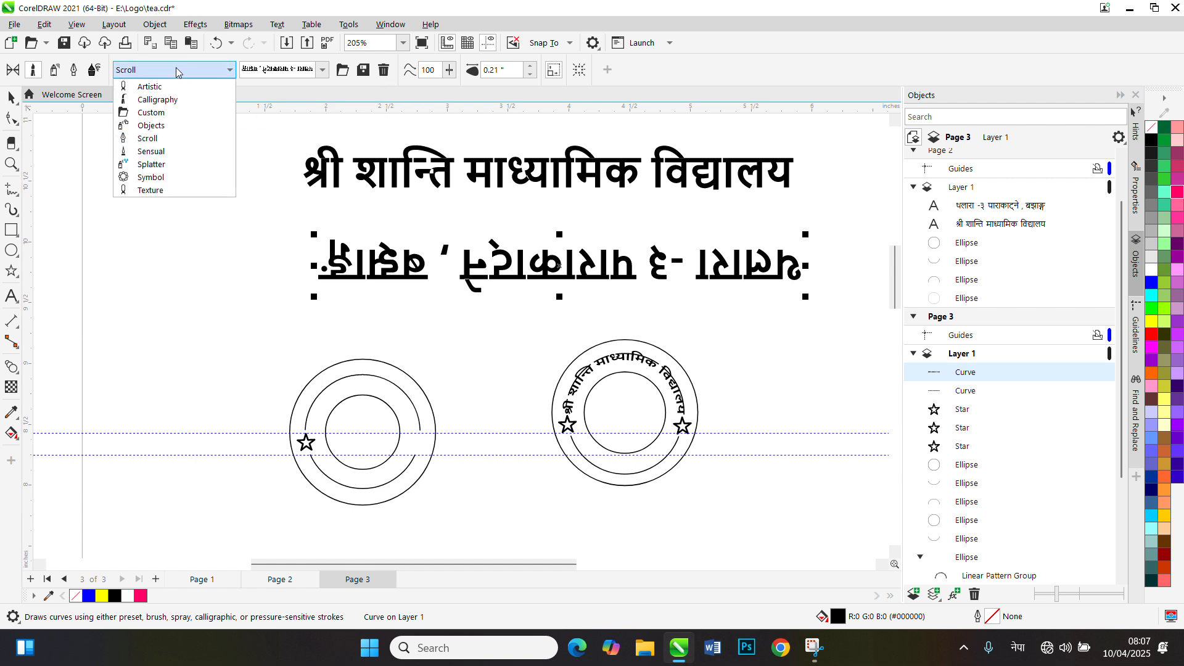
pyautogui.click(174, 178)
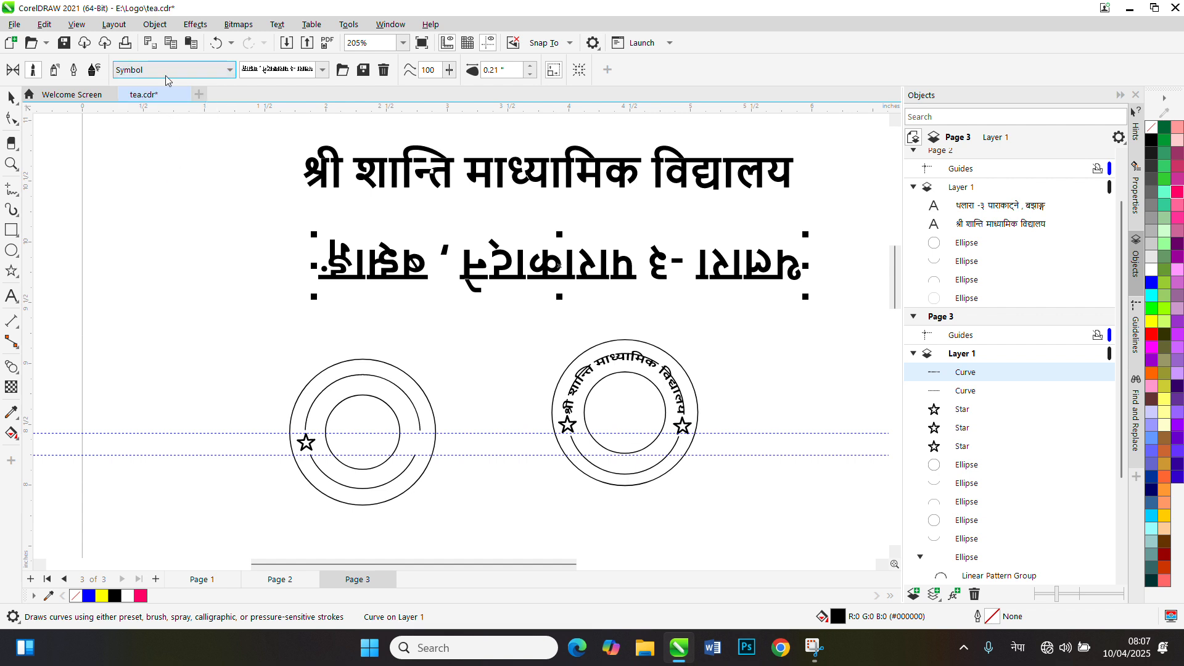
pyautogui.click(171, 70)
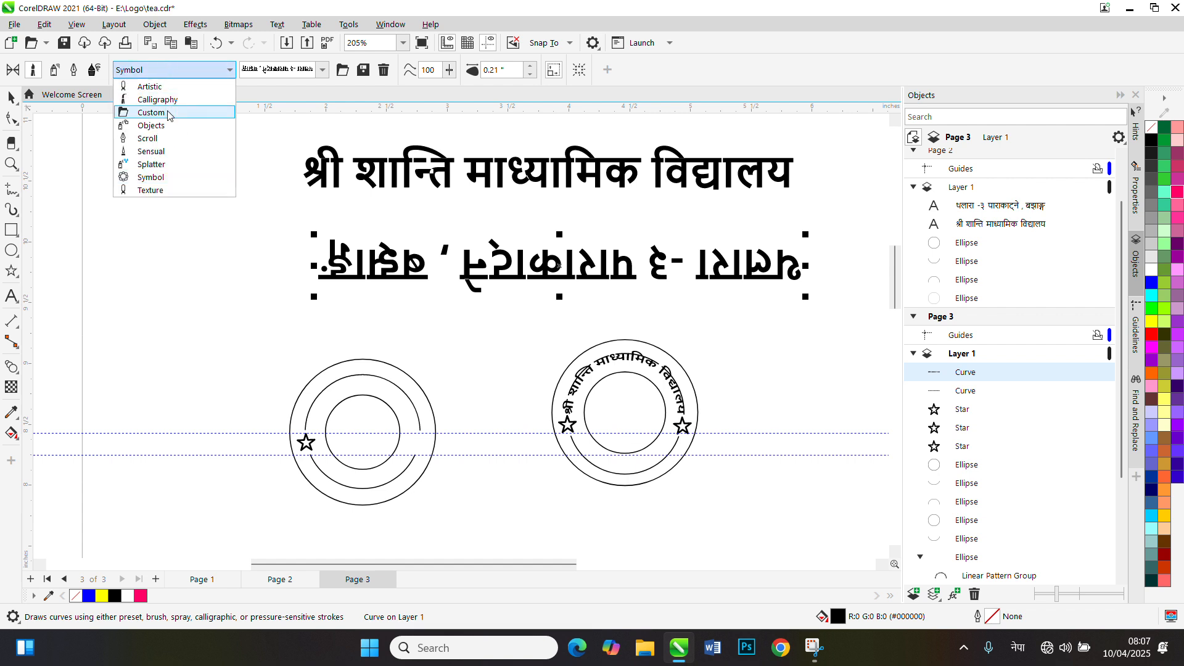
pyautogui.click(169, 113)
# Apply the custom upside-down address brushstroke to the lower split arc of the right-hand ring with Artistic Media
pyautogui.click(10, 99)
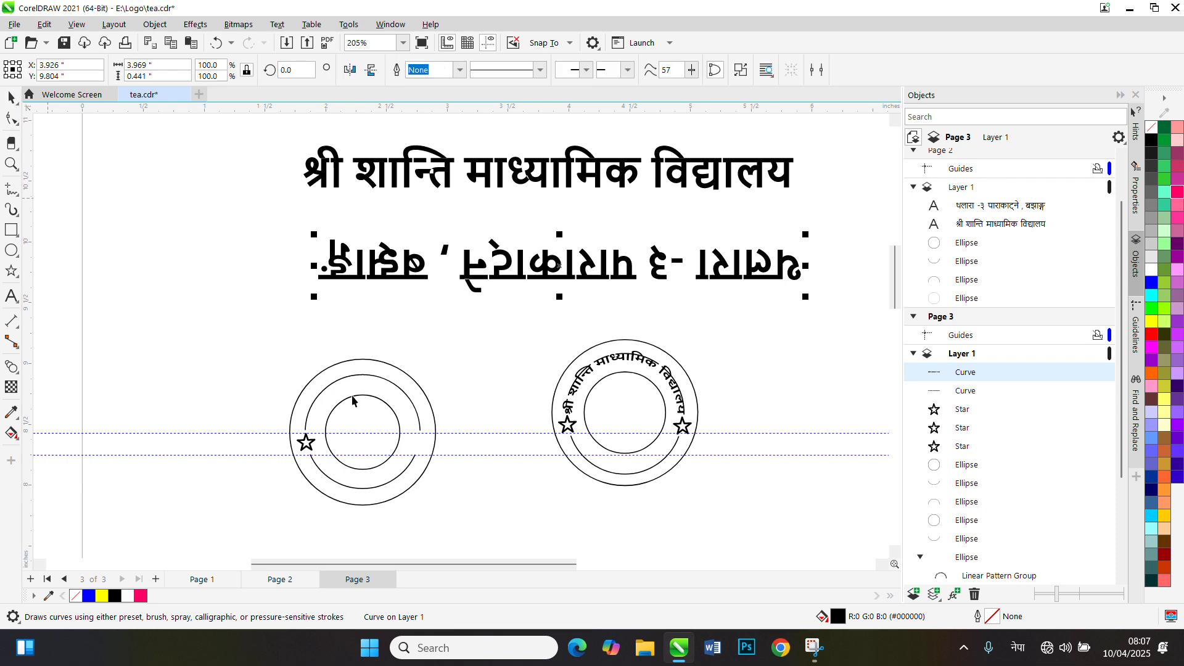
pyautogui.scroll(3, 625, 472)
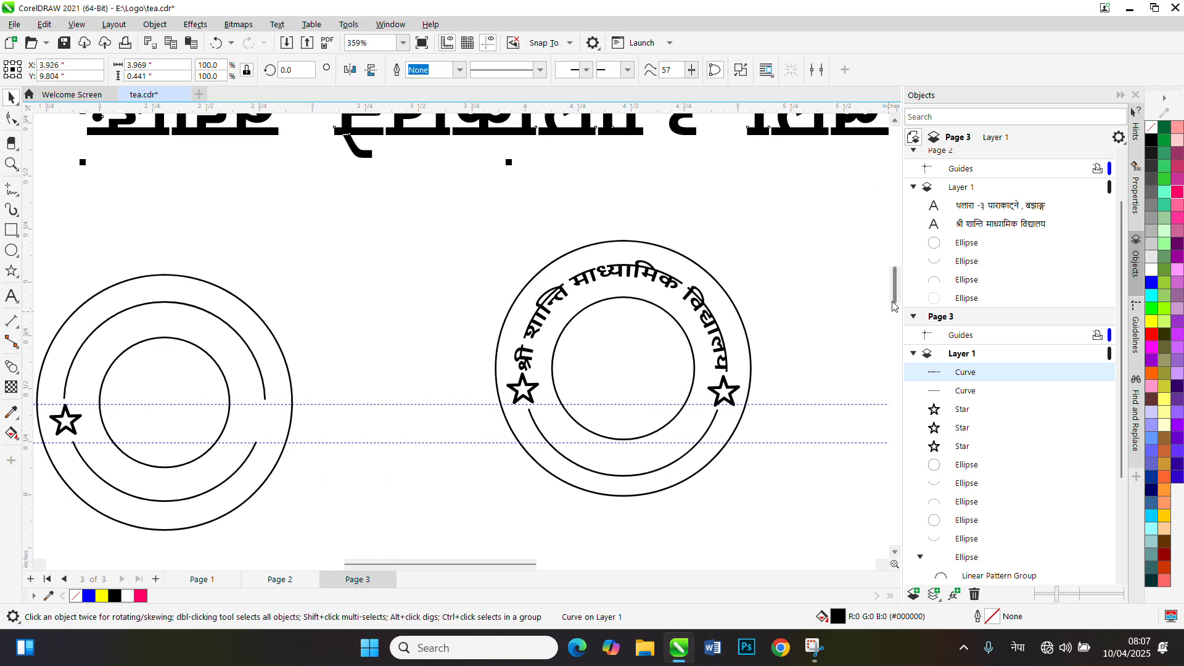
pyautogui.scroll(-3, 895, 295)
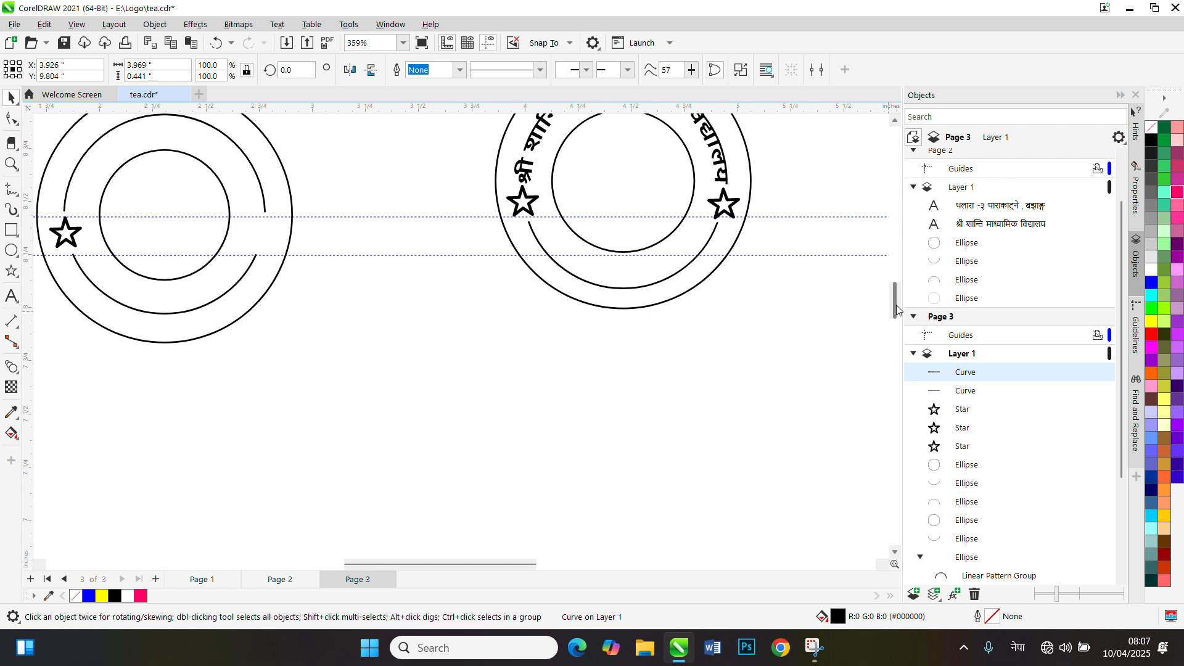
pyautogui.click(578, 283)
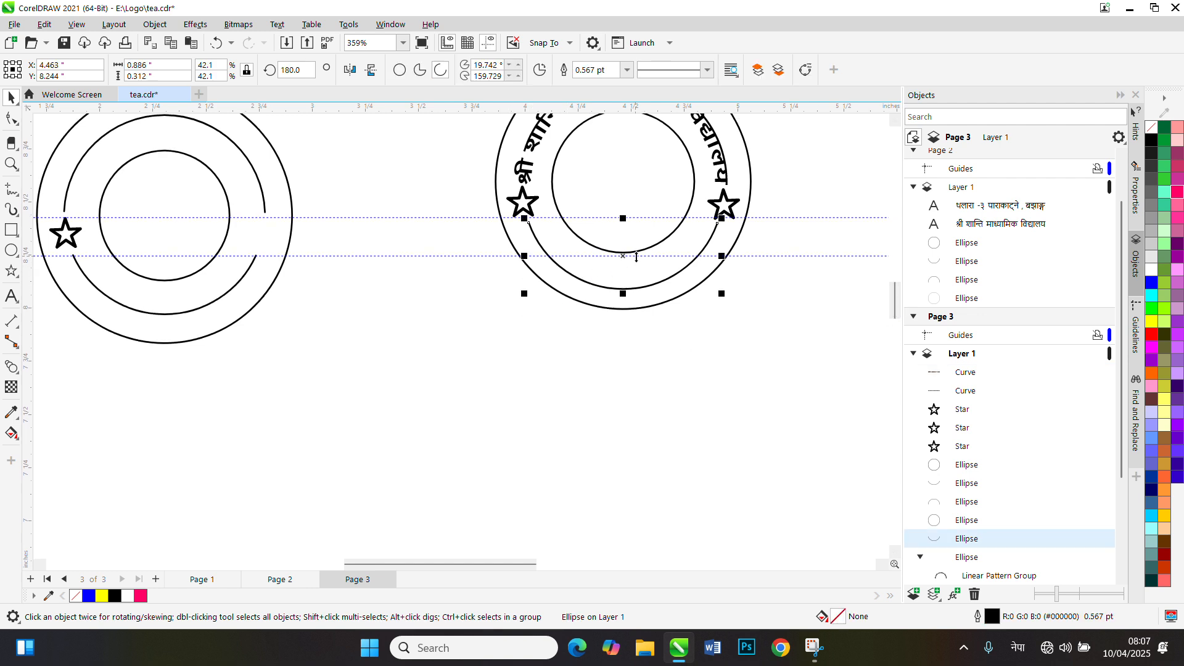
pyautogui.click(686, 347)
pyautogui.click(627, 288)
pyautogui.click(11, 210)
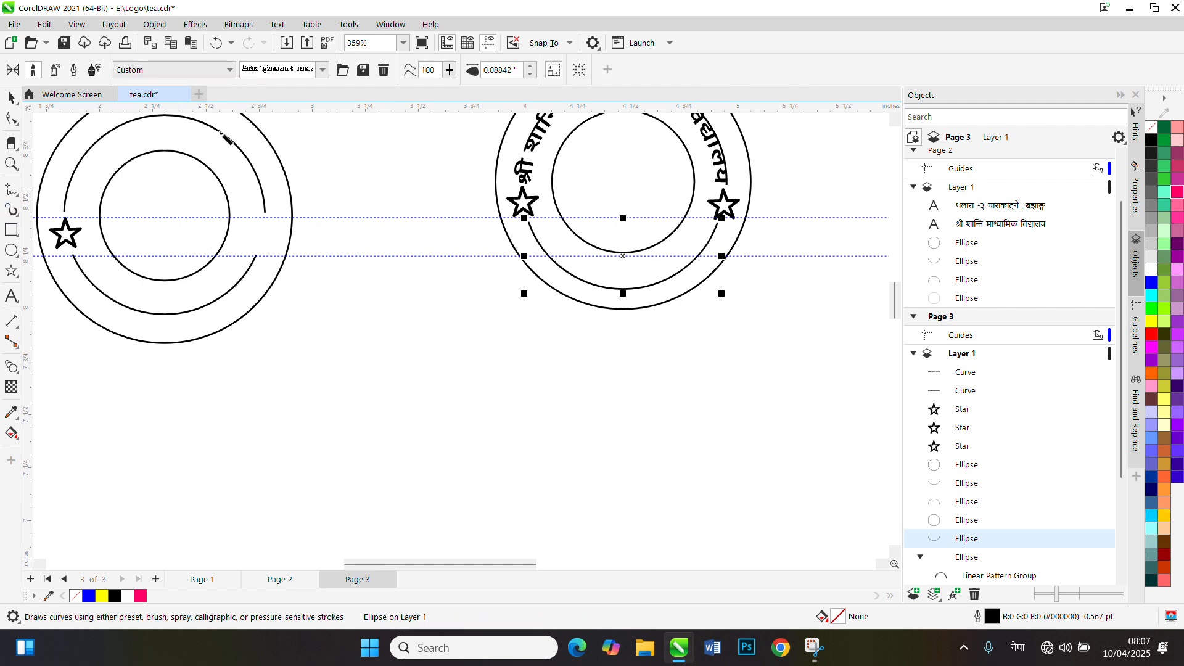
pyautogui.click(322, 71)
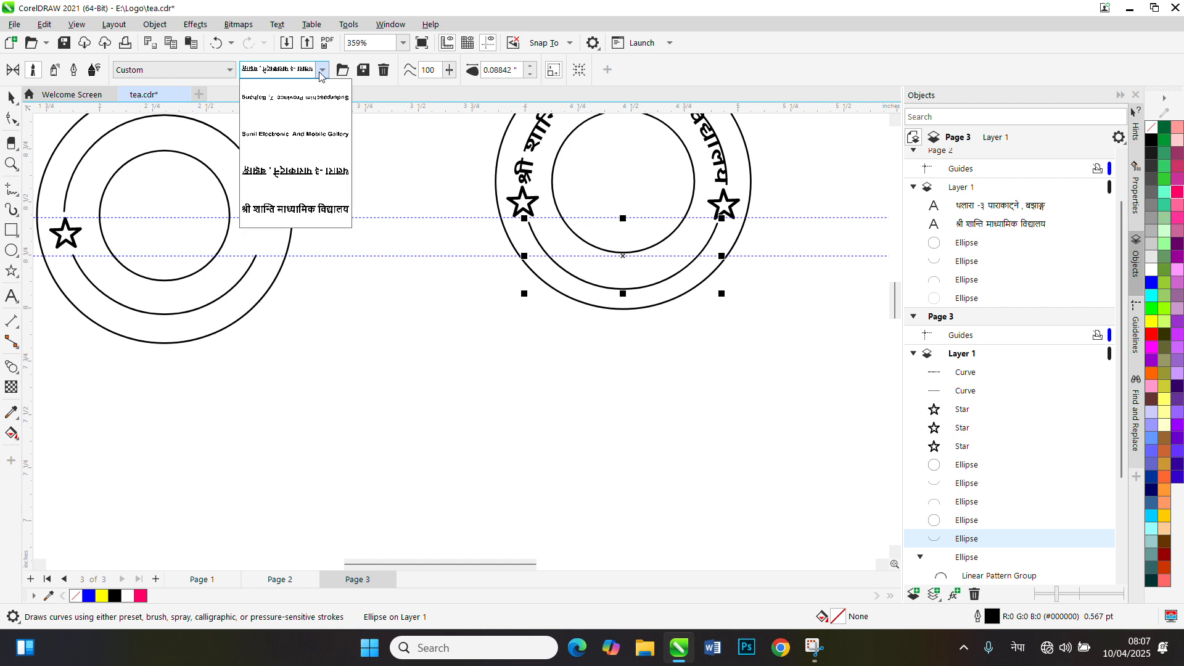
pyautogui.click(313, 179)
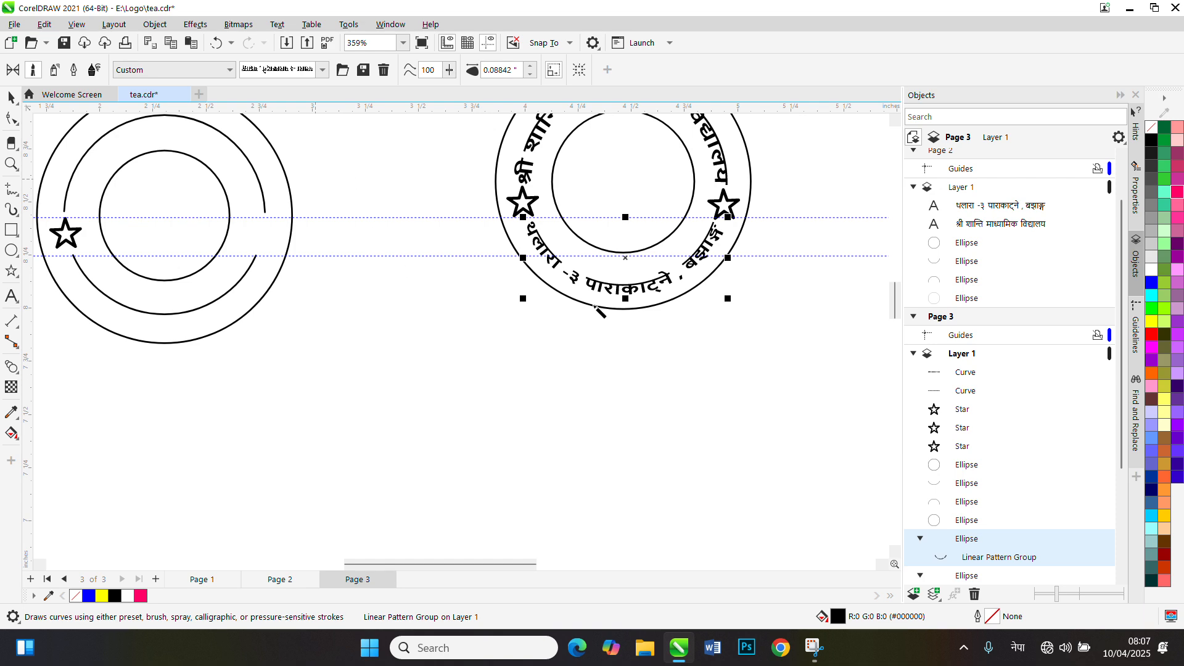
# Examine how the address and school-name lettering follow the ring between the two stars, and dismiss the security alert
pyautogui.scroll(1, 682, 330)
pyautogui.moveTo(895, 300); pyautogui.dragTo(899, 293)
pyautogui.scroll(-1, 646, 362)
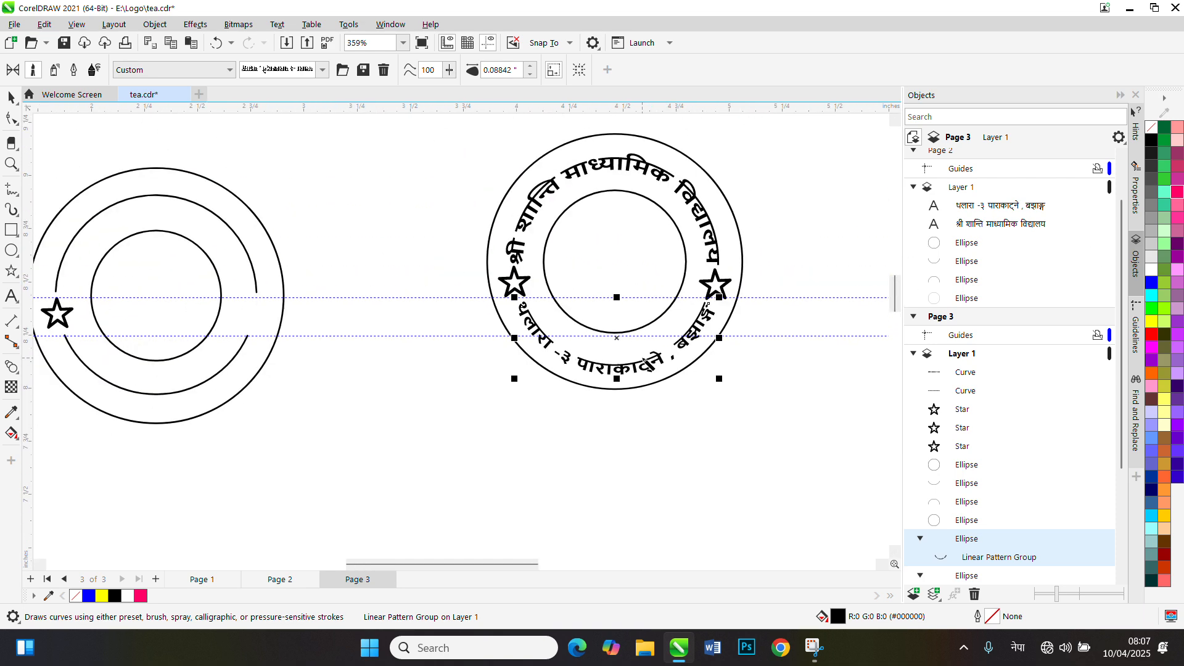
pyautogui.scroll(1, 667, 344)
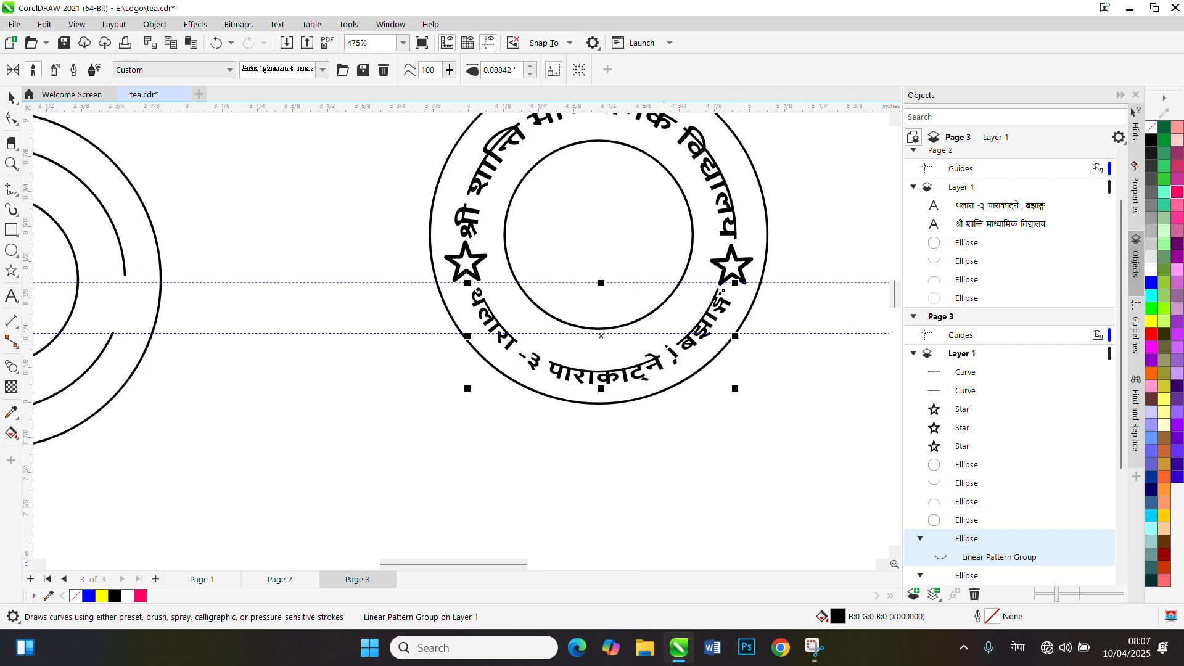
pyautogui.scroll(-1, 666, 345)
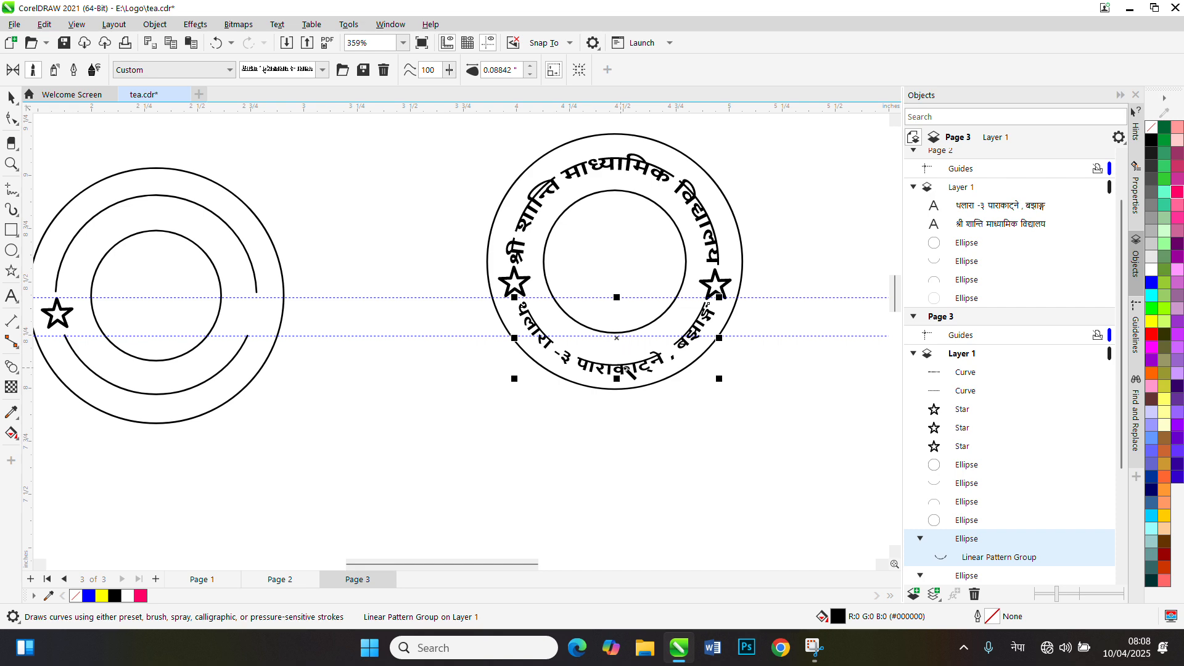
pyautogui.scroll(1, 627, 363)
pyautogui.scroll(1, 630, 368)
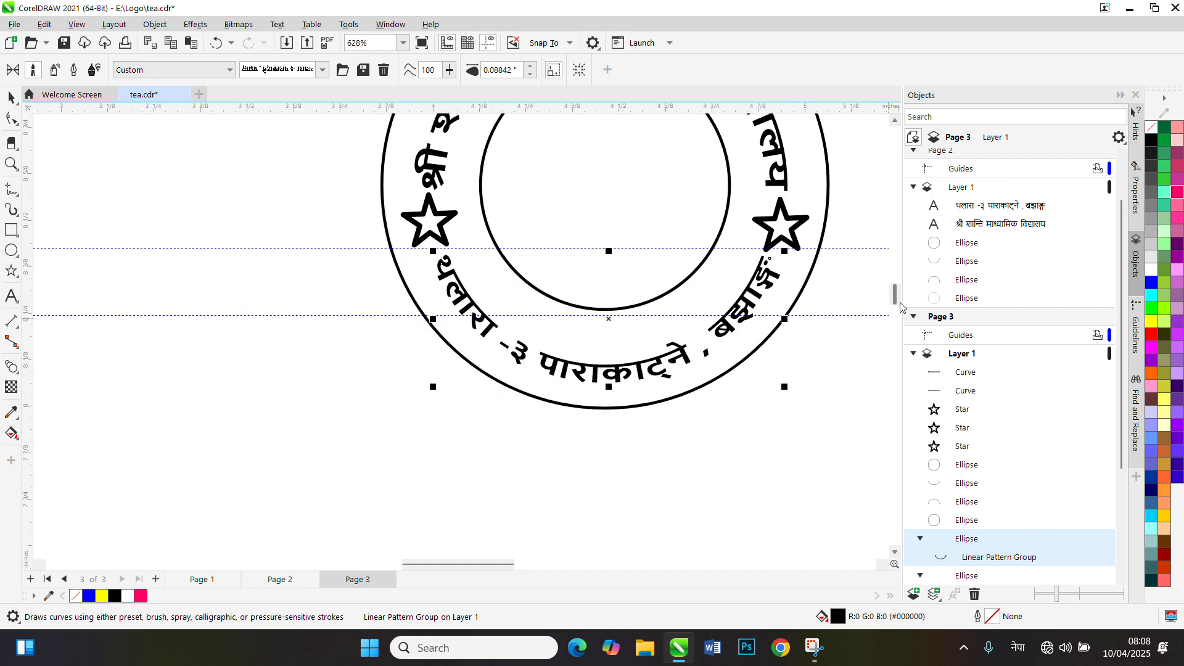
pyautogui.moveTo(895, 301); pyautogui.dragTo(896, 290)
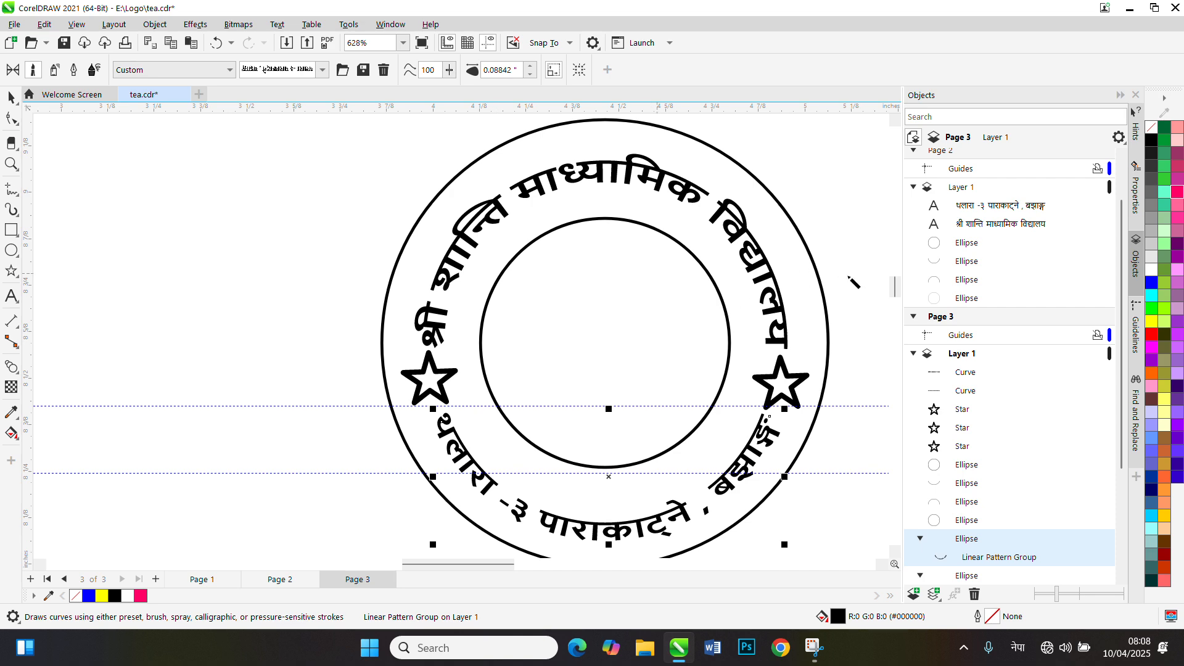
pyautogui.moveTo(896, 286); pyautogui.dragTo(896, 285)
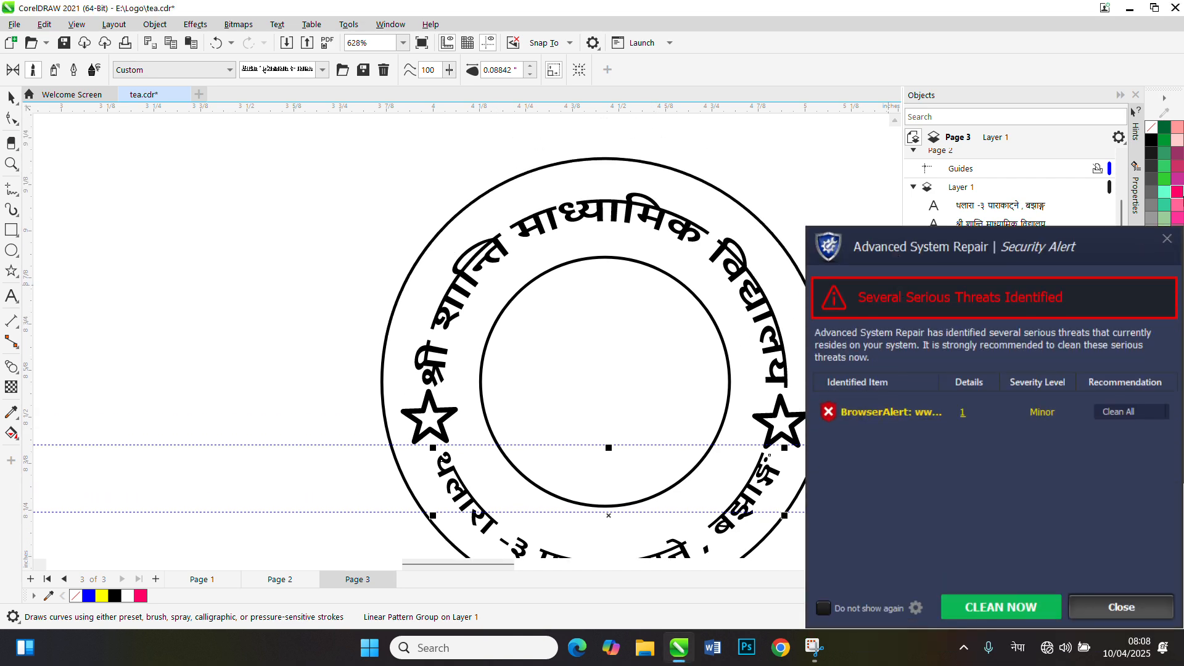
pyautogui.click(1165, 241)
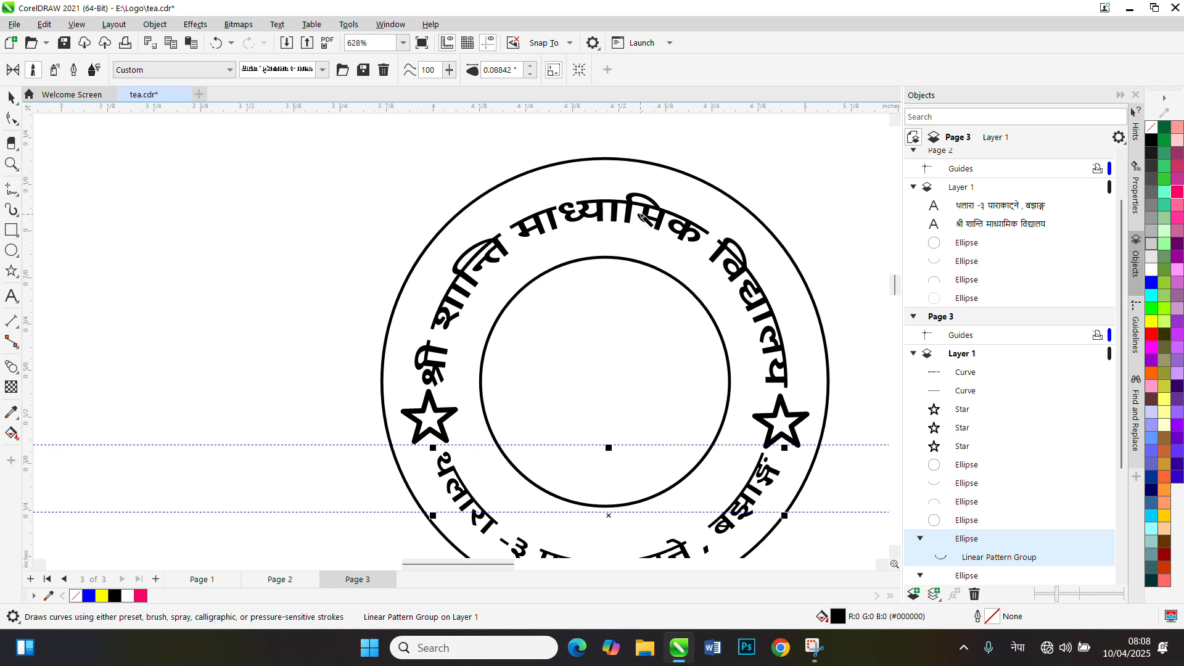
# Set the Artistic Media stroke width of the school-name lettering on the upper arc to 0.25 in
pyautogui.click(11, 97)
pyautogui.click(581, 219)
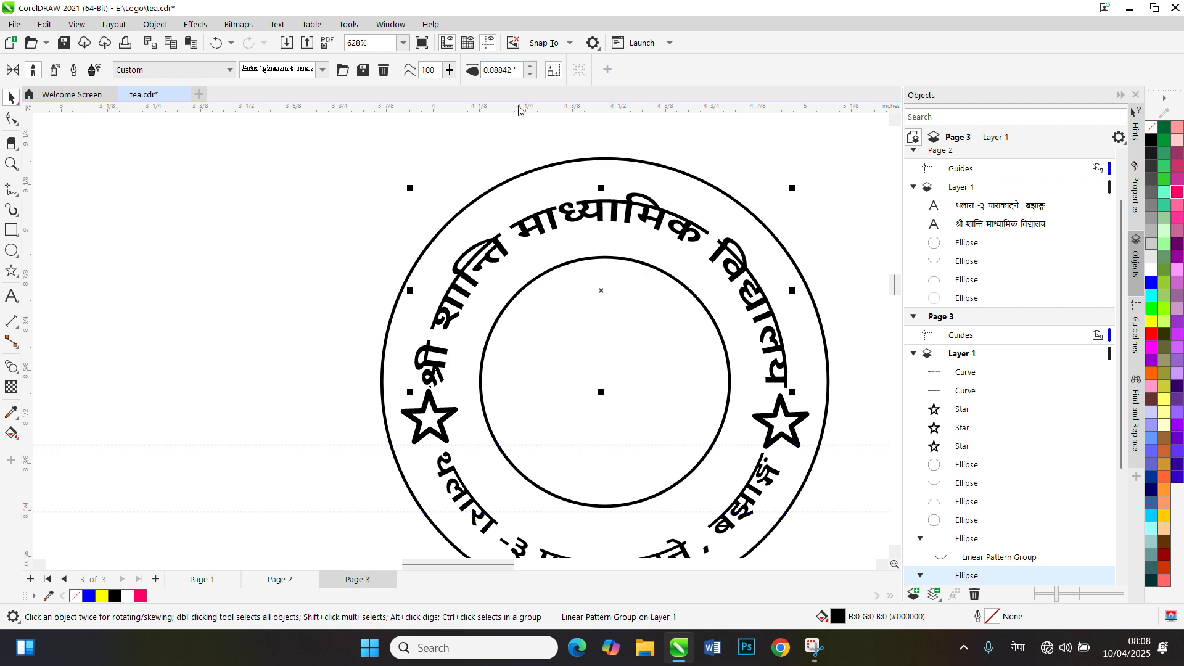
pyautogui.moveTo(520, 70); pyautogui.dragTo(485, 82)
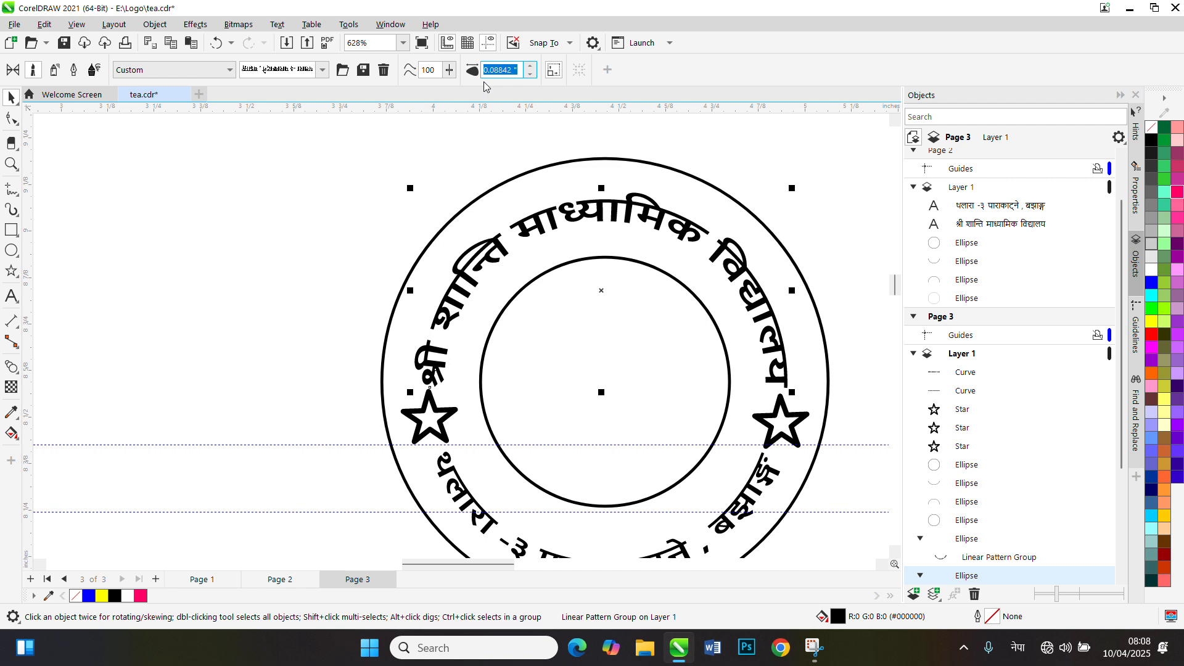
pyautogui.write('0.22')
pyautogui.press('Return')
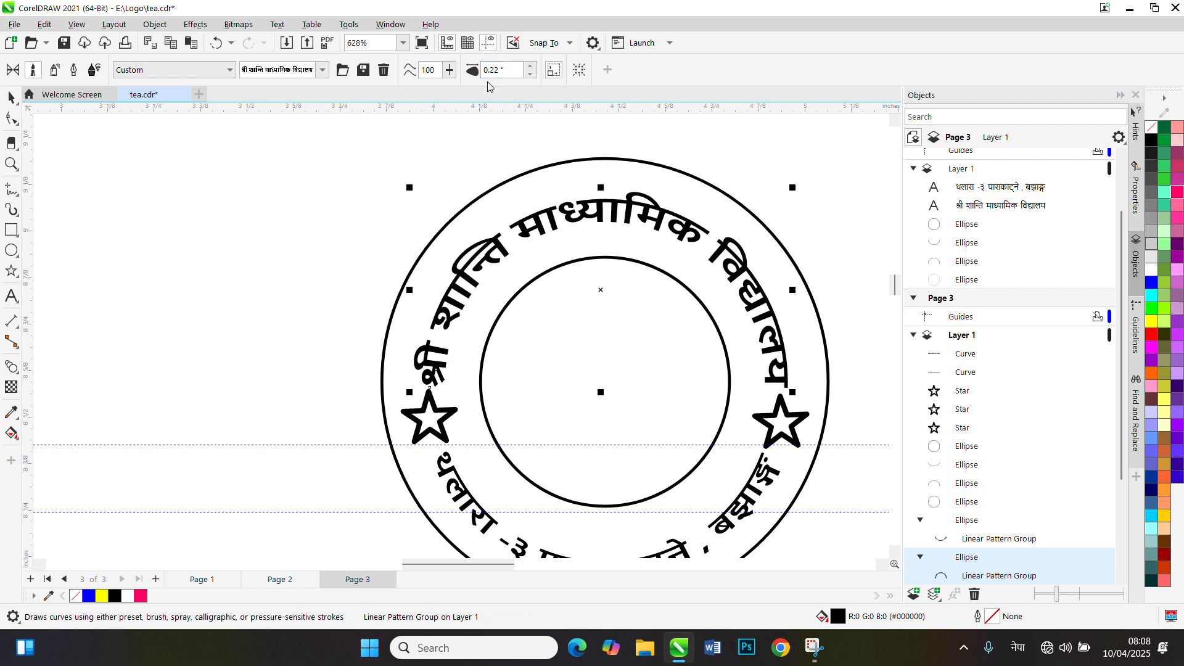
pyautogui.click(530, 66)
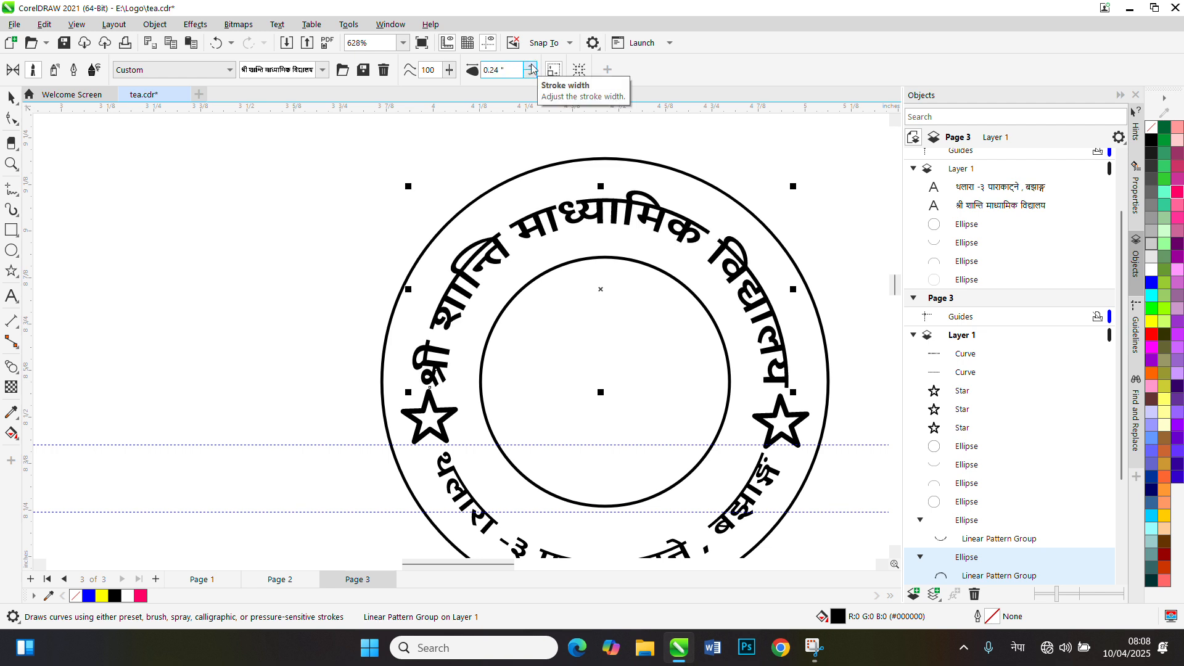
pyautogui.click(531, 66)
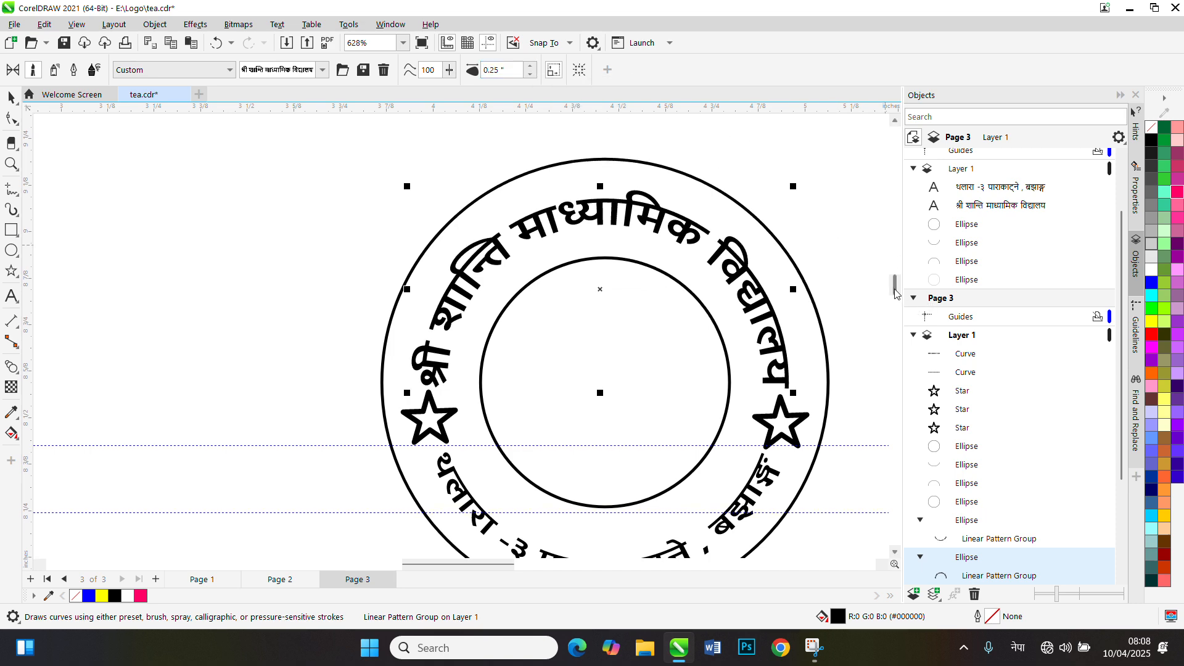
# Set the Artistic Media stroke width of the address lettering on the lower arc to 0.25 in
pyautogui.moveTo(896, 290); pyautogui.dragTo(897, 301)
pyautogui.click(559, 408)
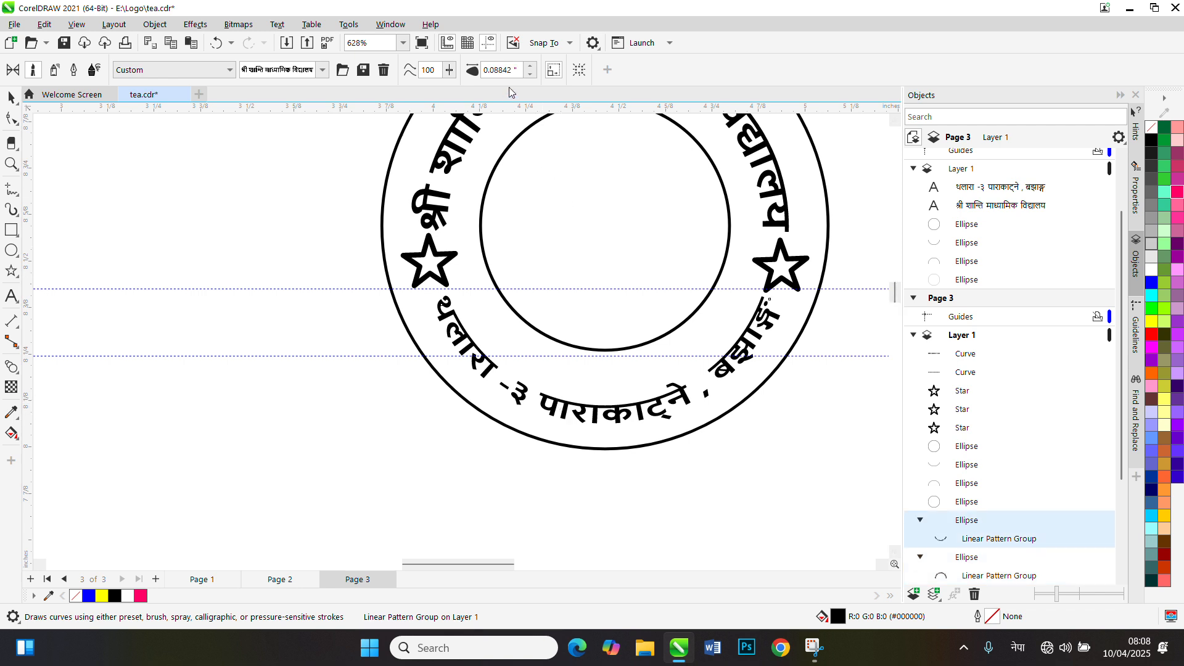
pyautogui.moveTo(519, 70); pyautogui.dragTo(490, 81)
pyautogui.write('0.25')
pyautogui.press('Return')
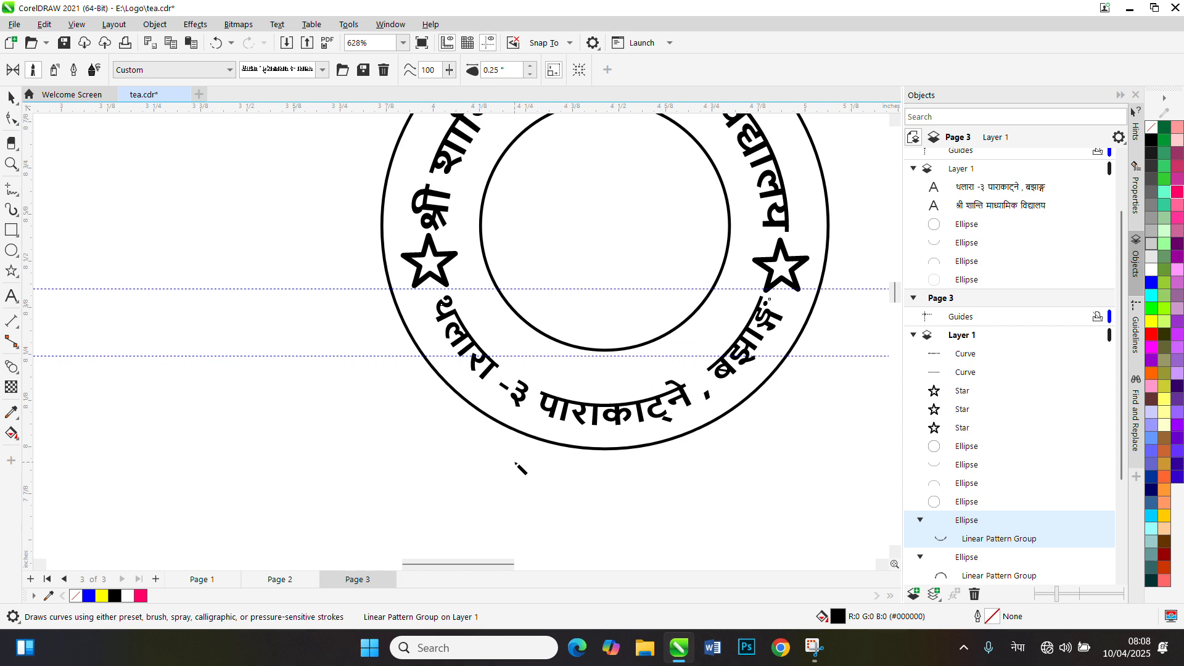
# Delete the two flat text curves above the rings and the unlettered left-hand ring with its star
pyautogui.scroll(-2, 535, 403)
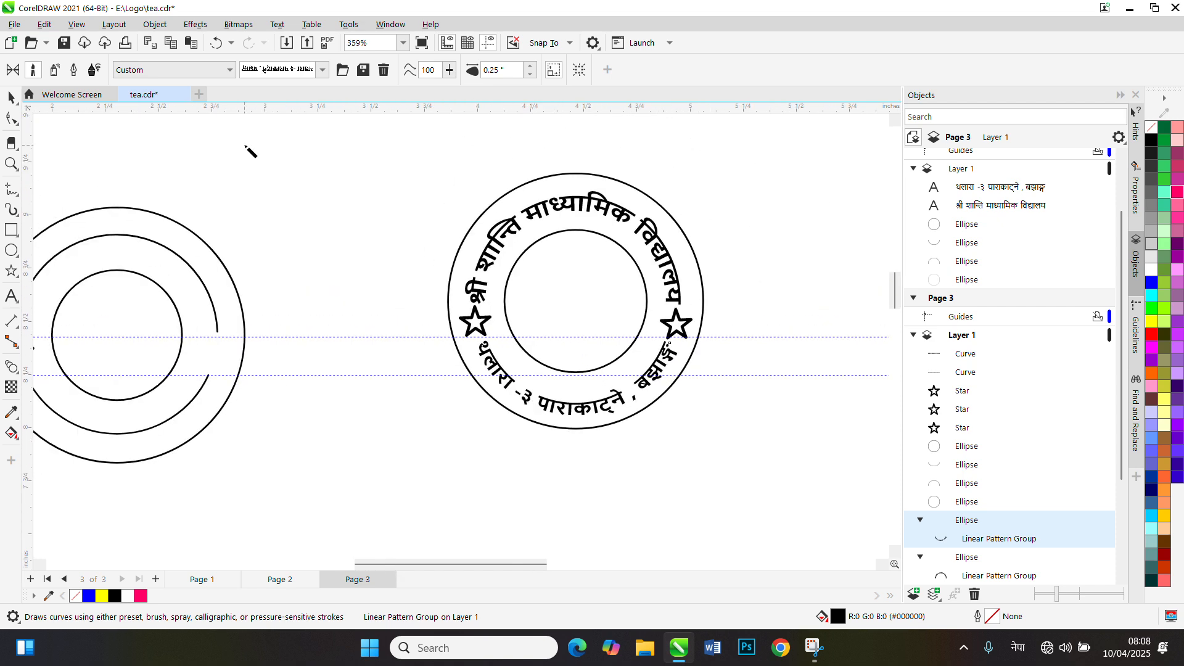
pyautogui.click(9, 98)
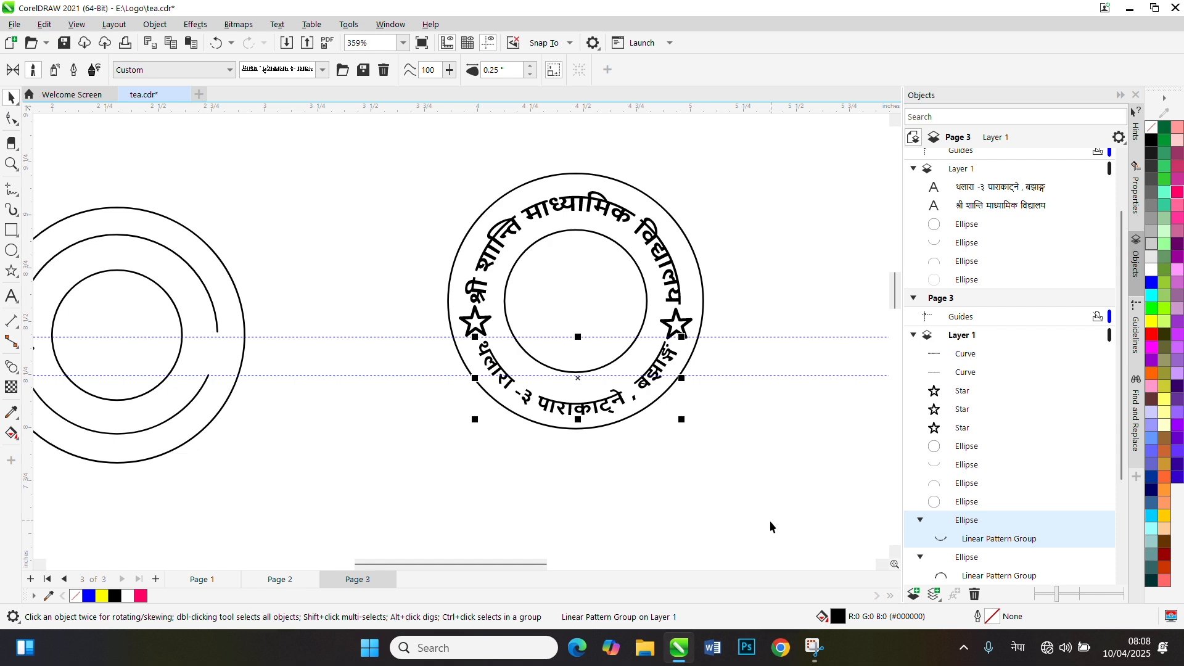
pyautogui.scroll(-3, 497, 476)
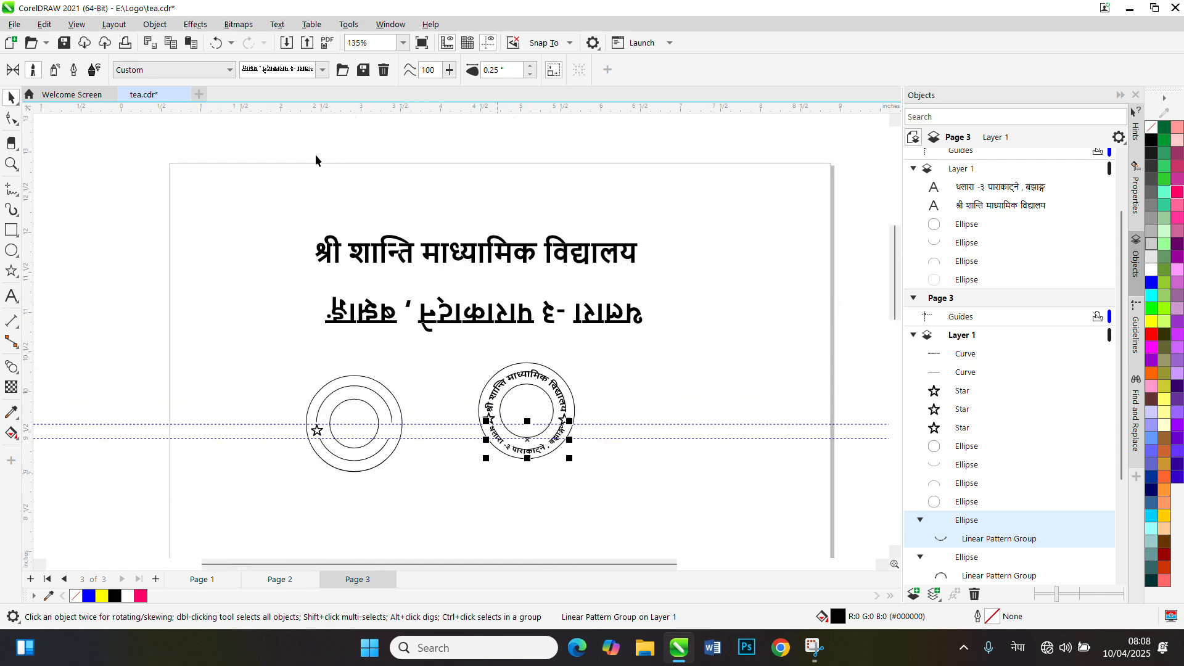
pyautogui.moveTo(274, 182); pyautogui.dragTo(695, 346)
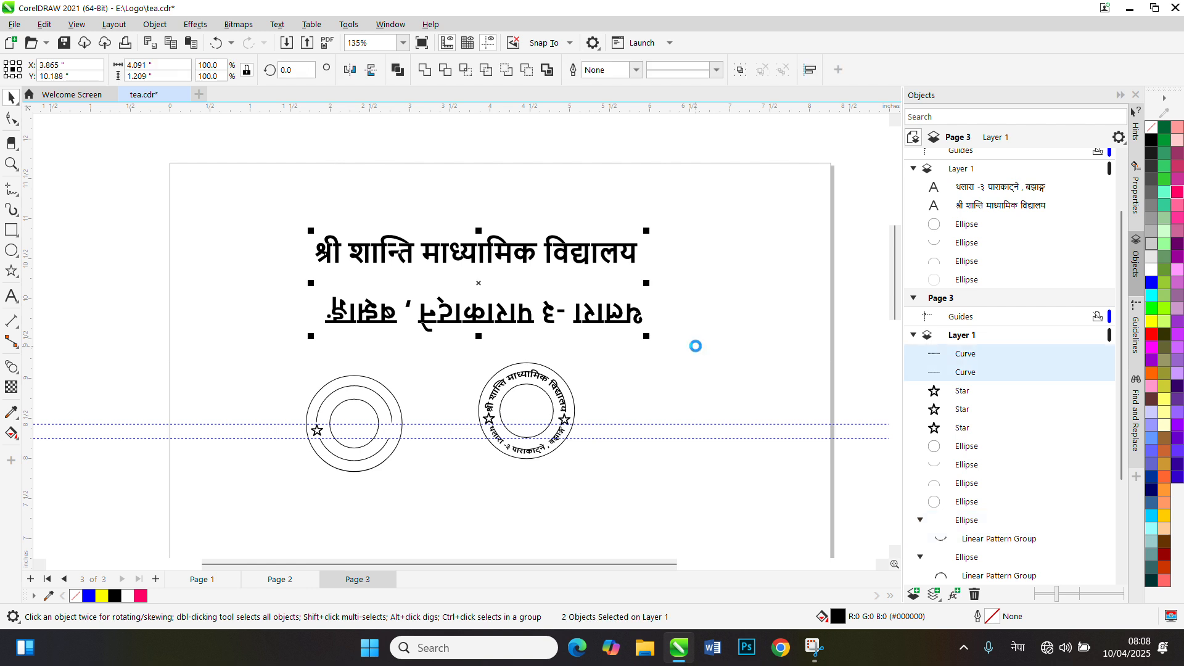
pyautogui.press('Delete')
pyautogui.moveTo(411, 531); pyautogui.dragTo(444, 547)
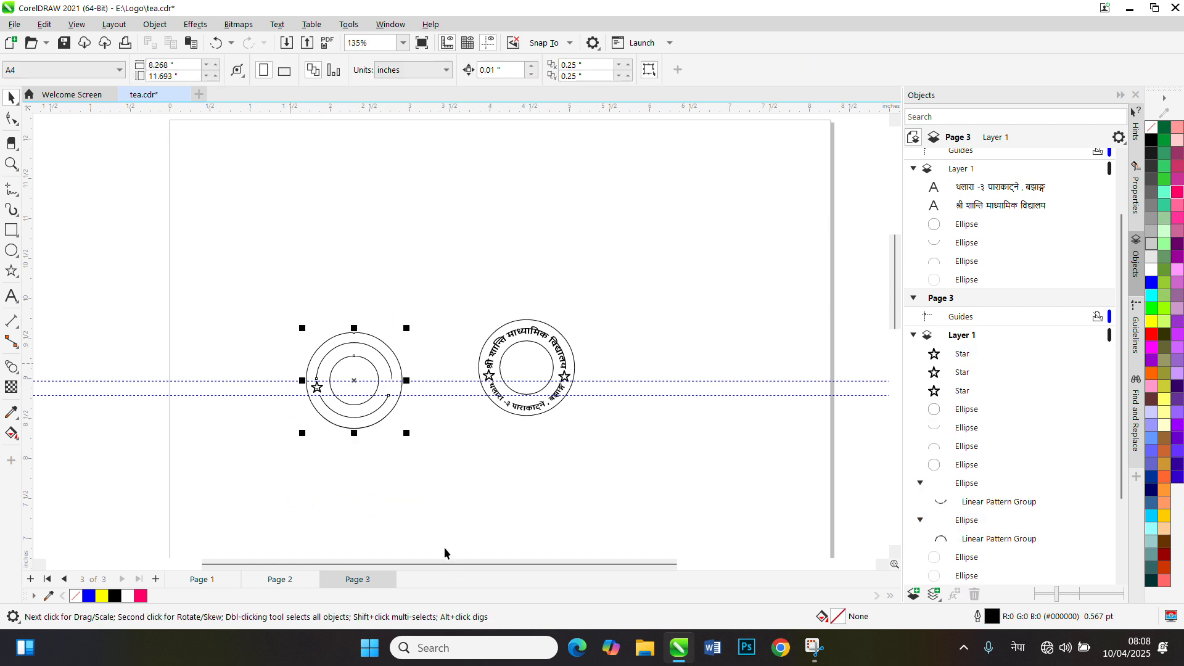
pyautogui.press('Delete')
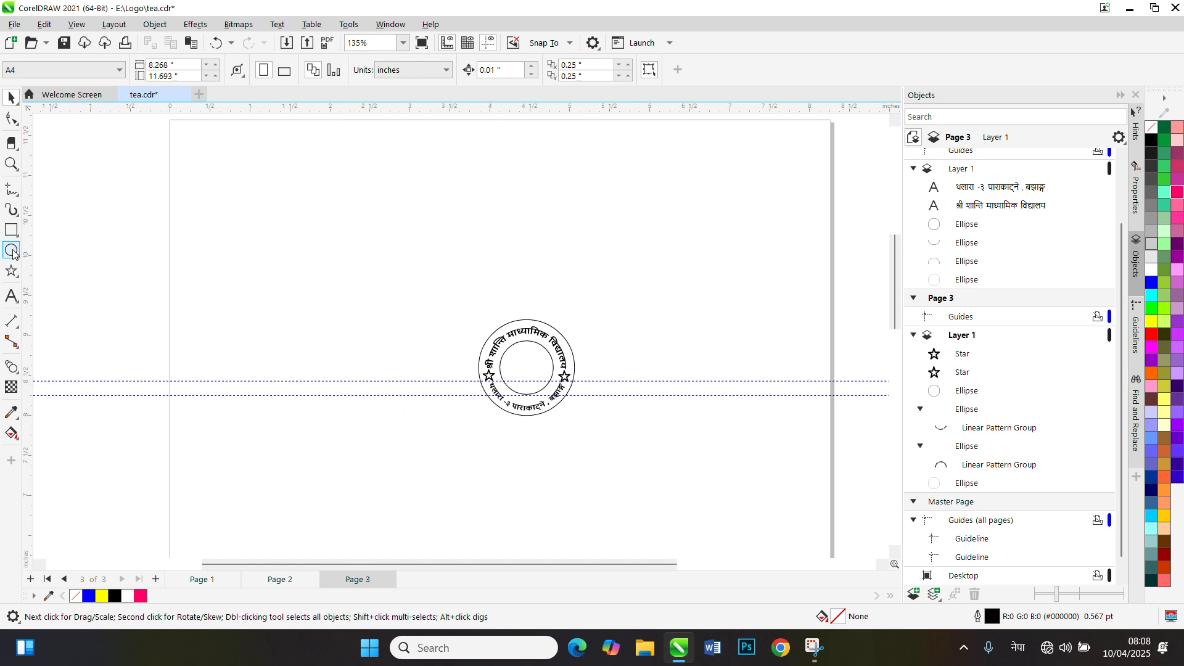
# Draw a polygon in the page's upper left area and set it to 3 sides, about 1.74 by 1.64 in
pyautogui.moveTo(13, 298)
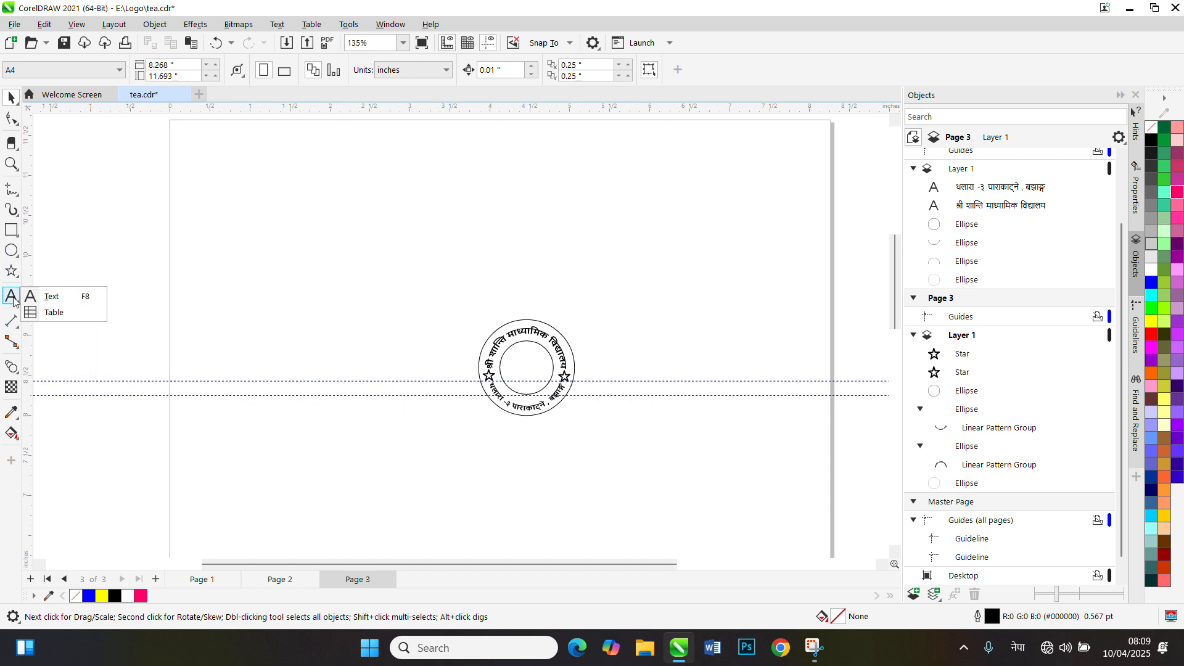
pyautogui.moveTo(11, 274)
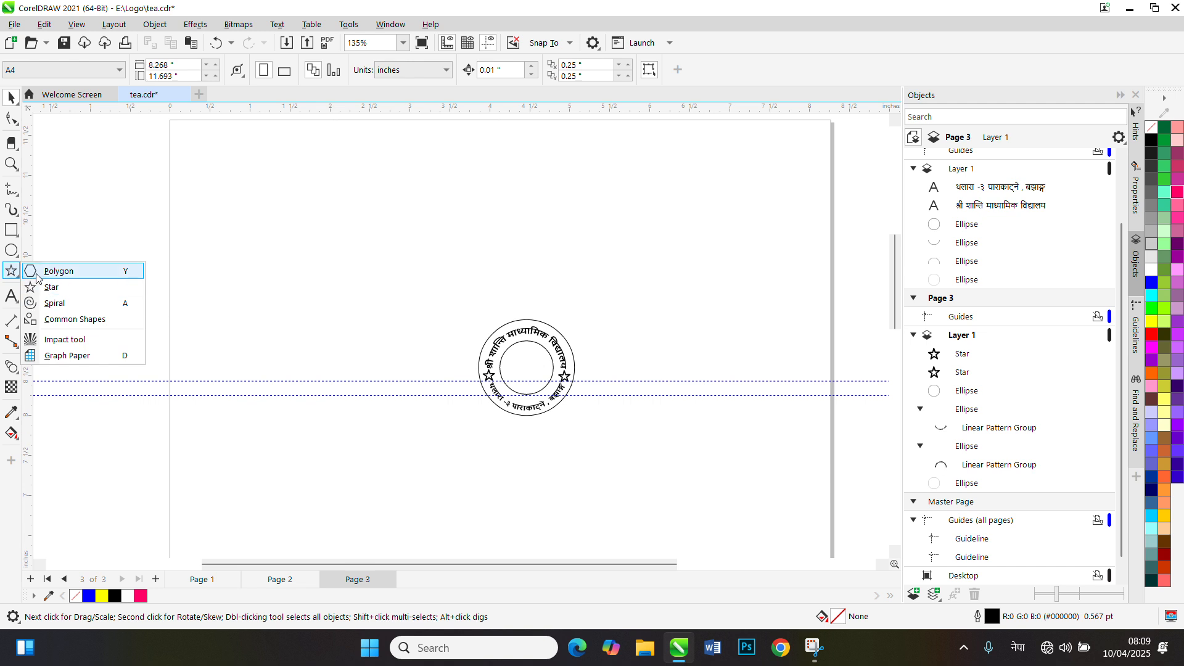
pyautogui.click(56, 271)
pyautogui.moveTo(349, 211)
pyautogui.mouseDown()
pyautogui.moveTo(436, 290)
pyautogui.moveTo(420, 270)
pyautogui.moveTo(421, 291)
pyautogui.mouseUp()
pyautogui.click(434, 73)
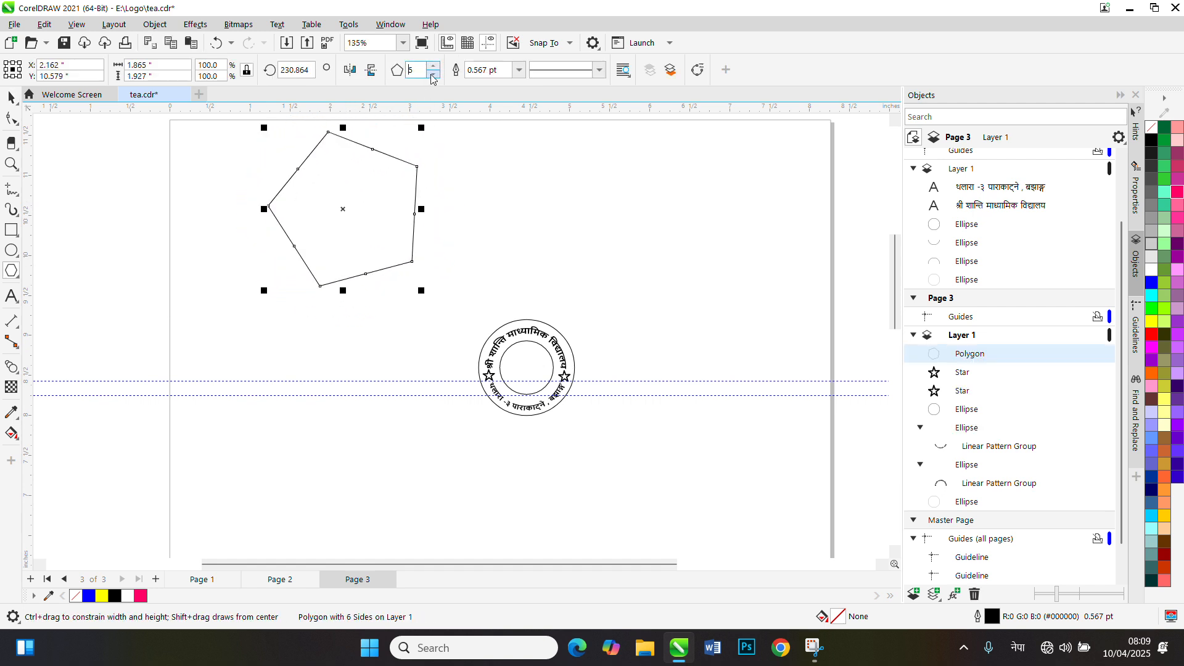
pyautogui.click(434, 74)
pyautogui.click(435, 73)
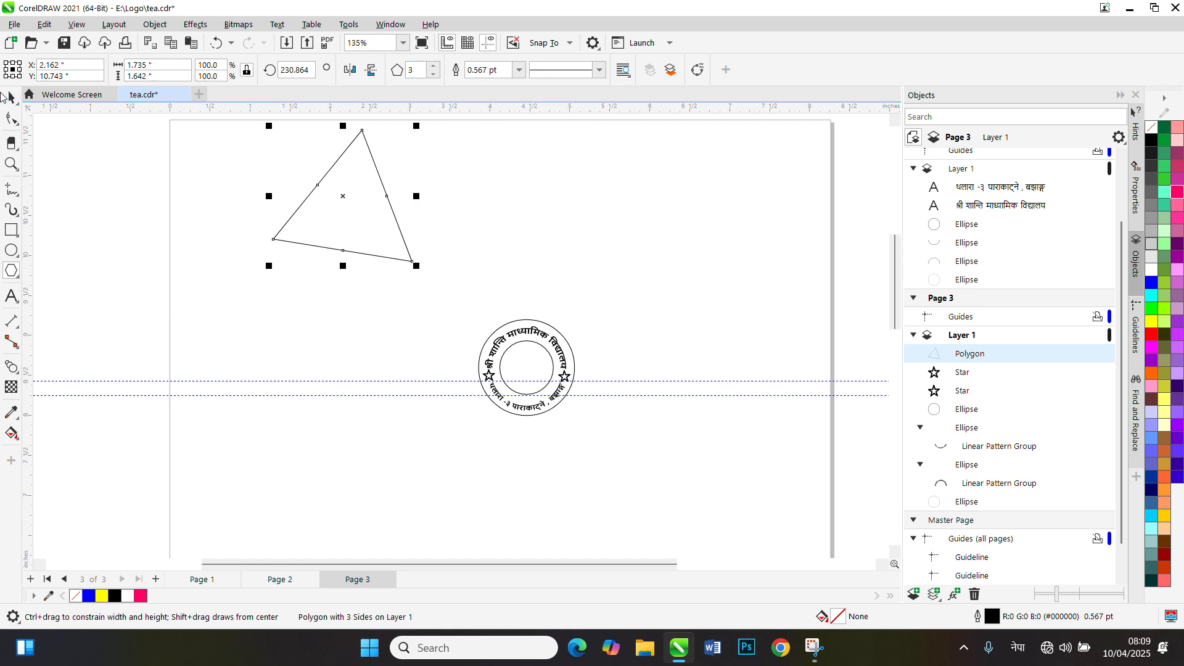
# Move the triangle down about 0.8 in and rotate it to about 241.5° so its base is nearly horizontal
pyautogui.press('space')
pyautogui.moveTo(341, 198); pyautogui.dragTo(342, 263)
pyautogui.click(344, 258)
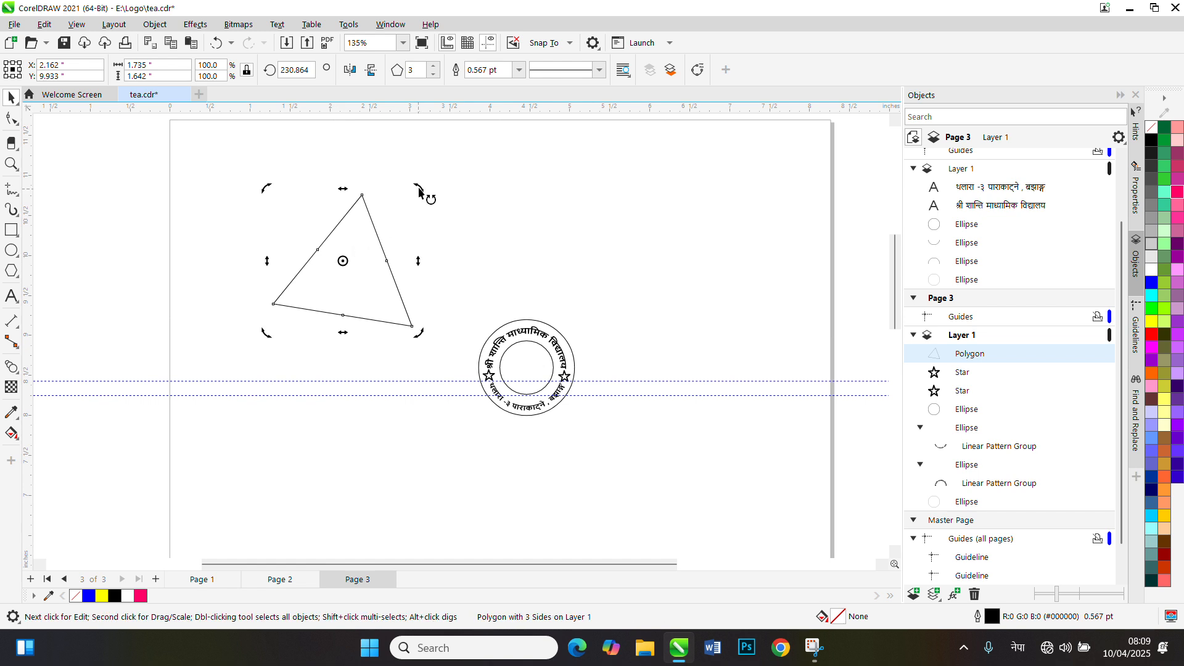
pyautogui.moveTo(420, 185); pyautogui.dragTo(407, 177)
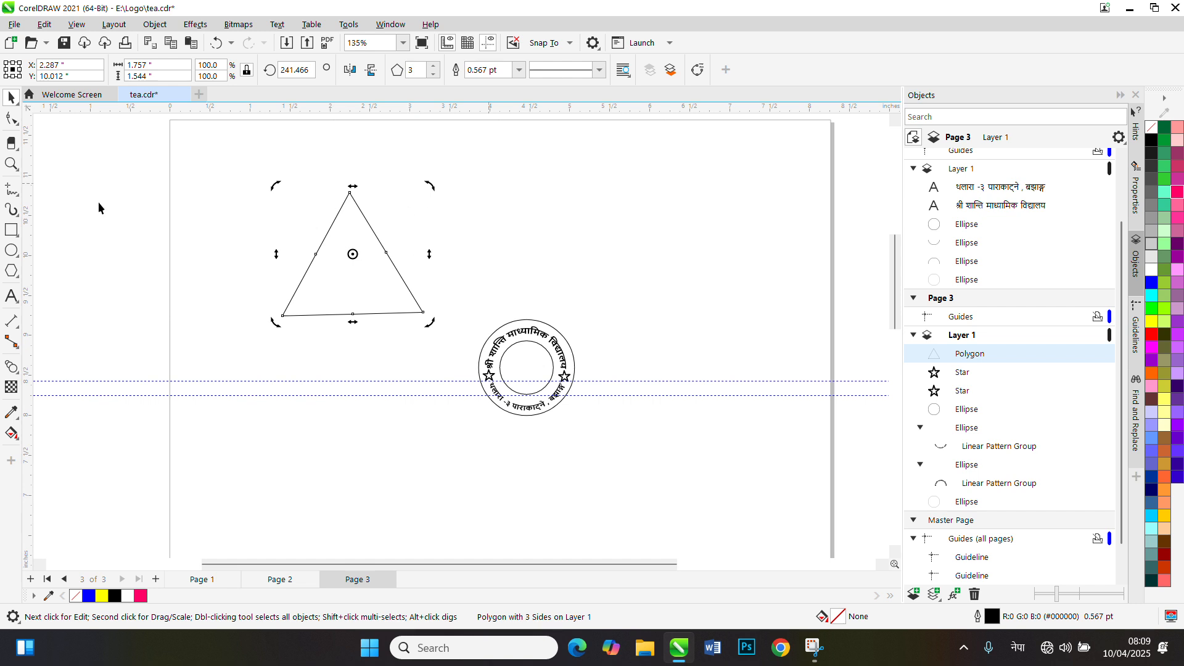
# Set the triangle's outline width to 1.0 pt
pyautogui.click(349, 254)
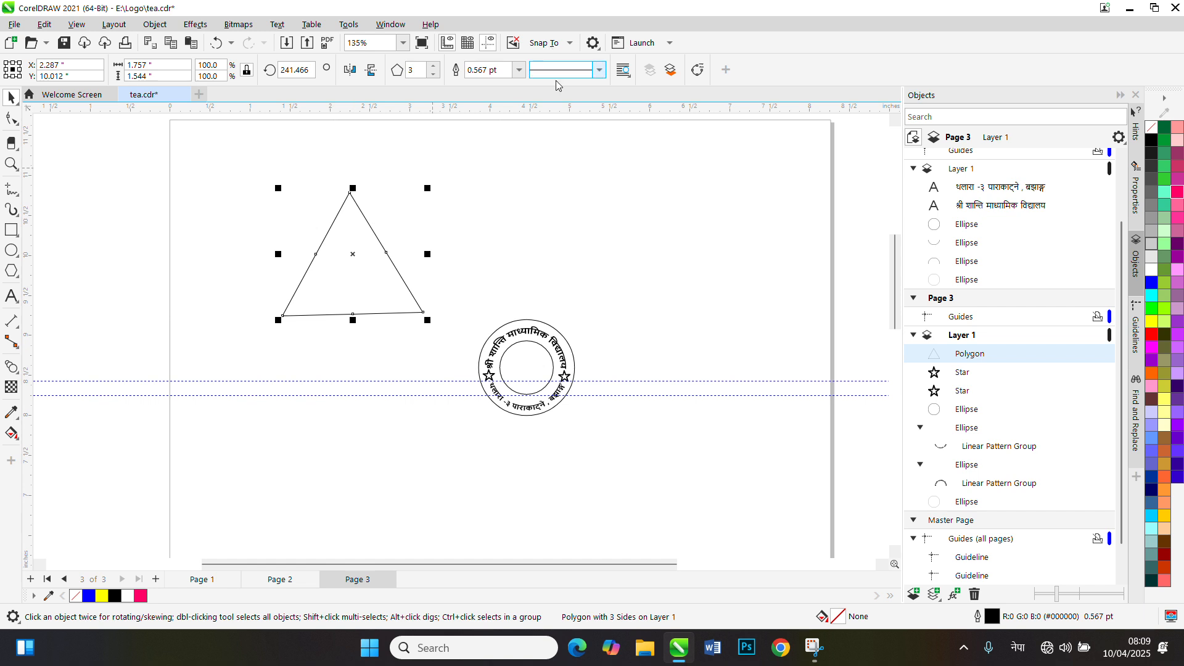
pyautogui.click(518, 70)
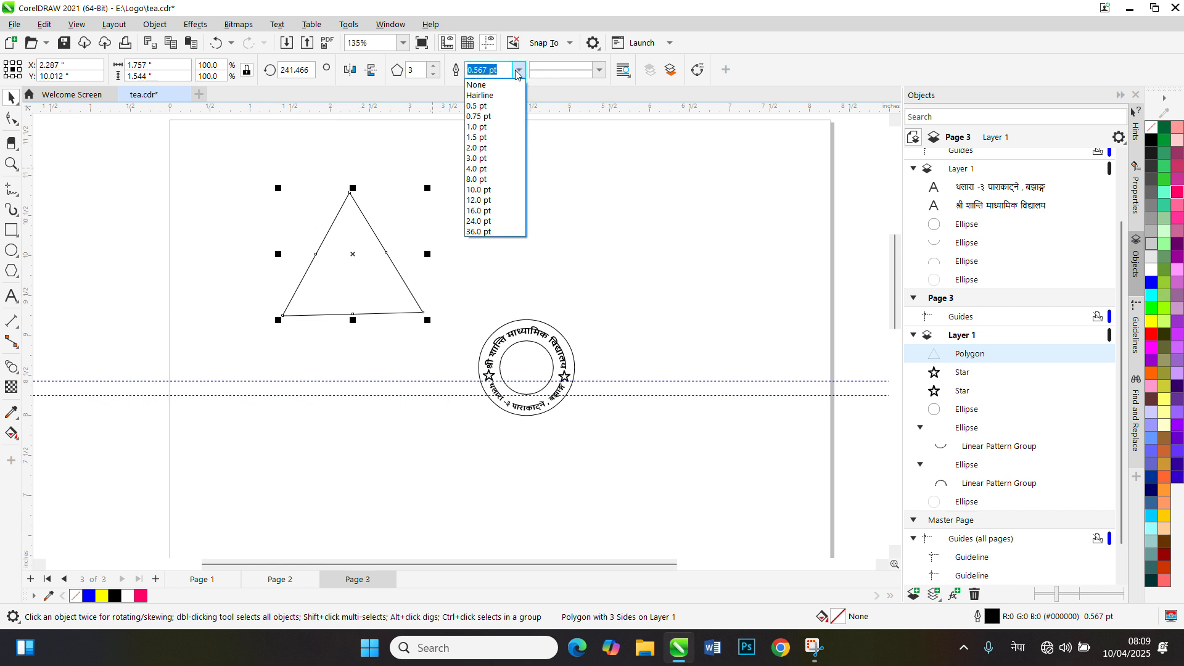
pyautogui.click(485, 126)
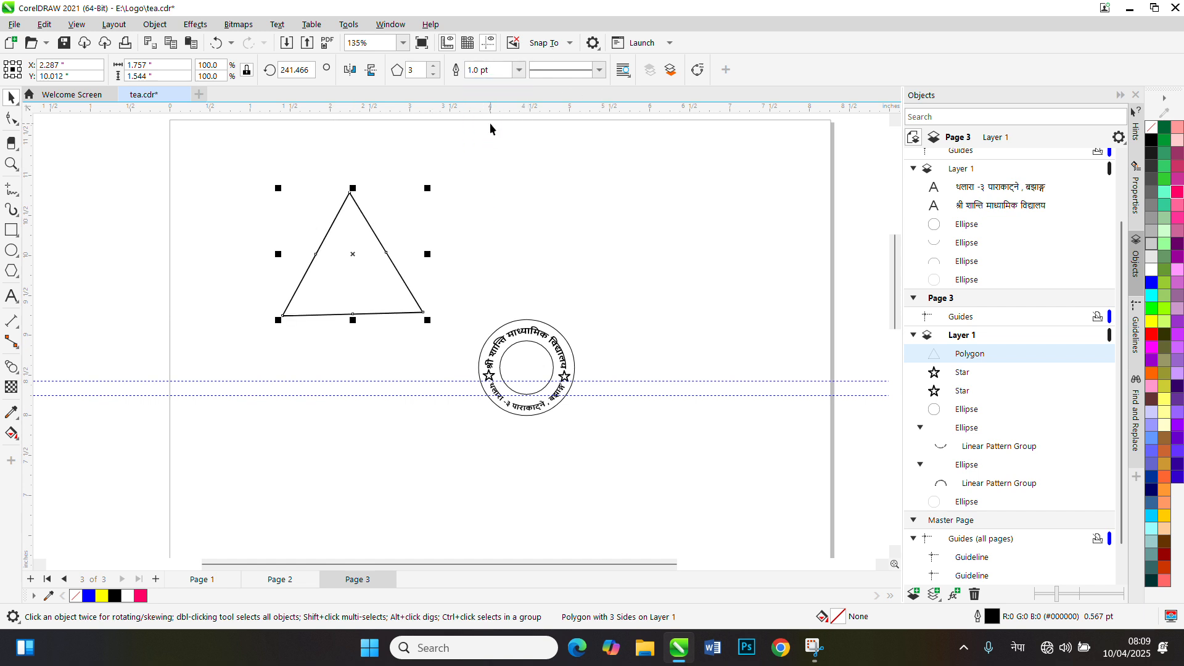
pyautogui.click(518, 70)
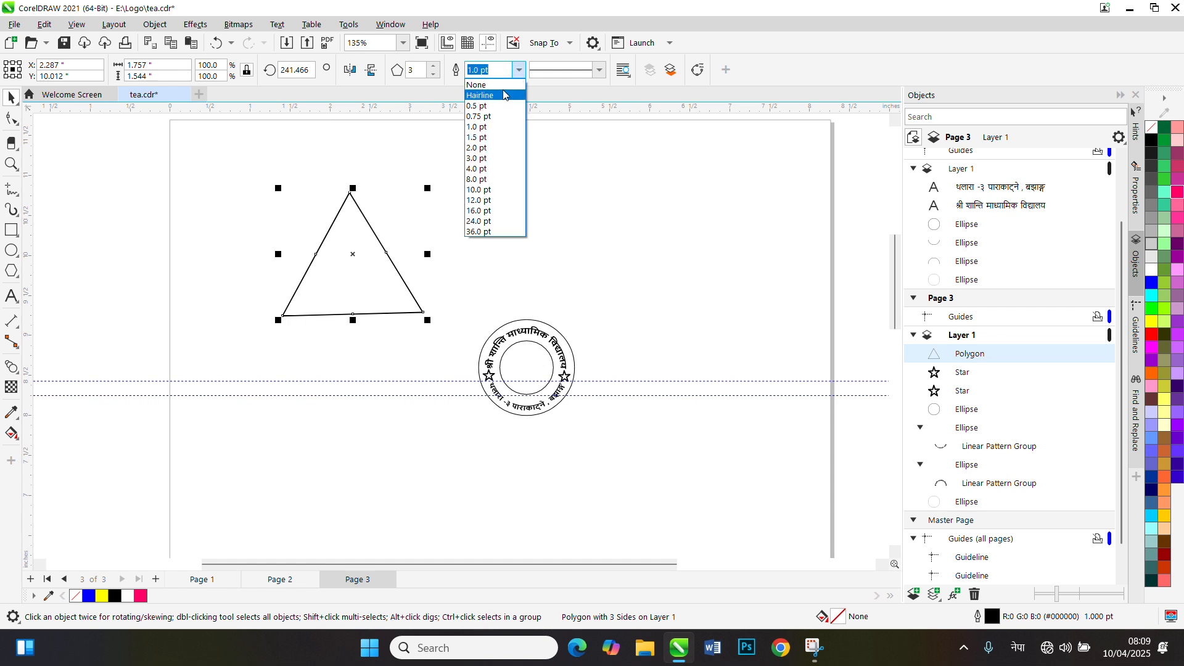
pyautogui.click(494, 125)
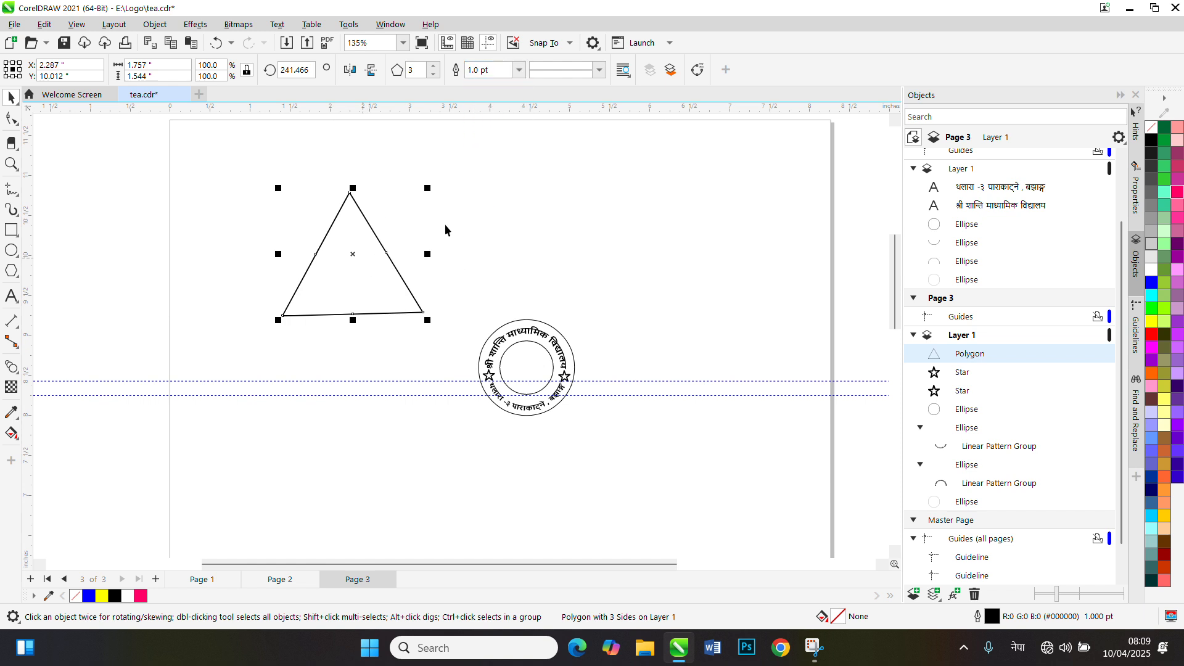
# Duplicate the triangle in place and mirror the copy both horizontally and vertically so it points downward
pyautogui.hotkey('ctrl', 'v')
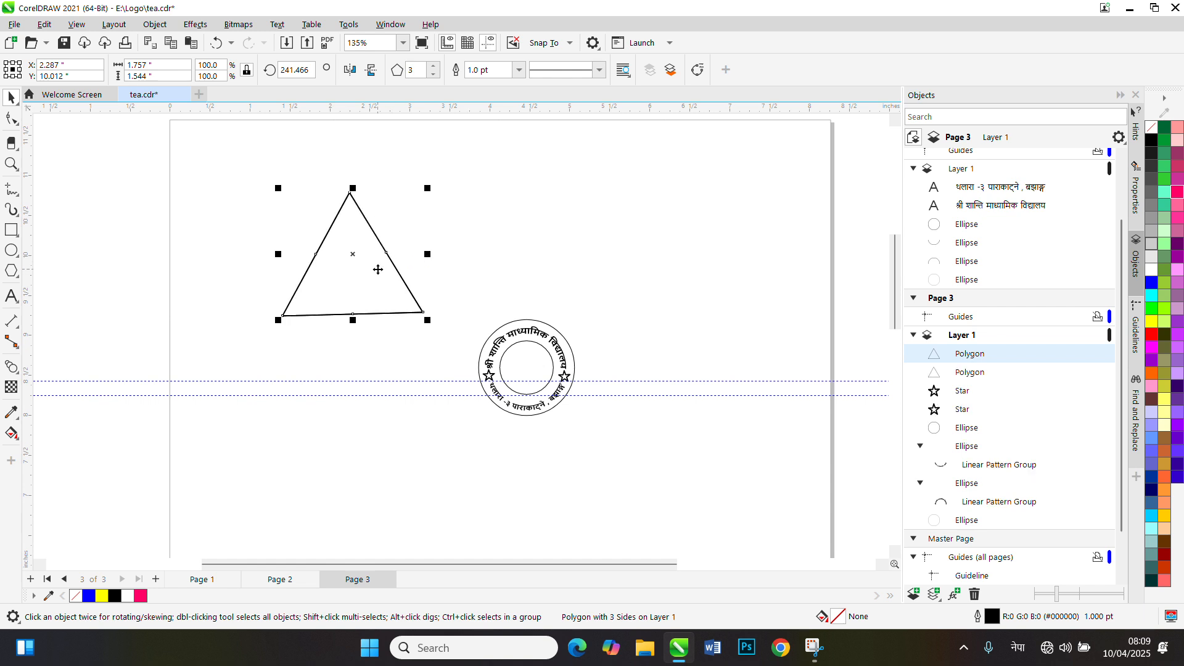
pyautogui.click(350, 70)
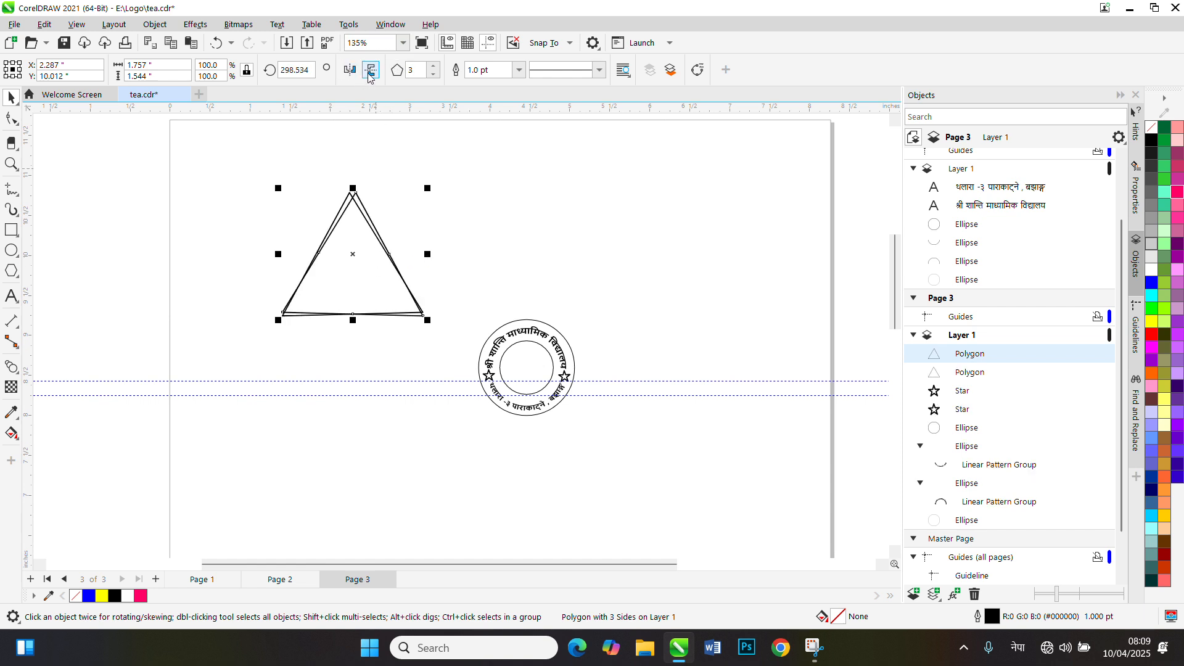
pyautogui.click(370, 72)
# Move the inverted triangle down about 0.45 in so the two triangles form a six-pointed star
pyautogui.press('Down')
pyautogui.press('Down')
pyautogui.press('Down')
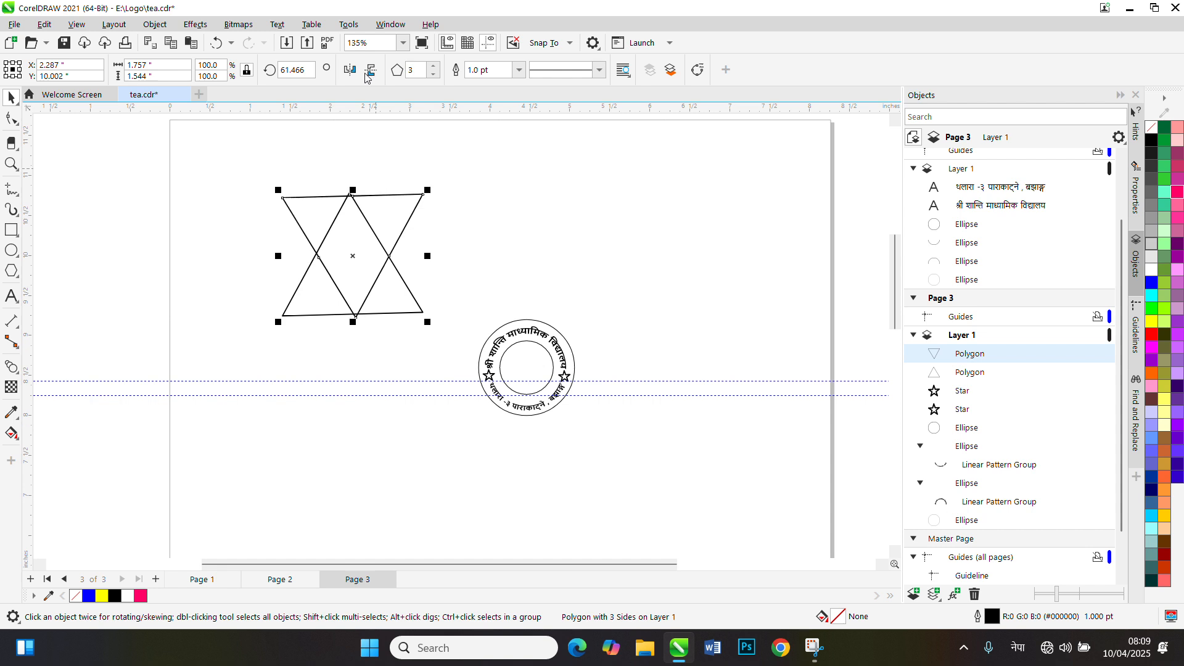
pyautogui.press('Down')
pyautogui.press('Down')
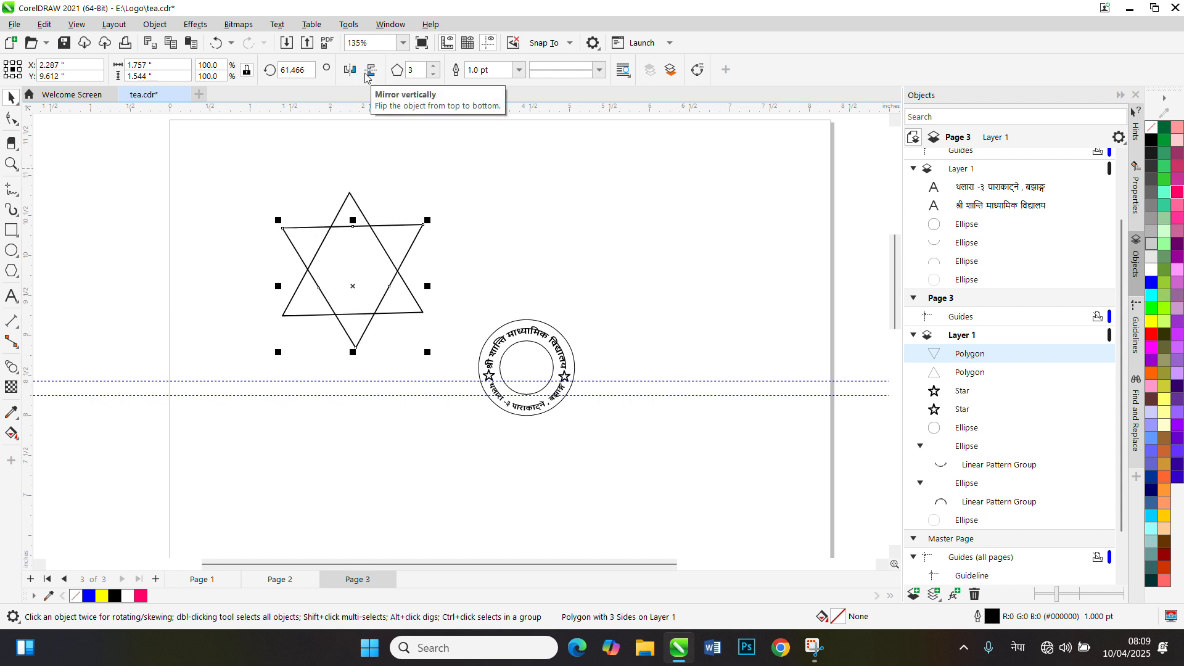
pyautogui.press('Down')
pyautogui.press('Down')
pyautogui.press('Down')
pyautogui.press('Down')
pyautogui.press('Down')
pyautogui.press('Down')
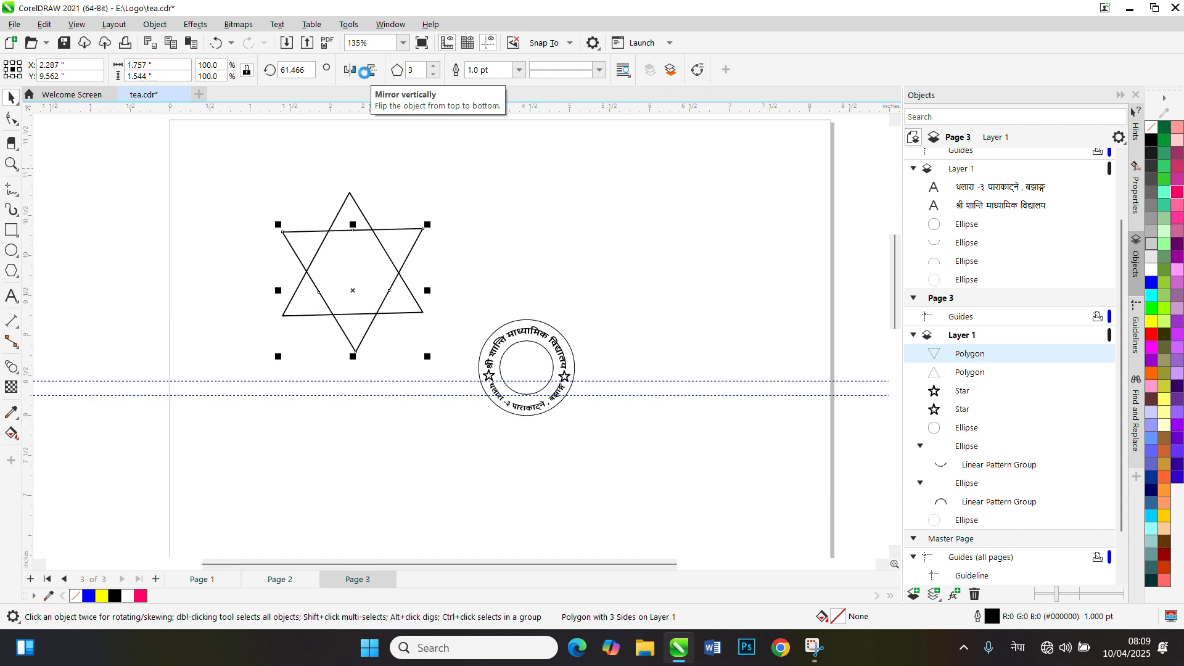
# Select both triangles and scale them down together to about 0.875 by 0.999 in
pyautogui.moveTo(234, 165); pyautogui.dragTo(479, 397)
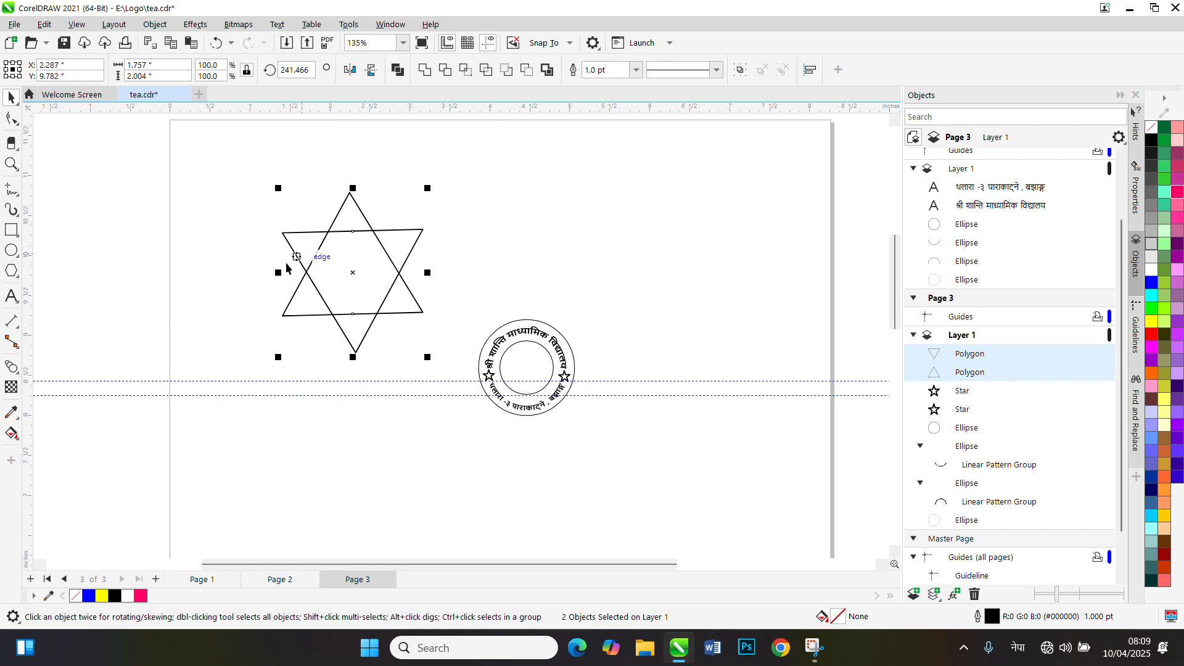
pyautogui.moveTo(276, 188); pyautogui.dragTo(302, 215)
pyautogui.scroll(3, 360, 304)
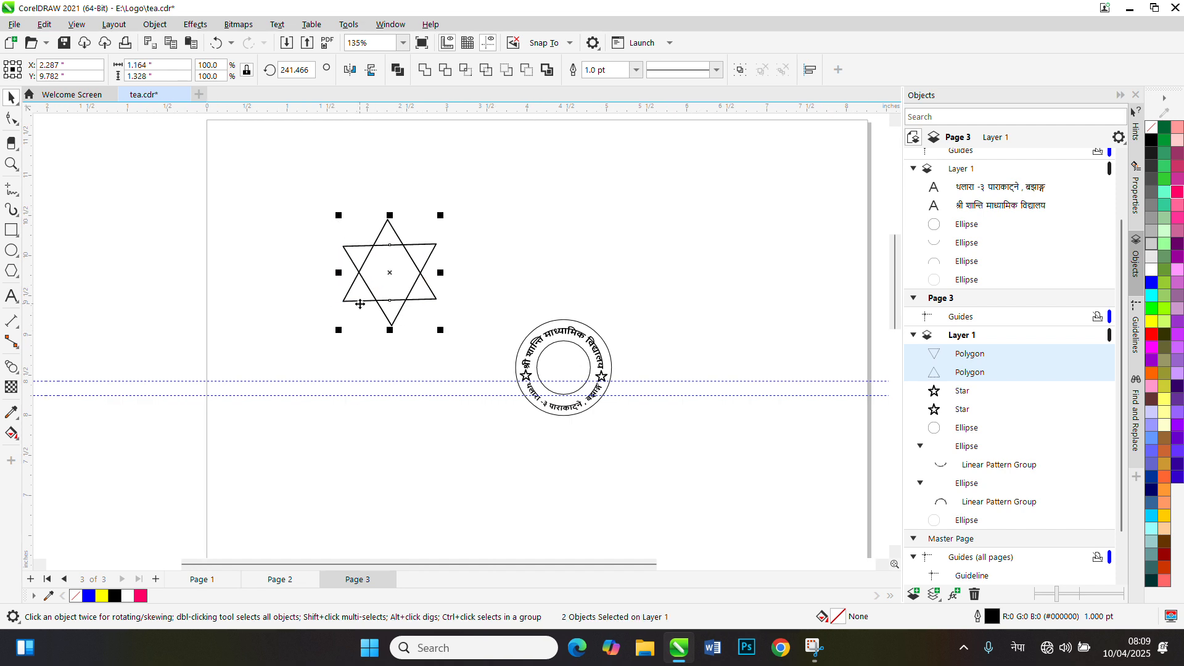
pyautogui.scroll(-1, 413, 330)
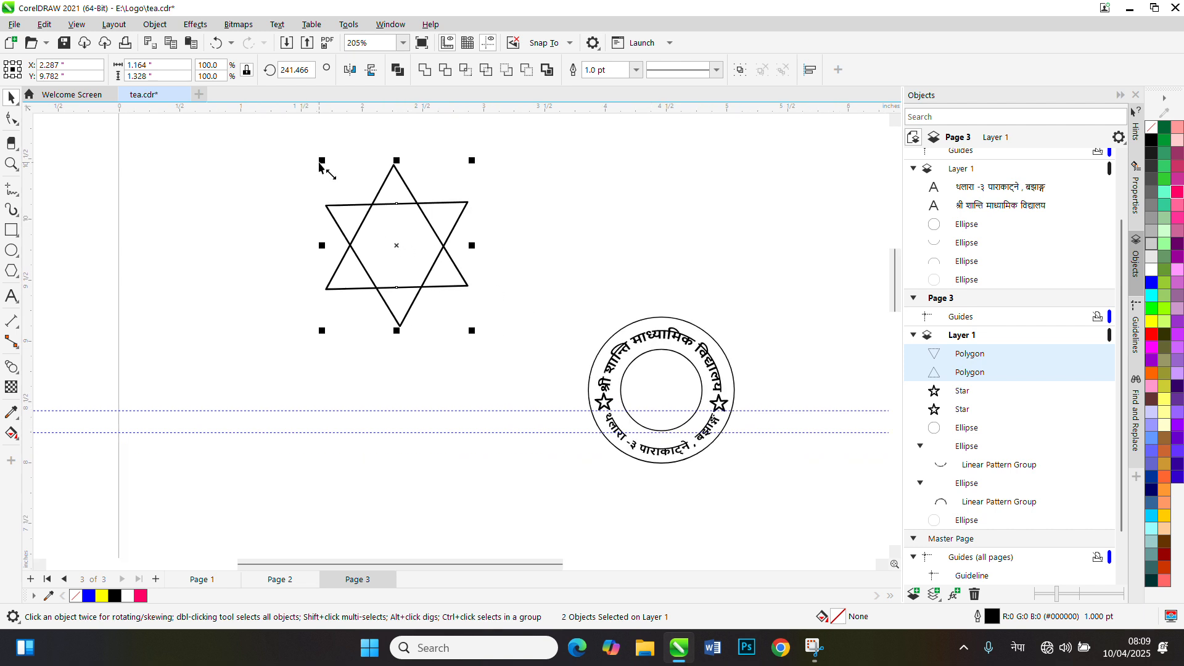
pyautogui.moveTo(321, 160)
pyautogui.mouseDown()
pyautogui.moveTo(354, 196)
pyautogui.moveTo(312, 151)
pyautogui.moveTo(332, 163)
pyautogui.mouseUp()
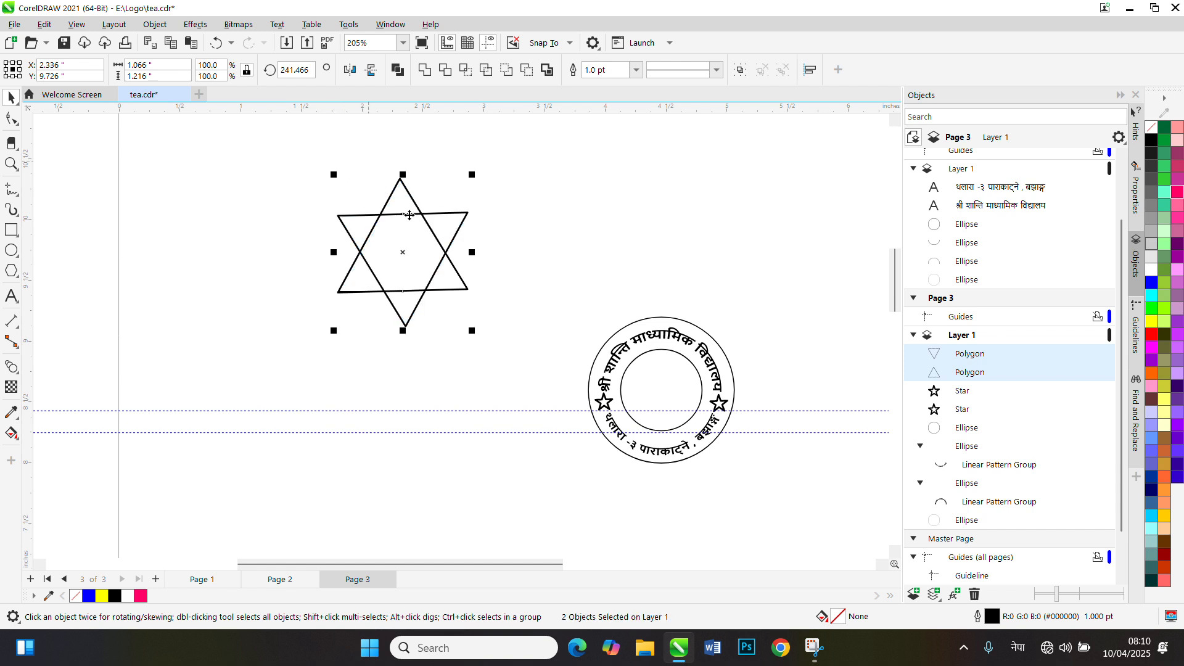
pyautogui.moveTo(472, 176); pyautogui.dragTo(469, 191)
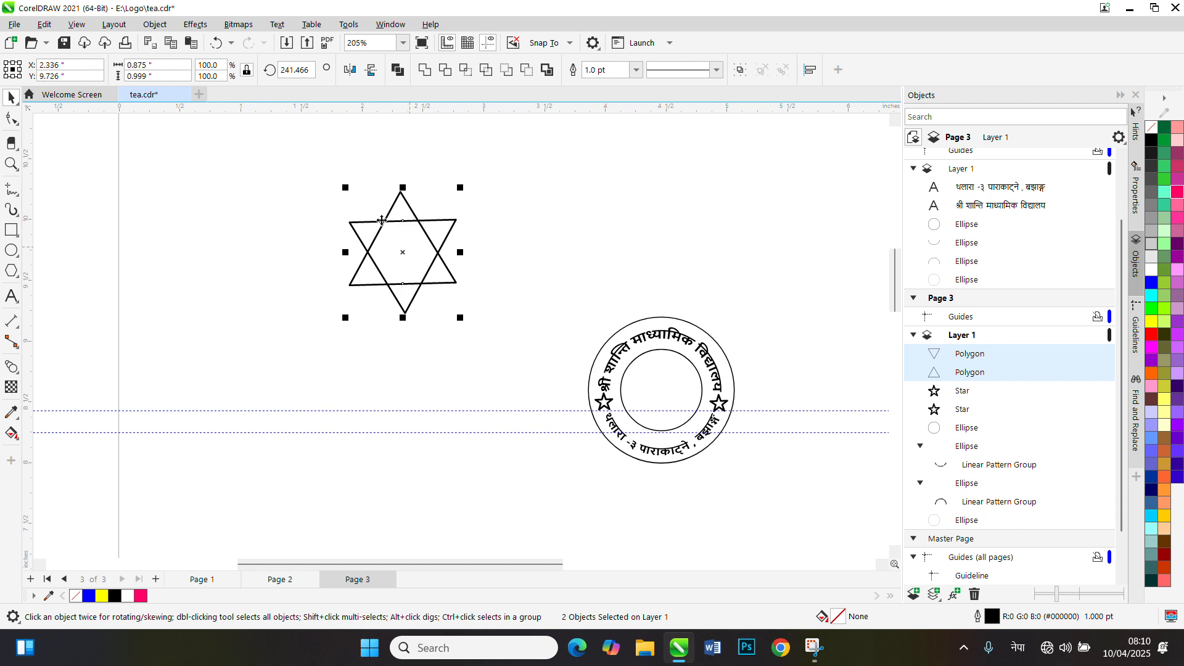
# Move the six-pointed star onto the stamp's rings and scale it to about 0.516 by 0.589 in
pyautogui.moveTo(407, 267); pyautogui.dragTo(654, 401)
pyautogui.scroll(4, 728, 423)
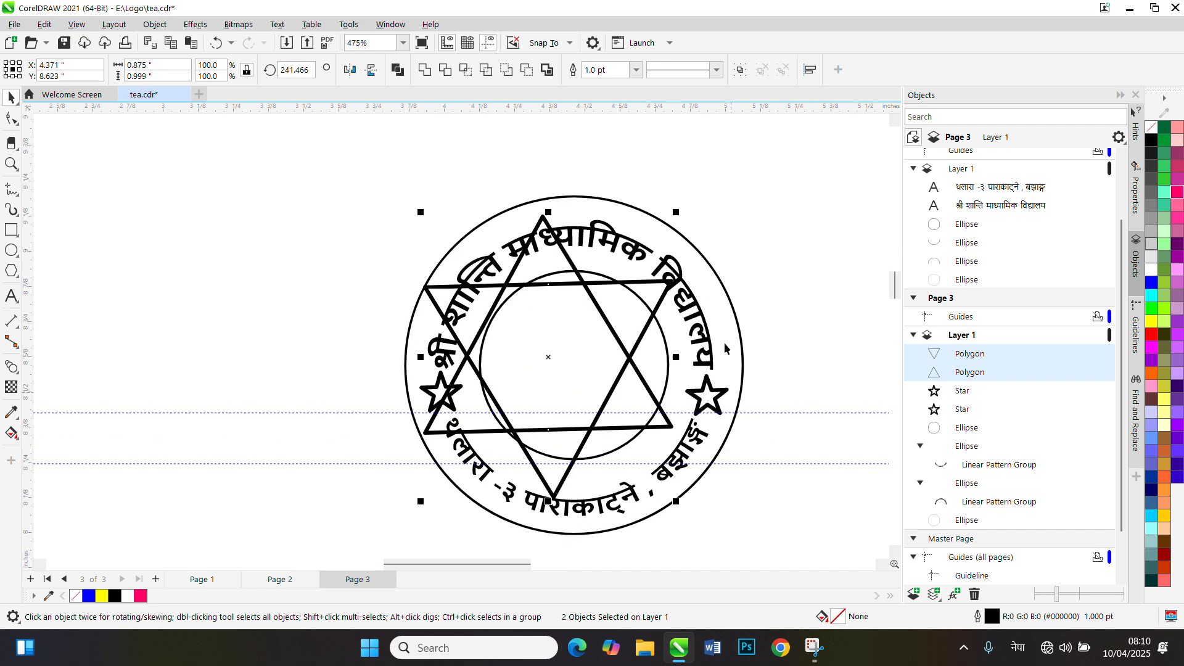
pyautogui.moveTo(676, 214); pyautogui.dragTo(652, 271)
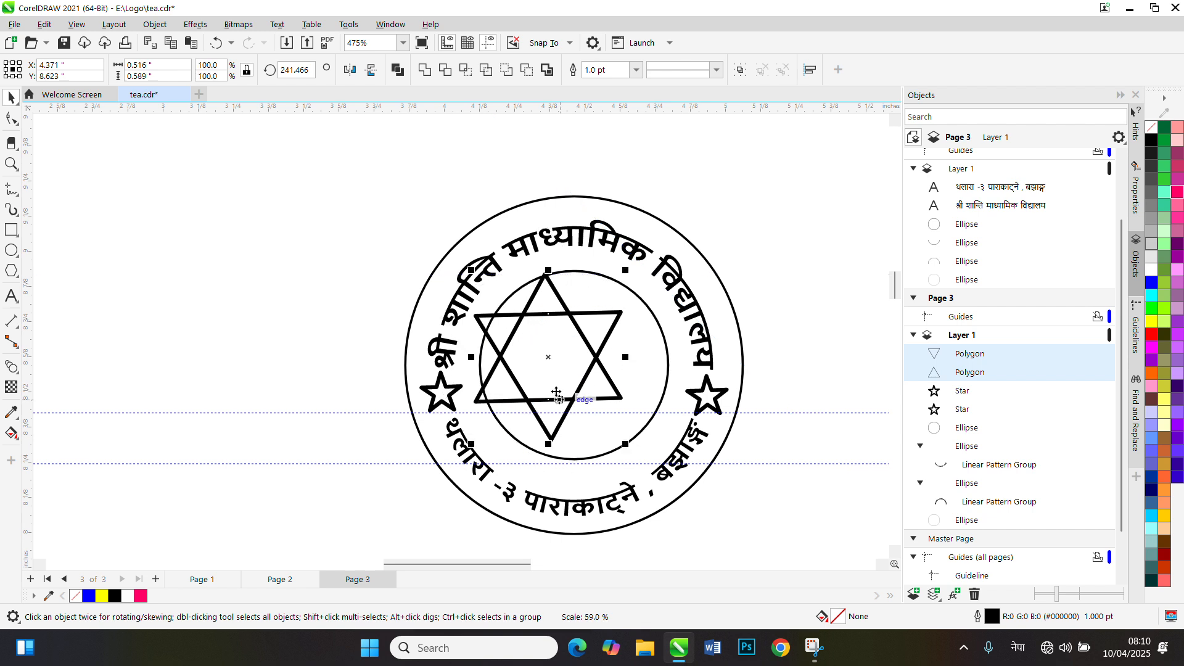
# Centre the six-pointed star inside the inner circle at about X 4.466, Y 8.589 in and deselect it
pyautogui.moveTo(551, 359); pyautogui.dragTo(569, 369)
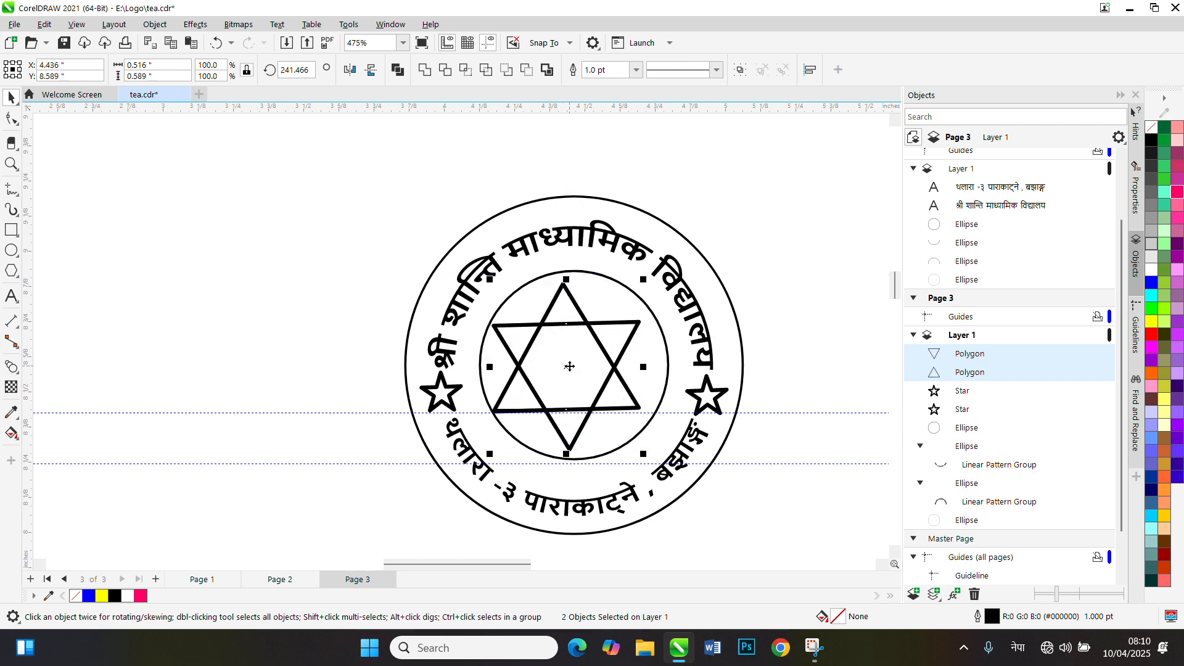
pyautogui.press('Right')
pyautogui.press('Right')
pyautogui.press('Right')
pyautogui.press('Right')
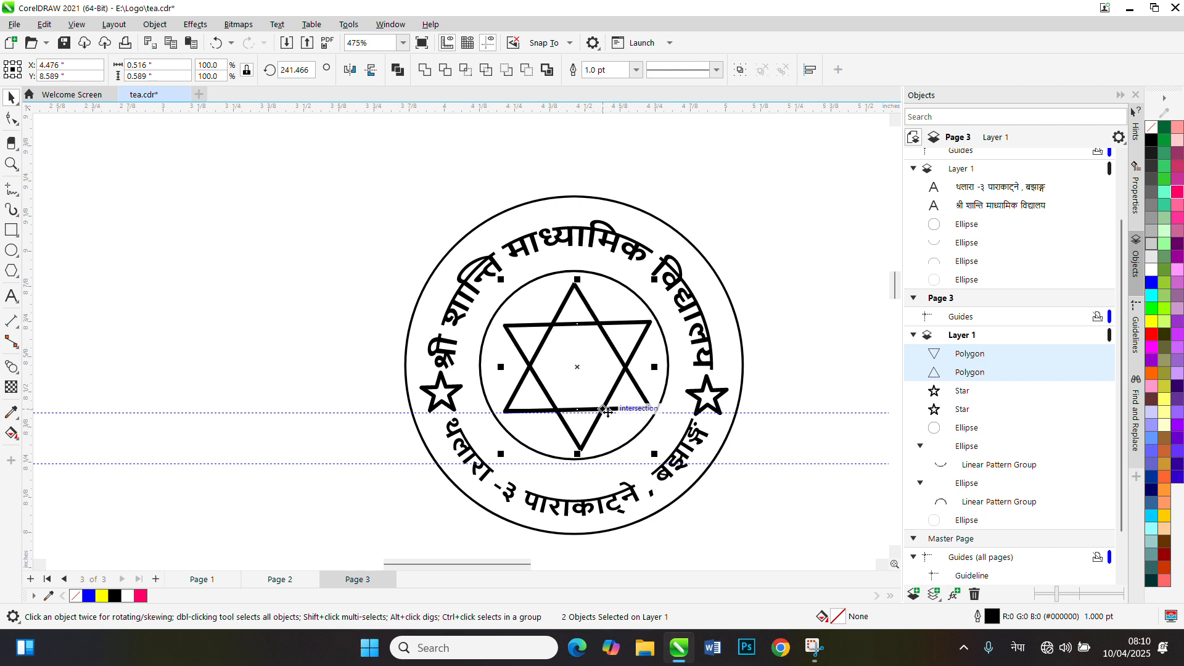
pyautogui.press('Left')
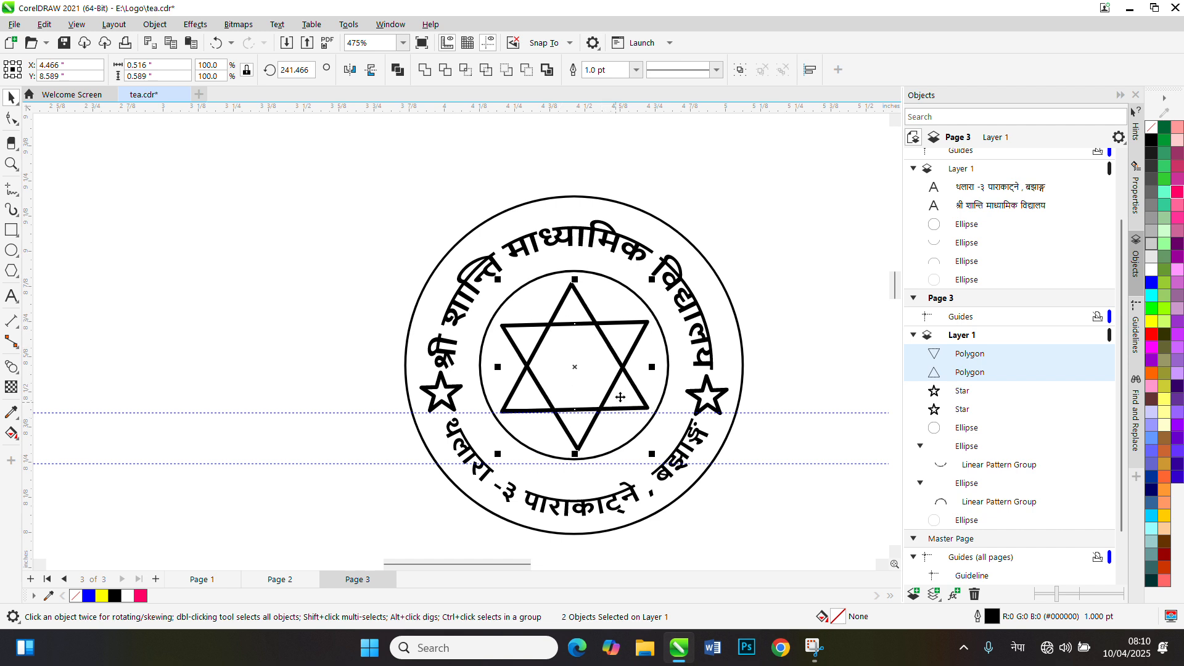
pyautogui.click(811, 315)
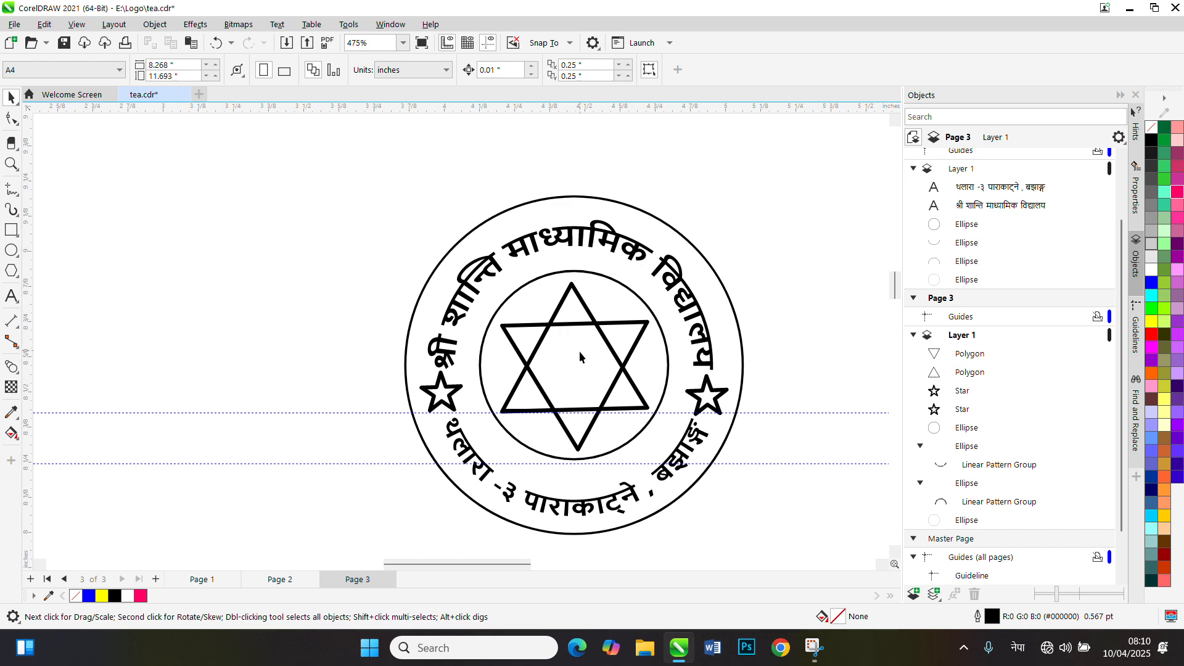
pyautogui.scroll(-2, 579, 351)
pyautogui.scroll(-1, 577, 365)
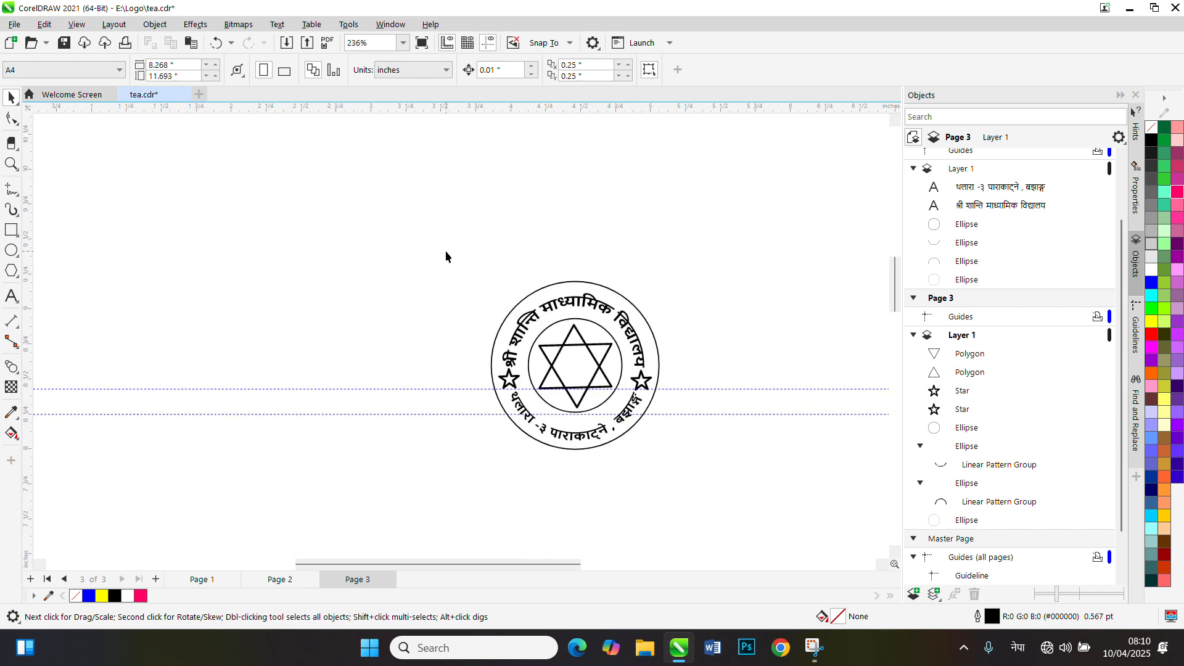
pyautogui.scroll(1, 516, 280)
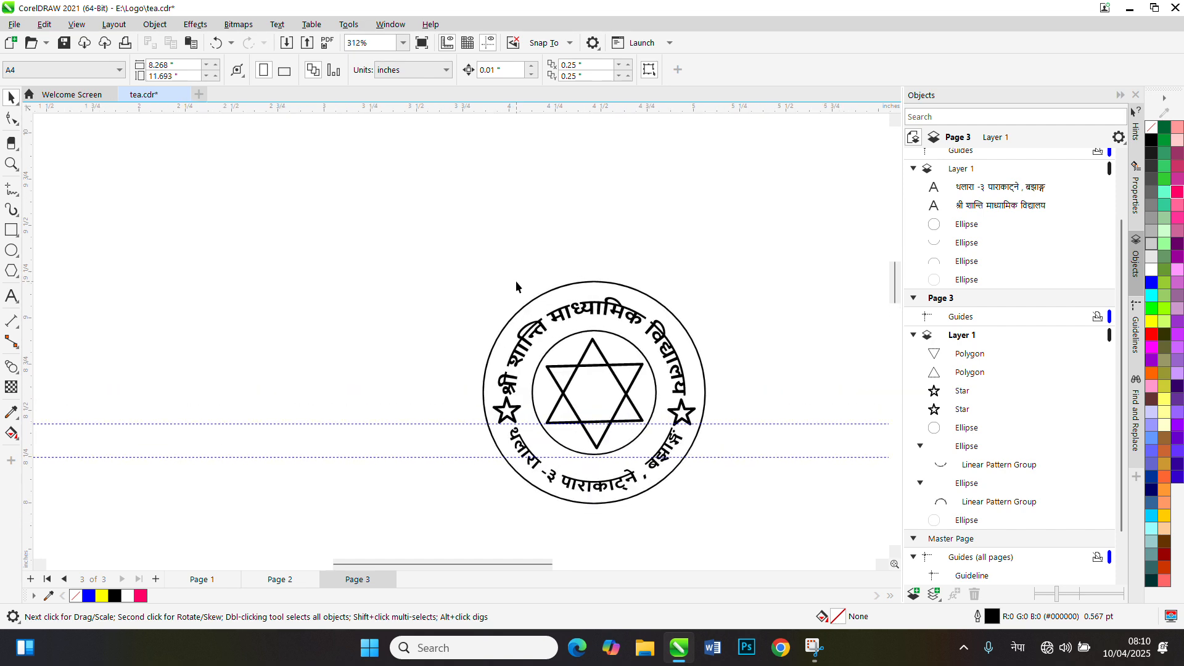